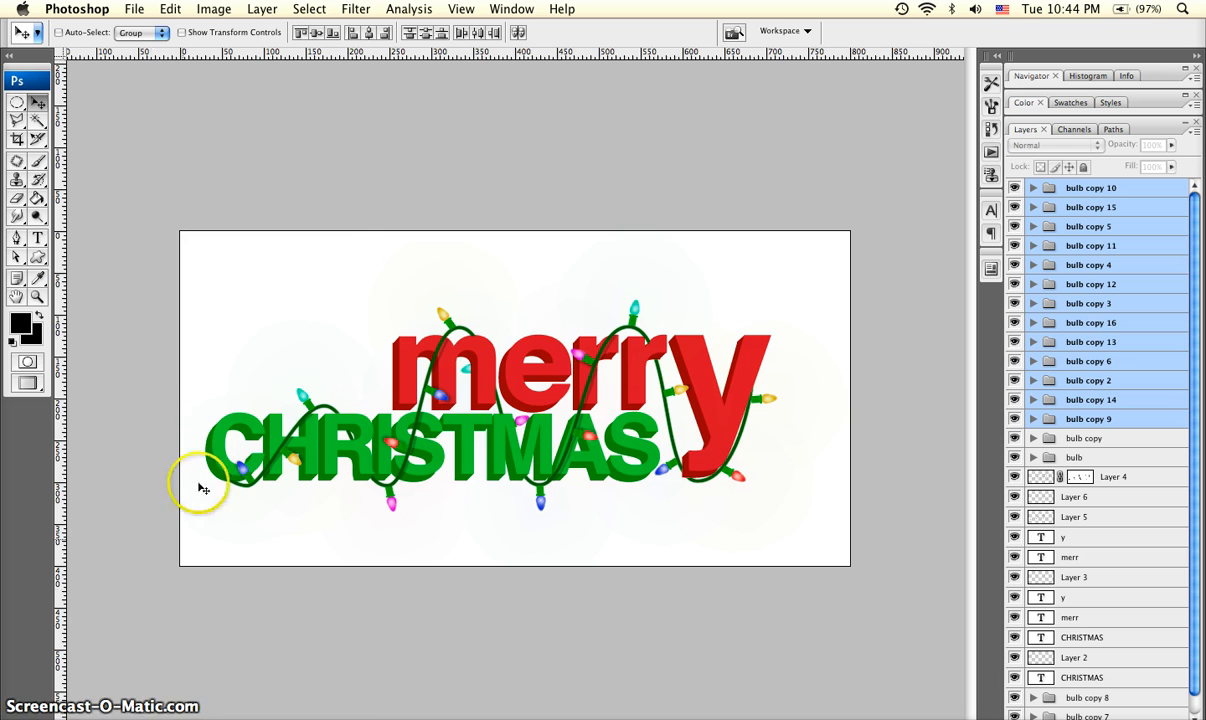
Step: Create a new 800 x 400 pixel transparent RGB document at 300 pixels/inch, named Merry Christmas
{"action": "left_click", "coordinate": [137, 8]}
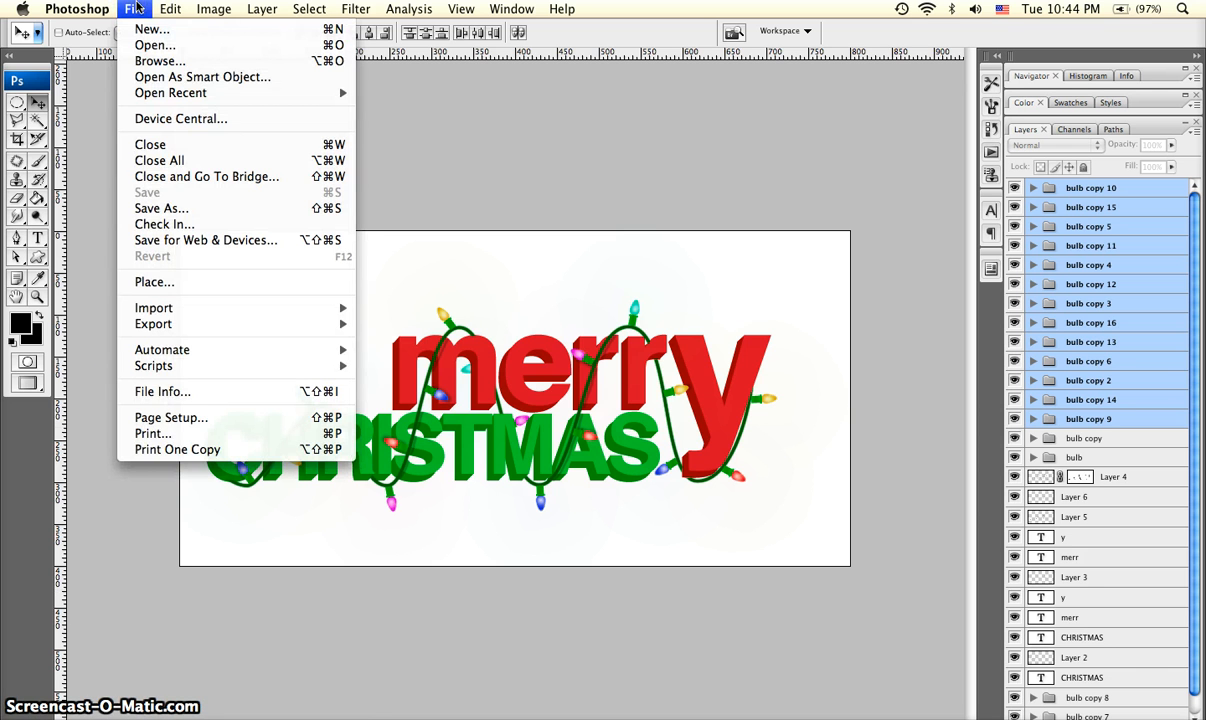
{"action": "left_click", "coordinate": [145, 29]}
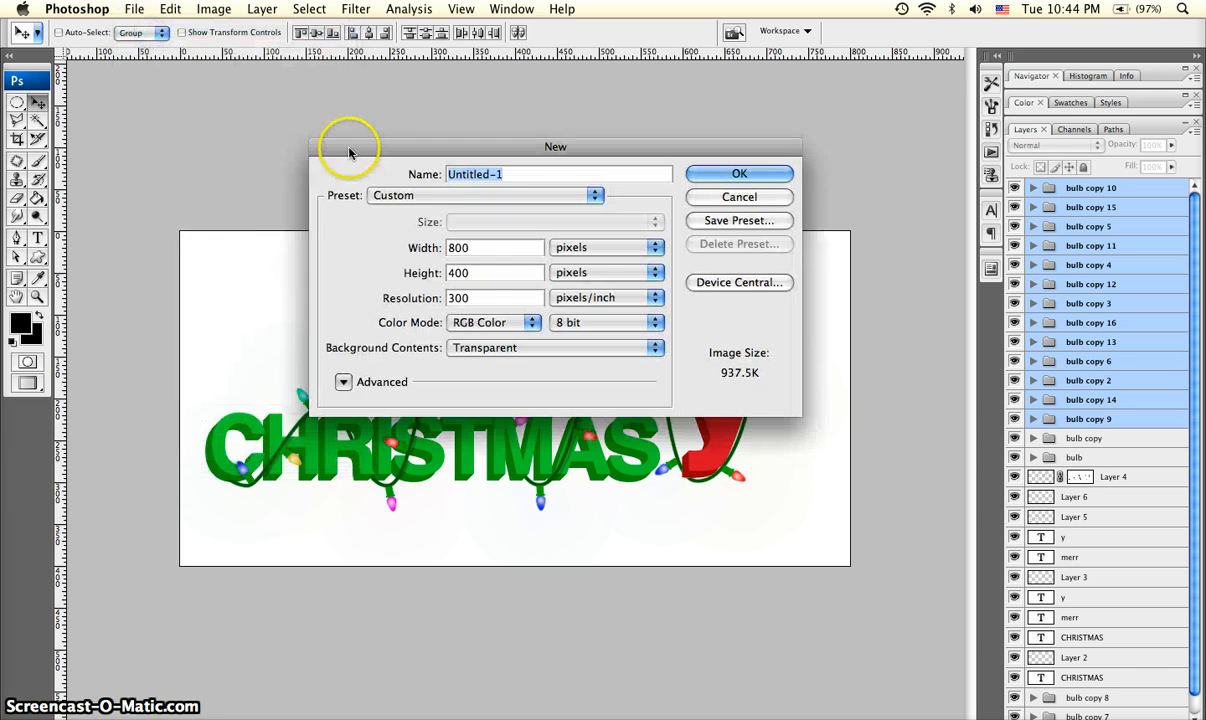
{"action": "type", "text": "Merry Ch"}
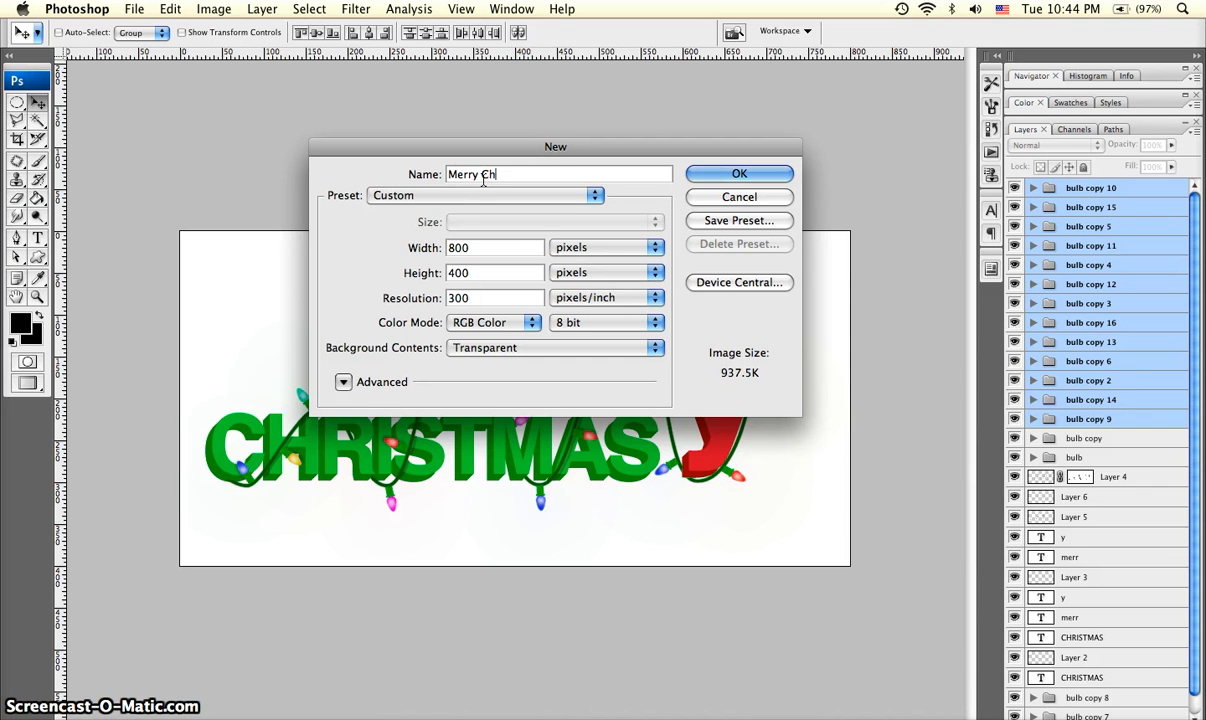
{"action": "type", "text": "ristmas"}
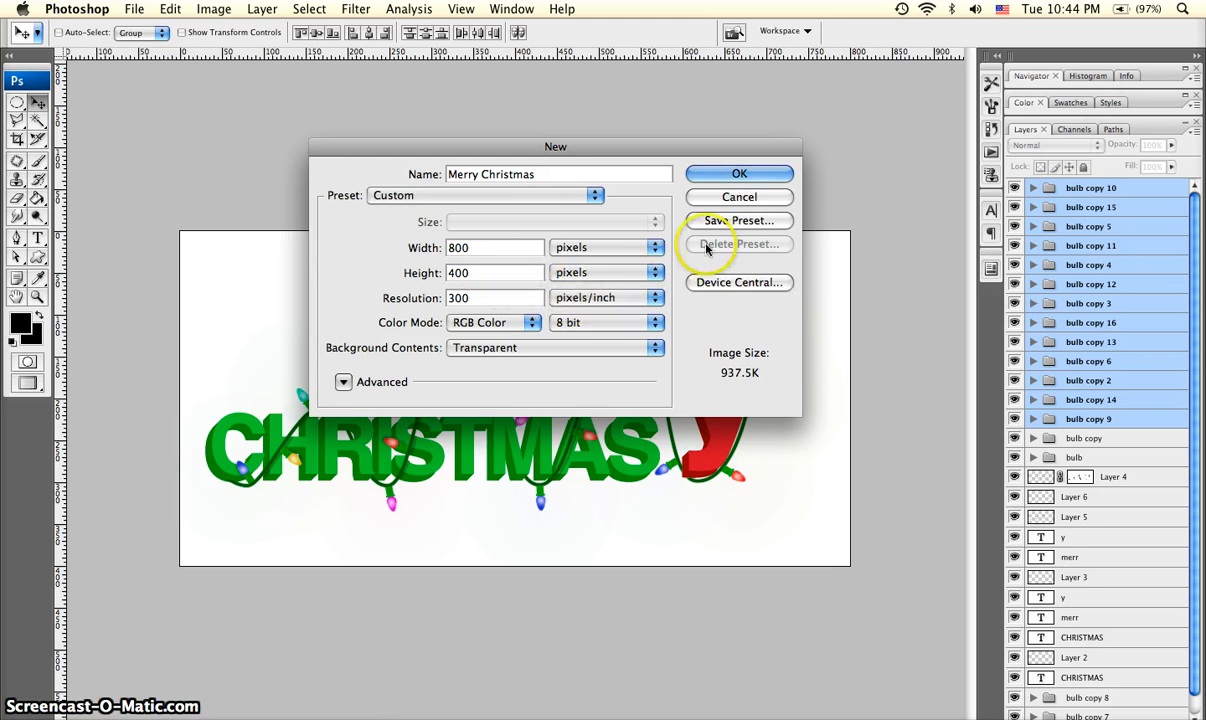
{"action": "left_click", "coordinate": [762, 177]}
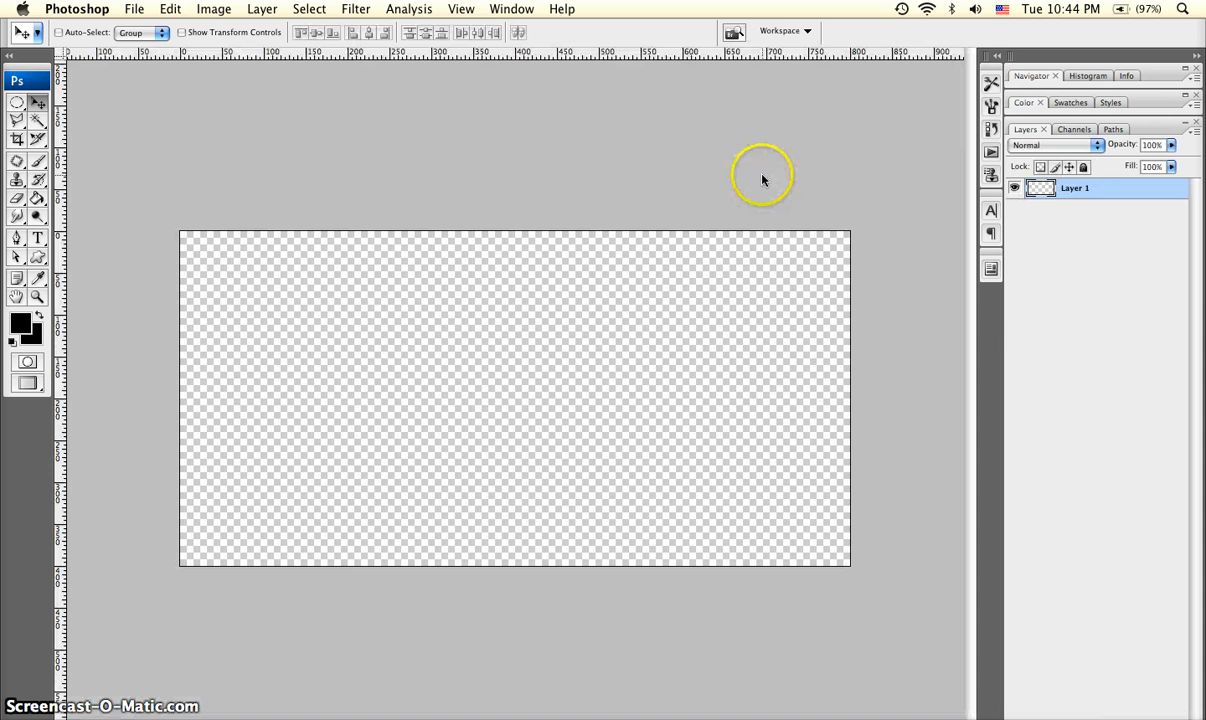
Step: Set the foreground color to white and fill the empty layer with it using the Paint Bucket
{"action": "left_click", "coordinate": [22, 326]}
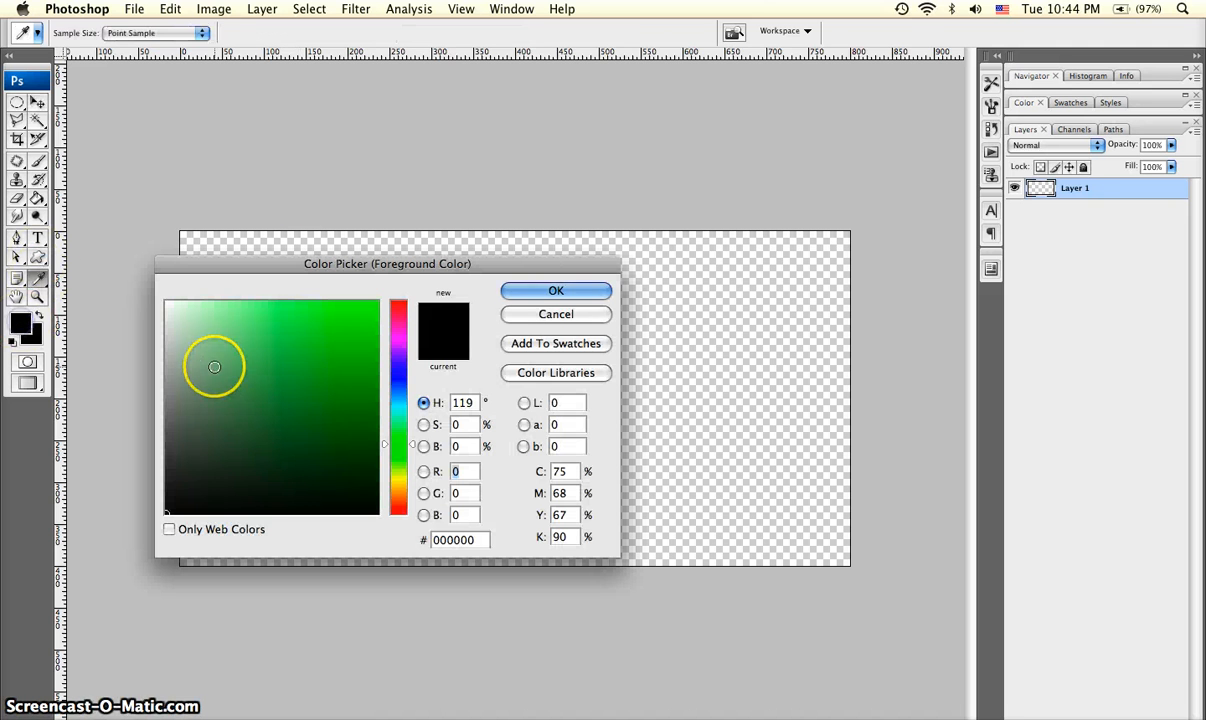
{"action": "left_click", "coordinate": [155, 293]}
{"action": "left_click", "coordinate": [522, 281]}
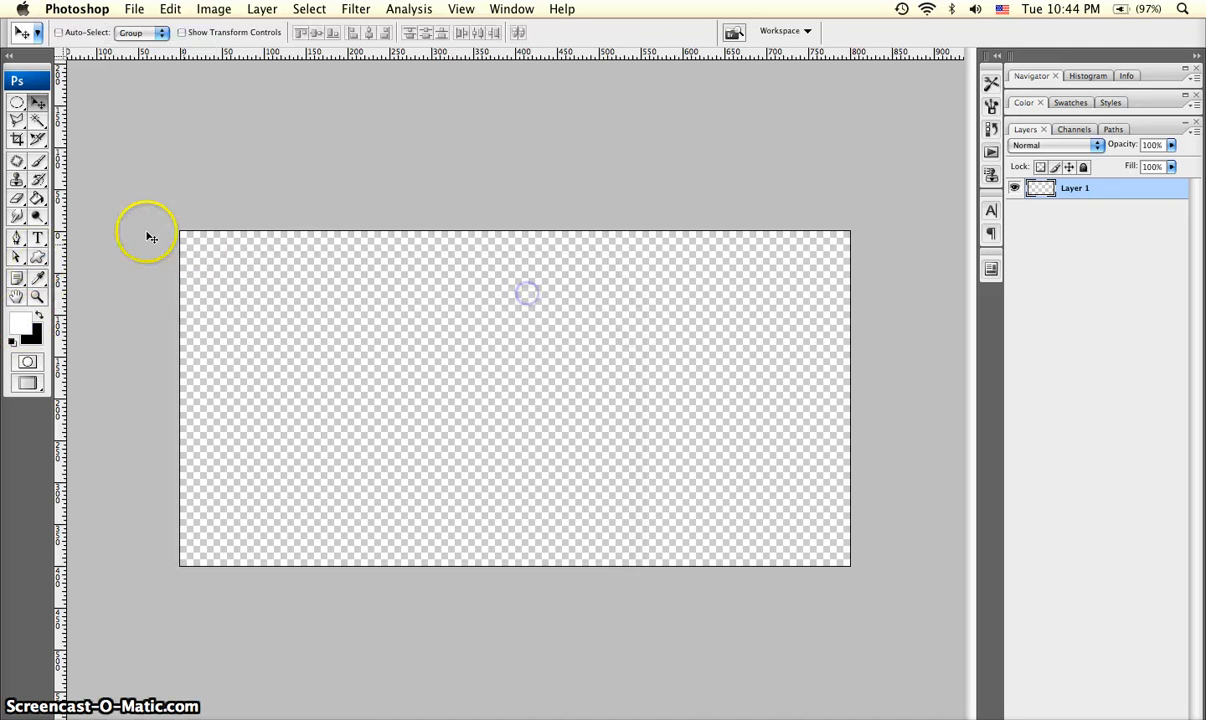
{"action": "left_click", "coordinate": [37, 198]}
{"action": "left_click", "coordinate": [423, 342]}
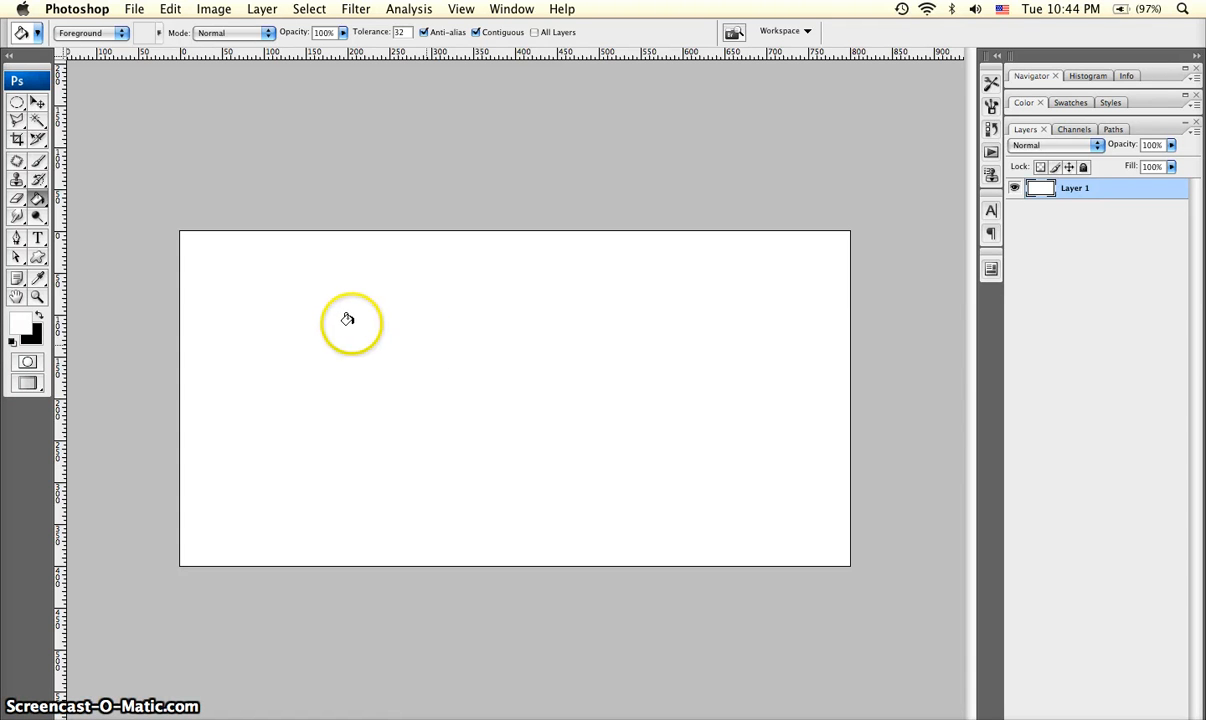
Step: Set the text color to green (#05c400) and enter CHRISTMAS in a wide text box across the canvas's lower half
{"action": "left_click", "coordinate": [39, 239]}
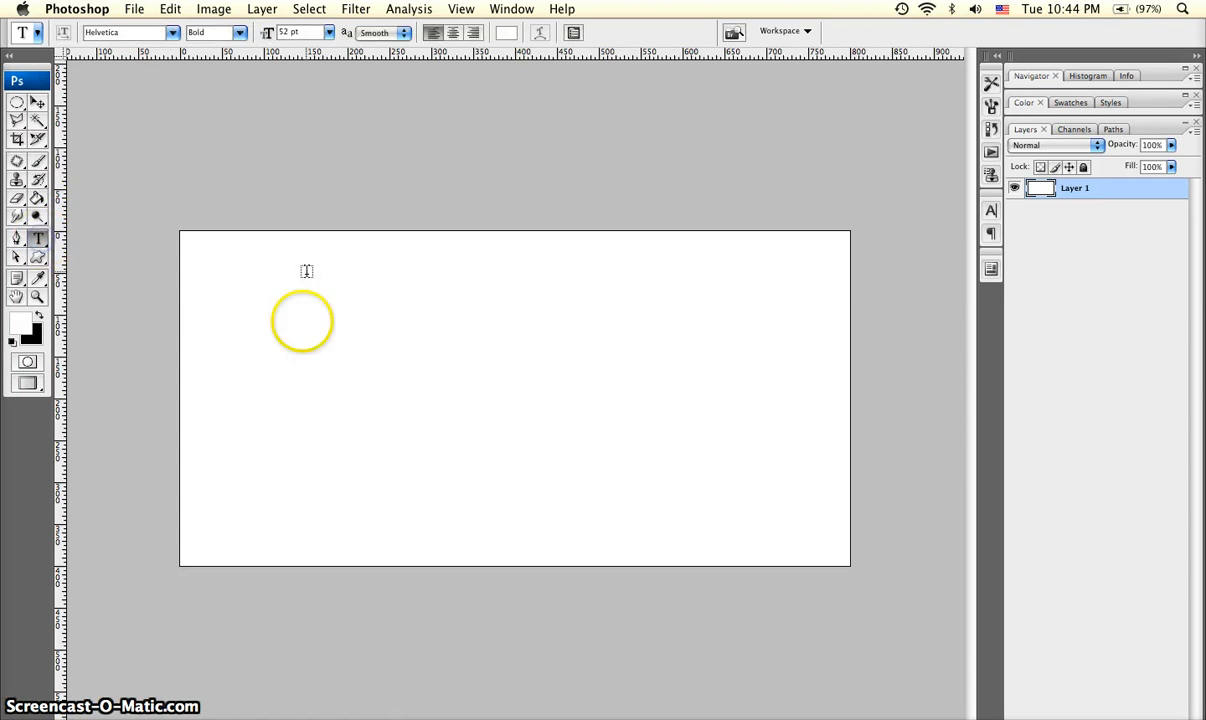
{"action": "left_click", "coordinate": [19, 323]}
{"action": "left_click_drag", "start_coordinate": [345, 336], "coordinate": [380, 349]}
{"action": "left_click", "coordinate": [553, 289]}
{"action": "left_click_drag", "start_coordinate": [225, 390], "coordinate": [806, 565]}
{"action": "type", "text": "CHRIS"}
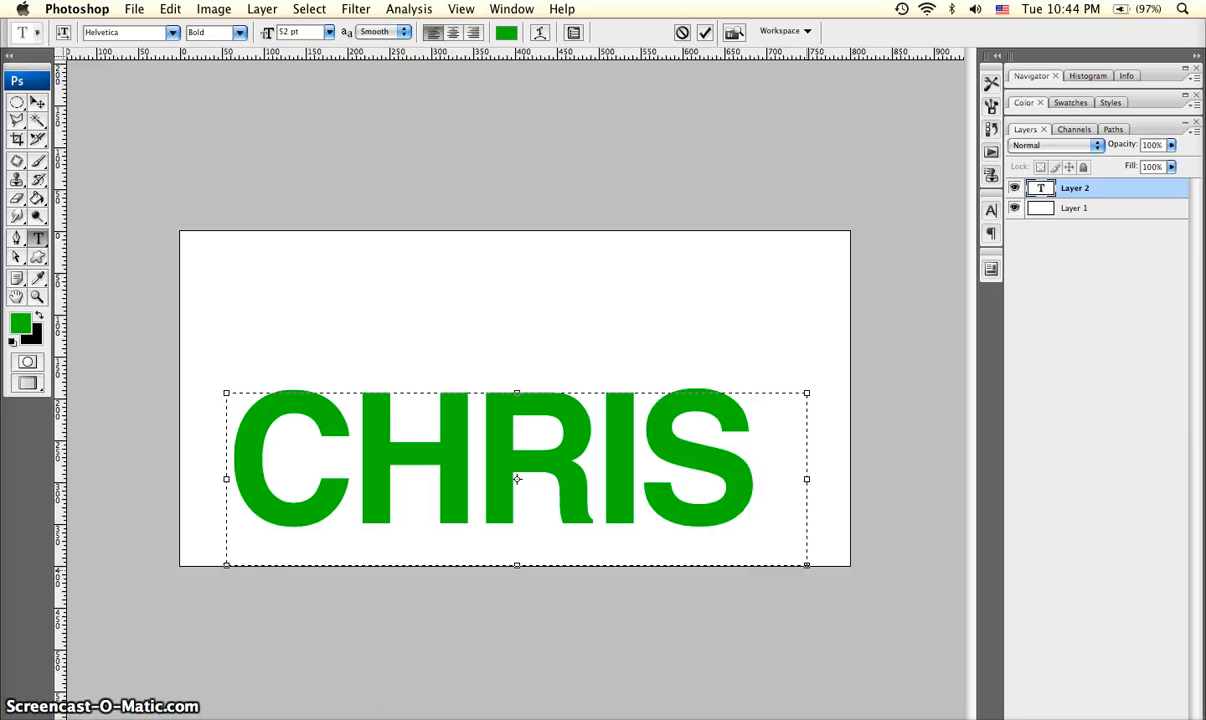
Step: Reduce the font size of the whole CHRISTMAS text to 24 pt so the word fits on one line
{"action": "key", "text": "super+a"}
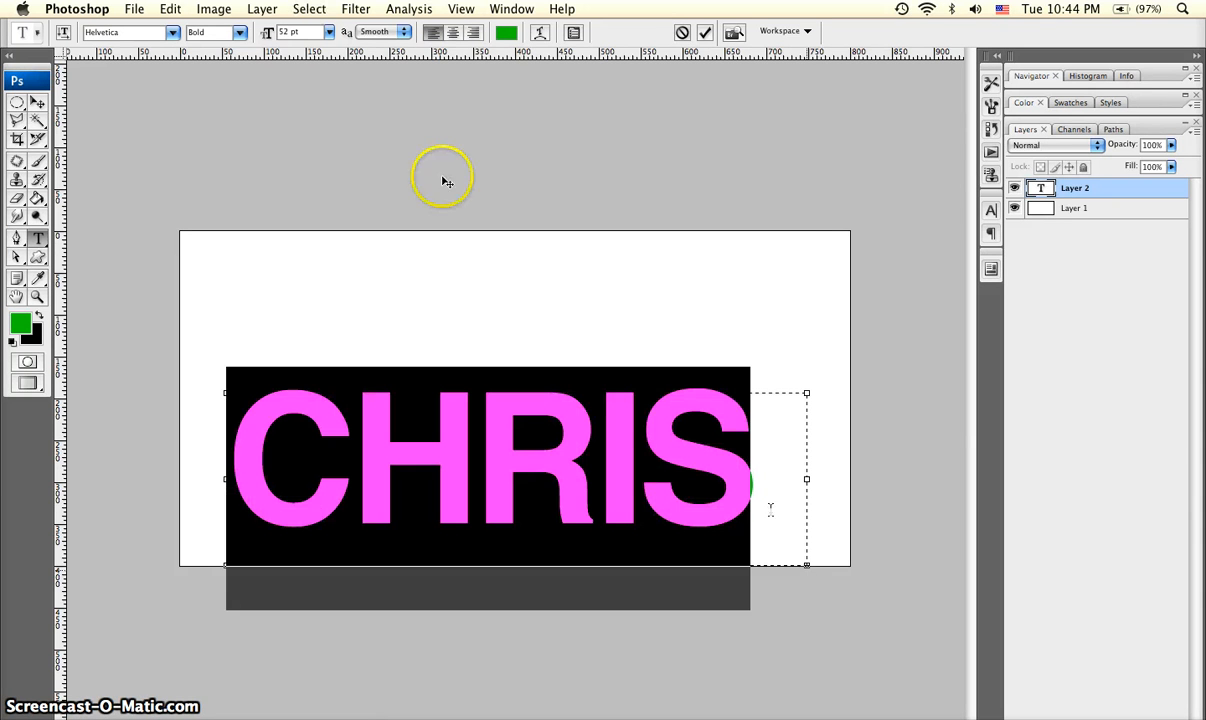
{"action": "left_click", "coordinate": [273, 37]}
{"action": "left_click_drag", "start_coordinate": [273, 37], "coordinate": [269, 39]}
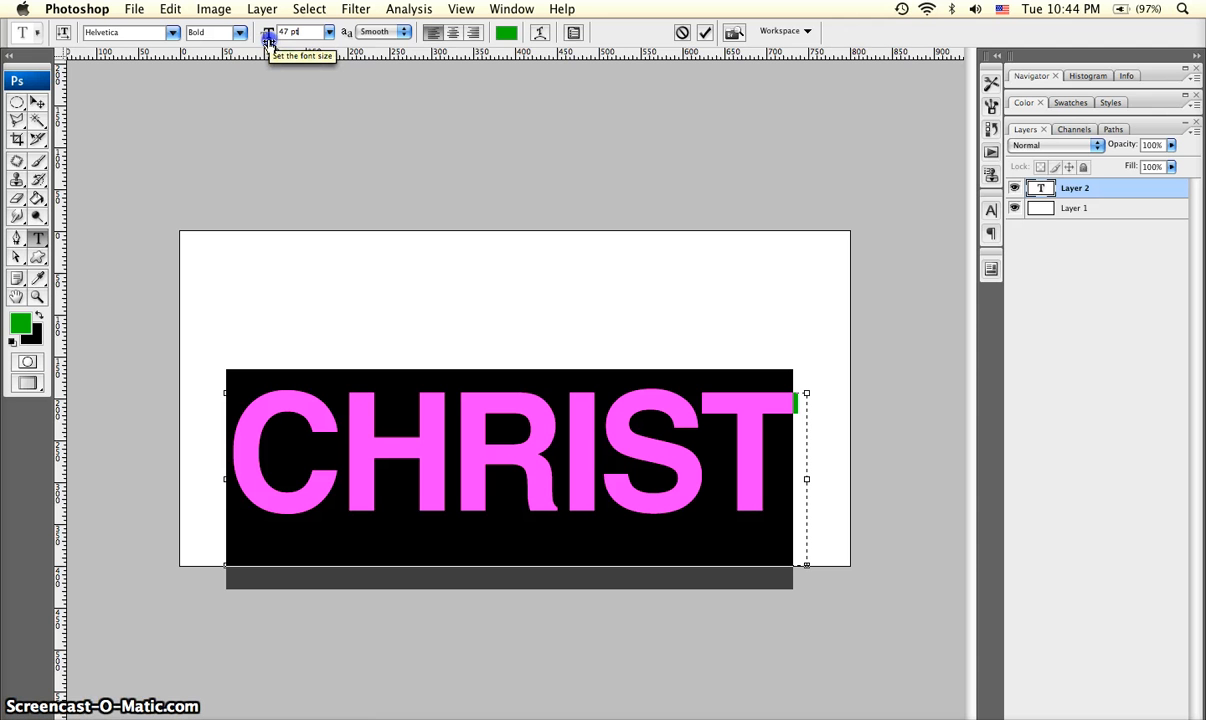
{"action": "left_click_drag", "start_coordinate": [268, 40], "coordinate": [230, 42]}
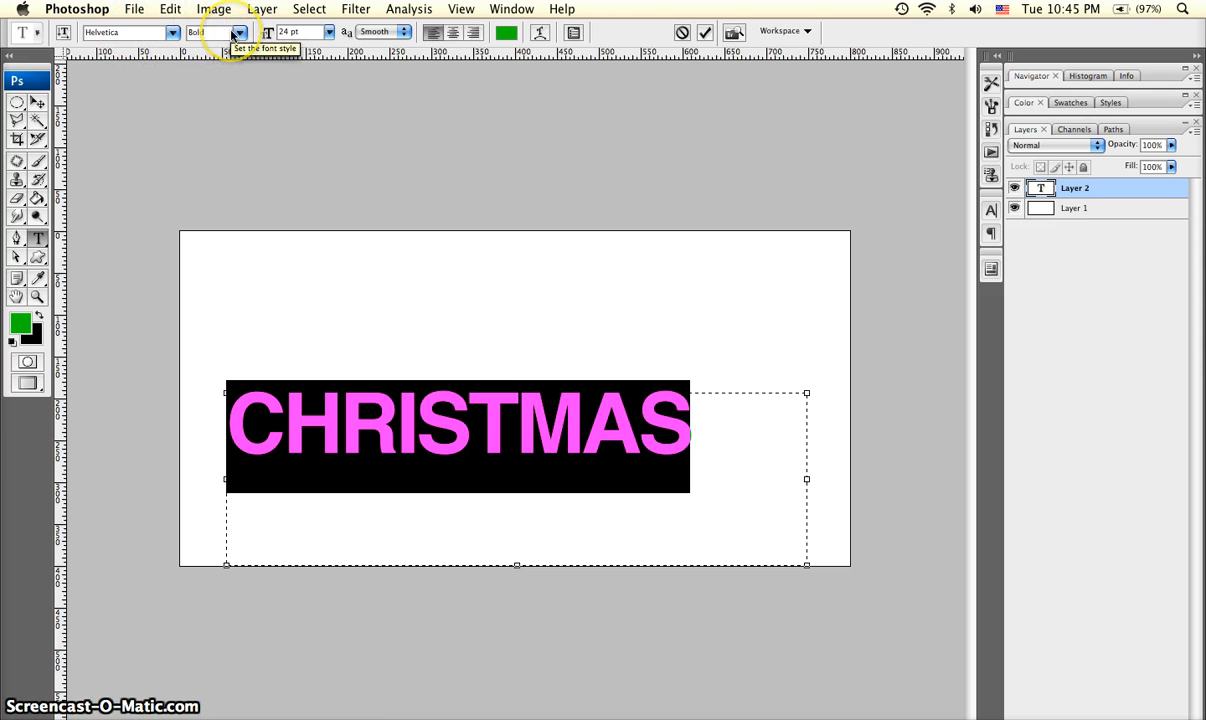
{"action": "key", "text": "super+Return"}
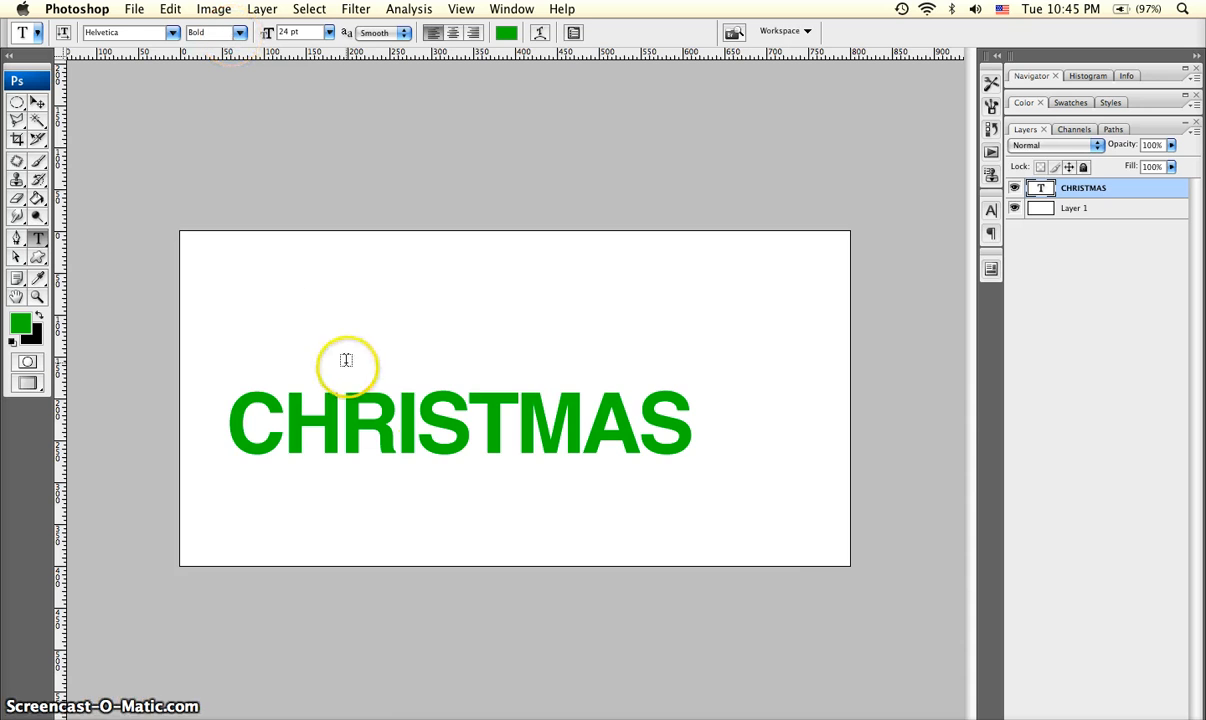
Step: Tighten the letter spacing of CHRISTMAS and move the word slightly down and right on the canvas
{"action": "double_click", "coordinate": [383, 411]}
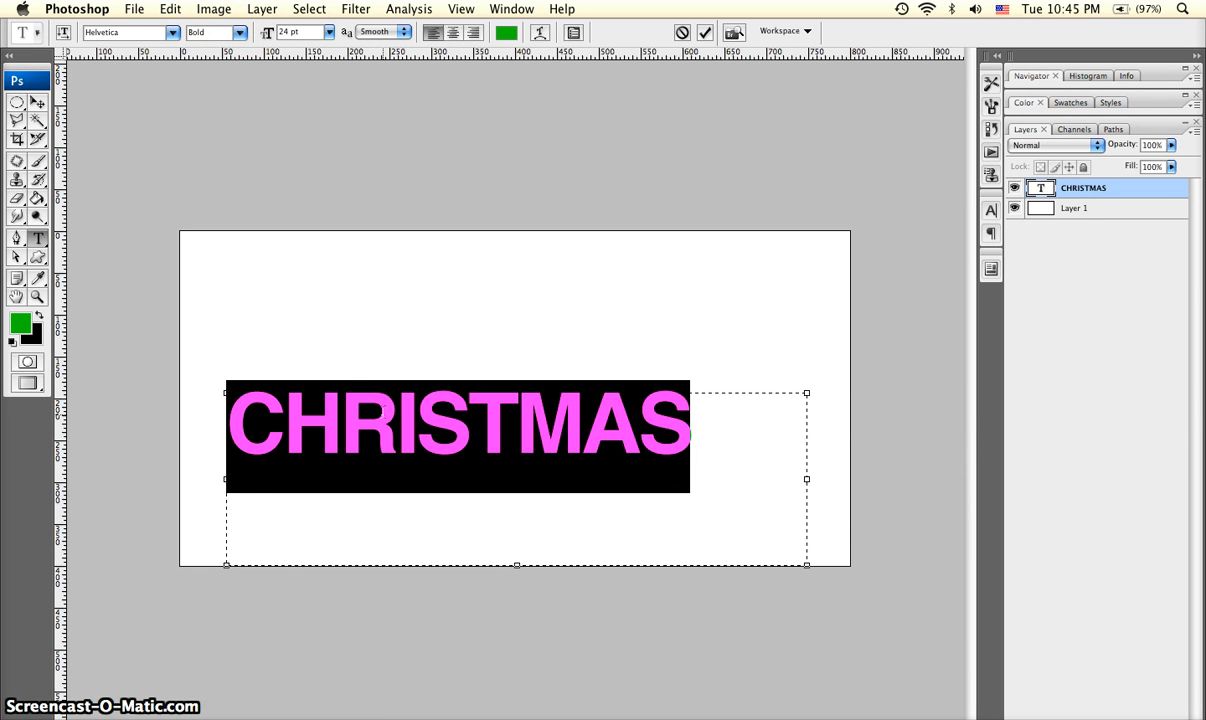
{"action": "key", "text": "alt+Left"}
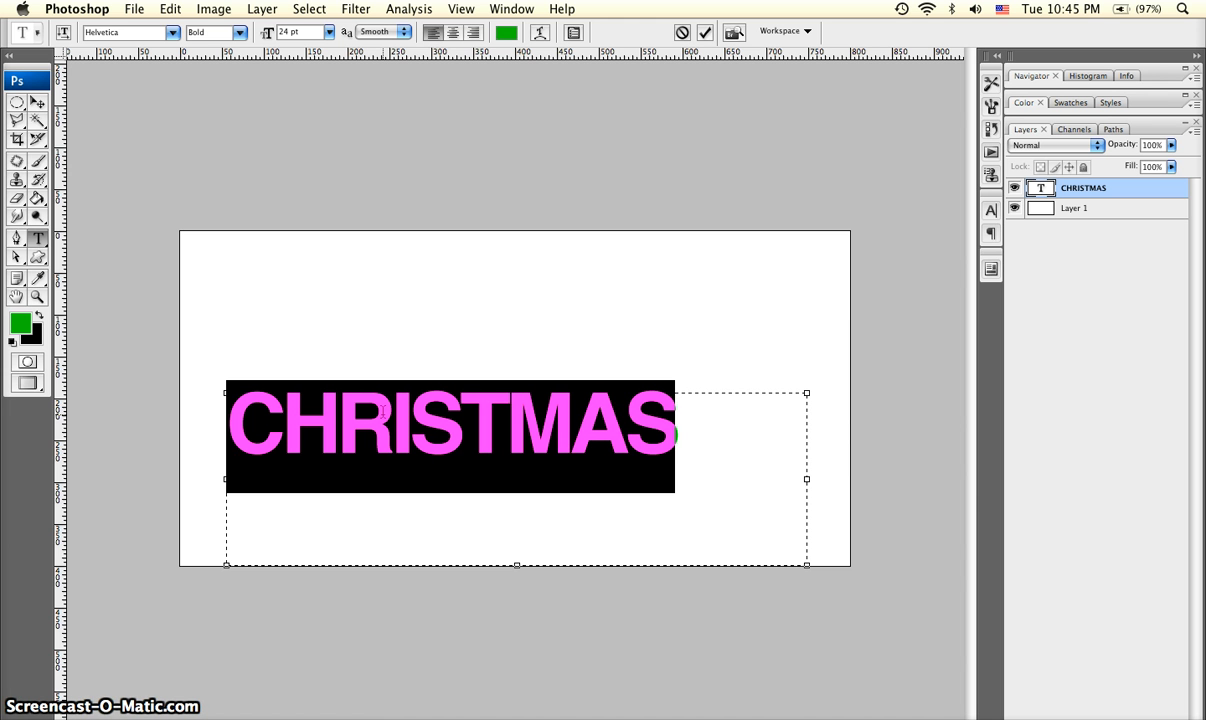
{"action": "key", "text": "super+Return"}
{"action": "key", "text": "v"}
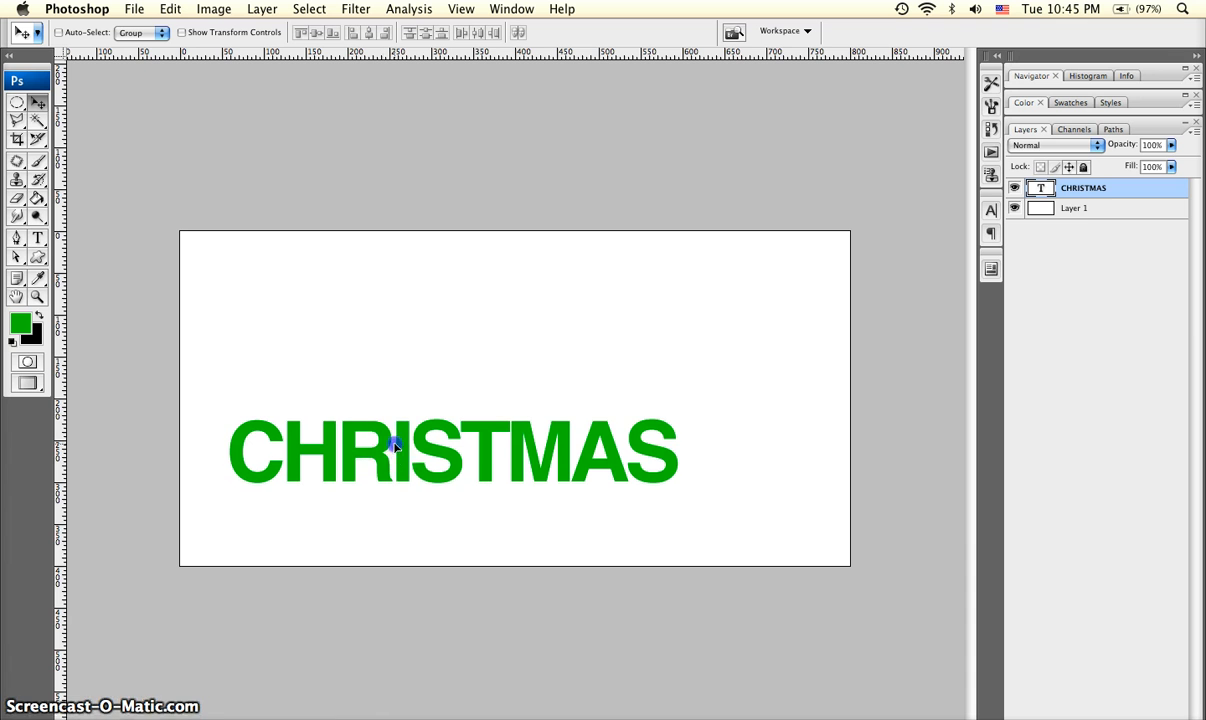
{"action": "left_click_drag", "start_coordinate": [398, 430], "coordinate": [418, 464]}
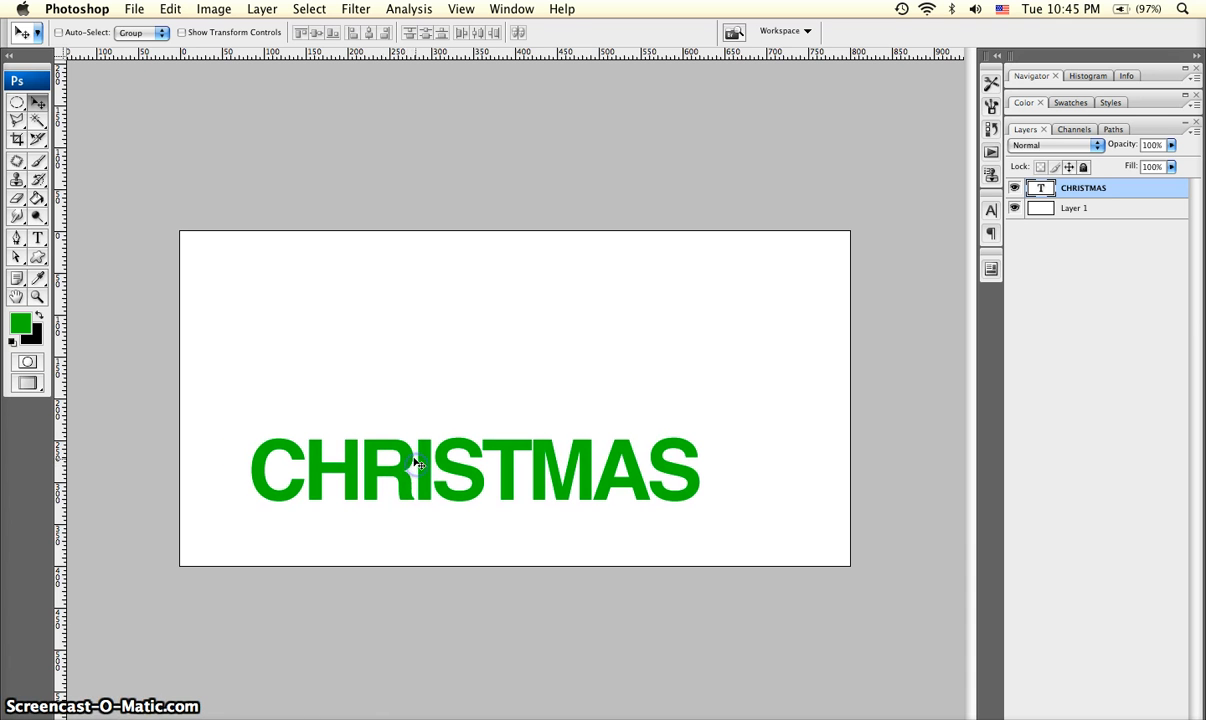
Step: Add a separate text layer reading merr above CHRISTMAS and set its font size to 36 pt
{"action": "left_click", "coordinate": [37, 237]}
{"action": "left_click_drag", "start_coordinate": [423, 323], "coordinate": [527, 356]}
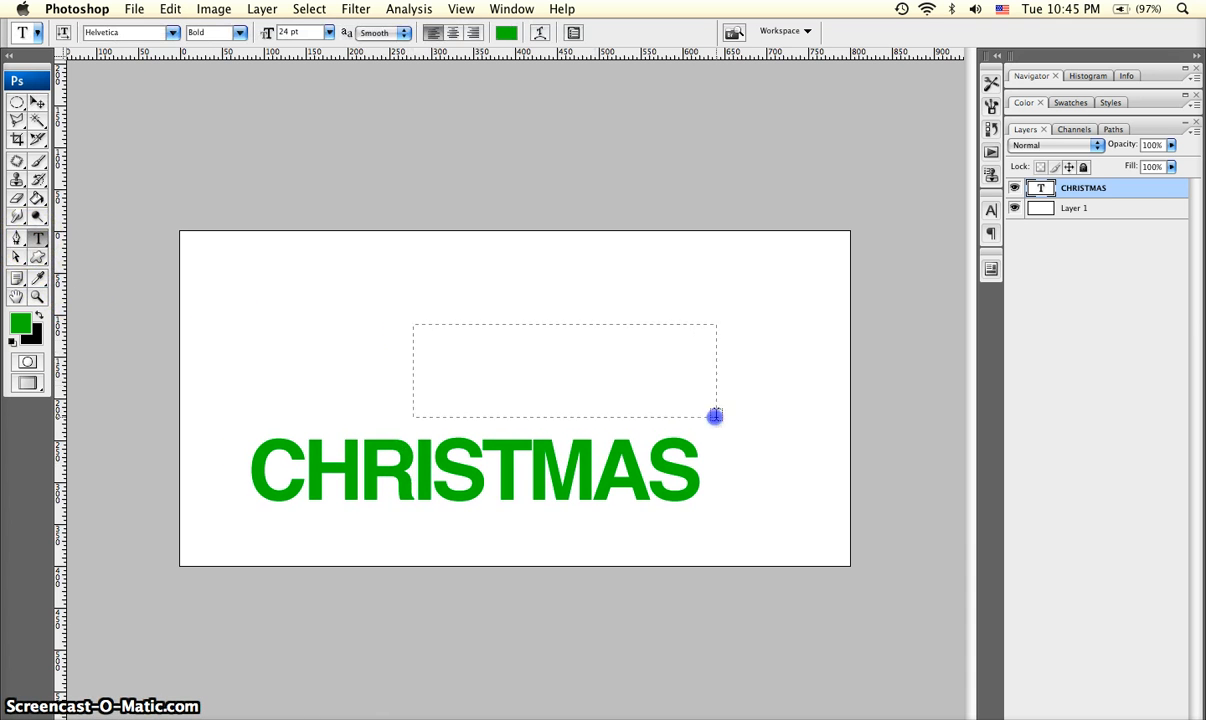
{"action": "left_click_drag", "start_coordinate": [715, 415], "coordinate": [740, 437]}
{"action": "type", "text": "merr"}
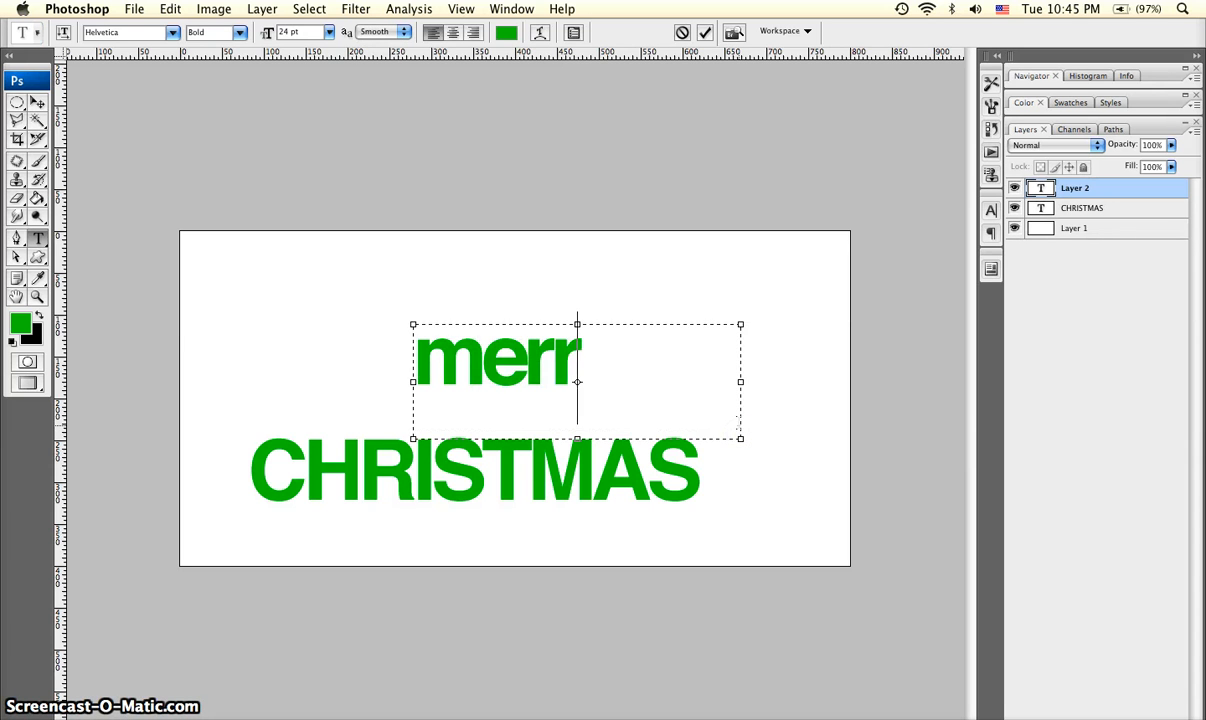
{"action": "key", "text": "super+a"}
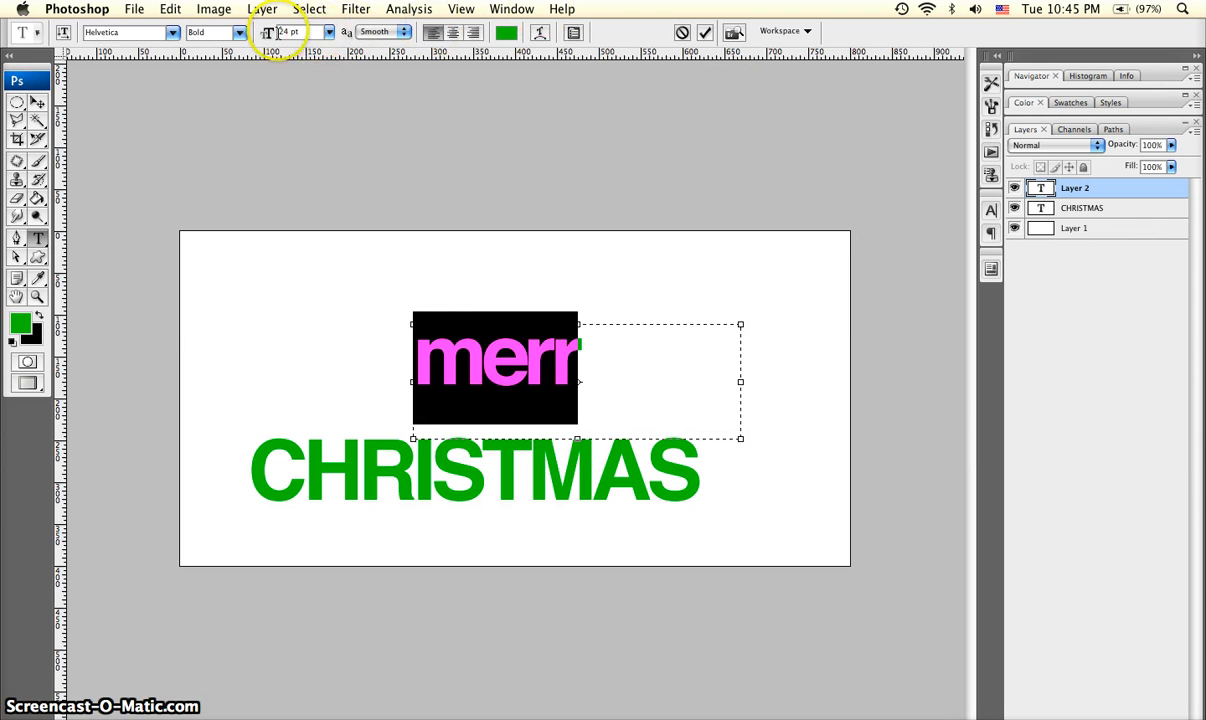
{"action": "left_click_drag", "start_coordinate": [262, 33], "coordinate": [272, 35]}
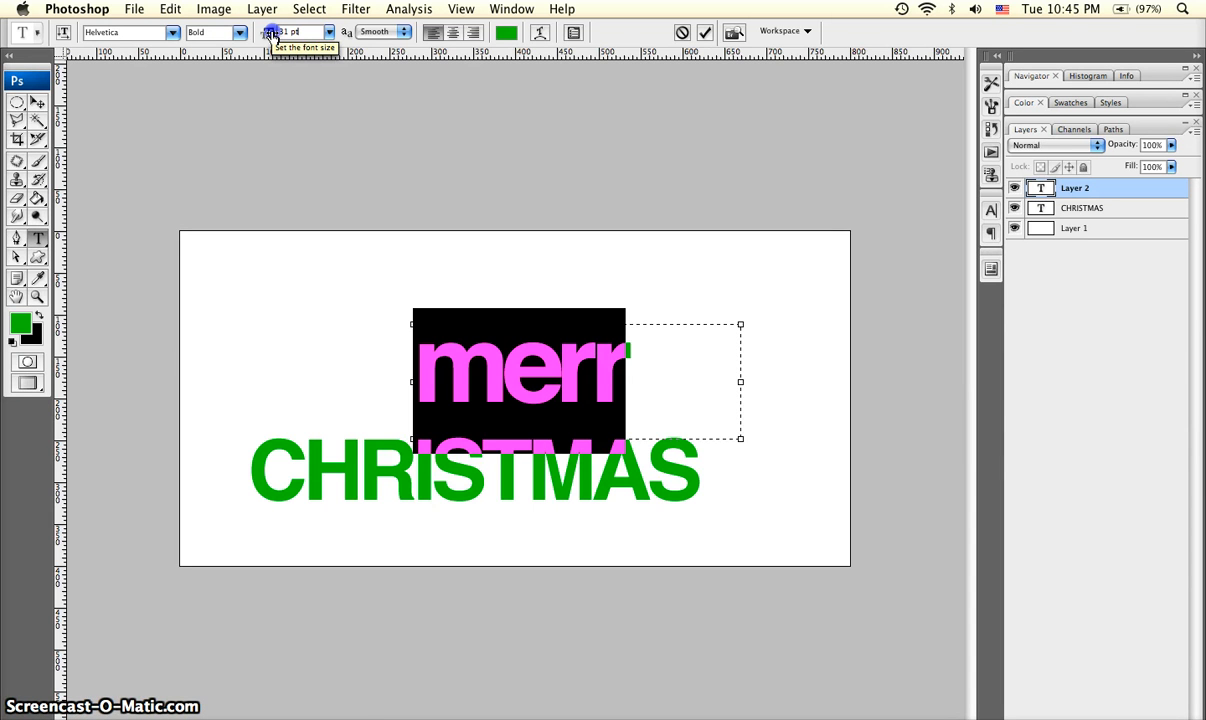
{"action": "left_click_drag", "start_coordinate": [272, 35], "coordinate": [277, 34]}
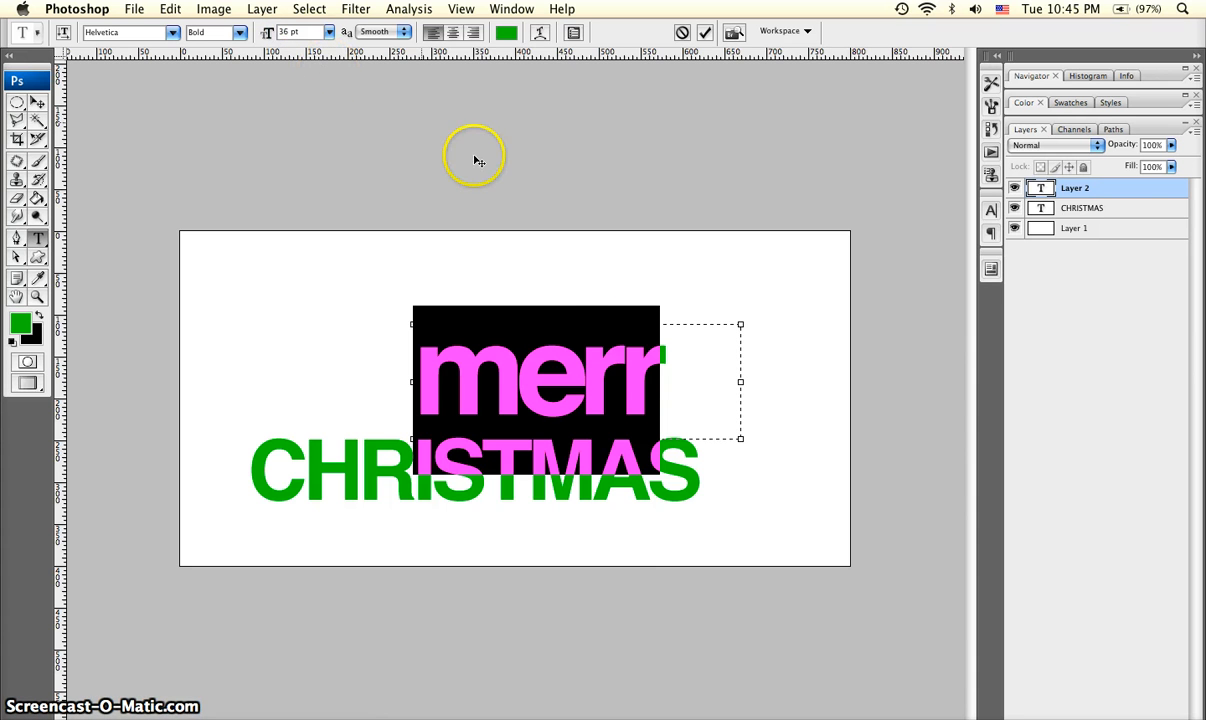
Step: Color the merr text red (#c40000) and move it slightly right and down, closer to CHRISTMAS
{"action": "left_click", "coordinate": [506, 33]}
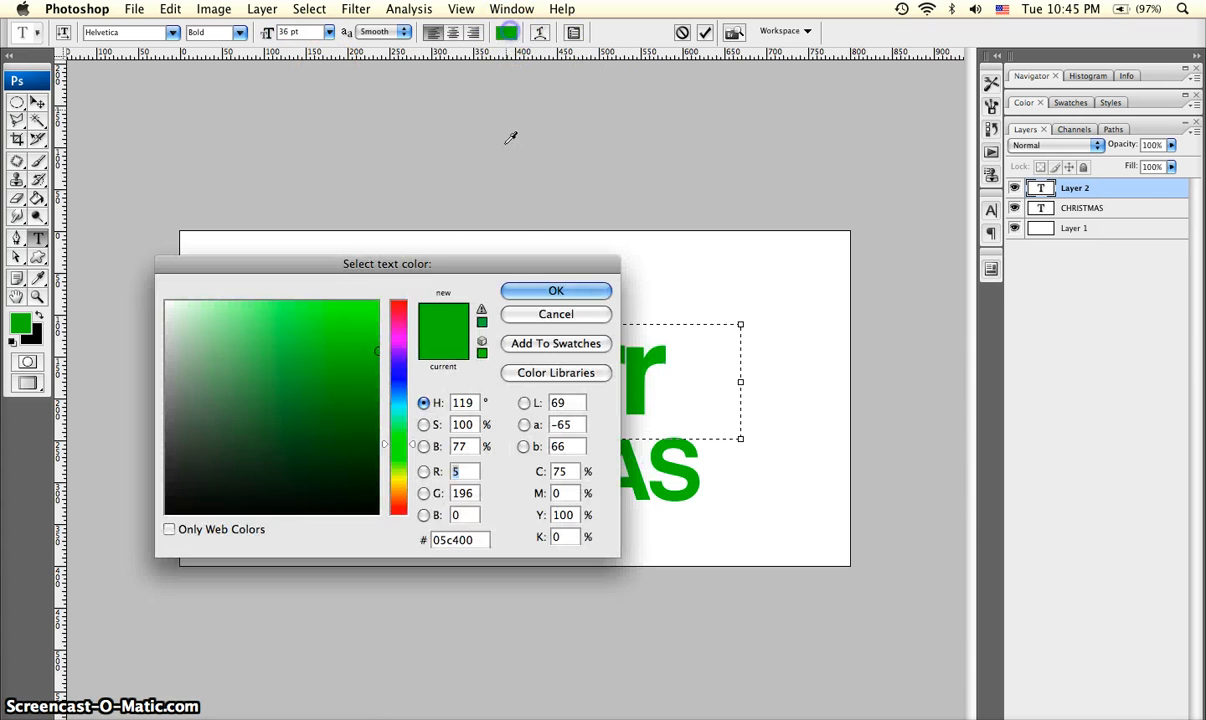
{"action": "left_click_drag", "start_coordinate": [398, 330], "coordinate": [398, 300]}
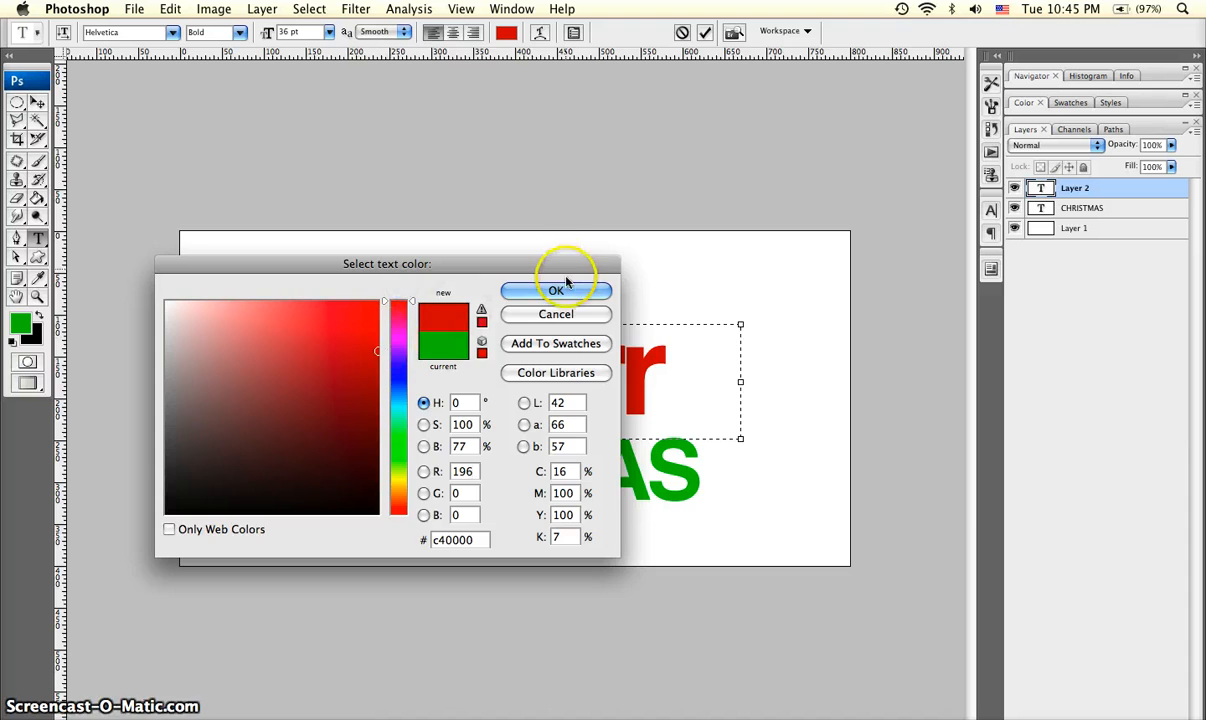
{"action": "left_click", "coordinate": [560, 290]}
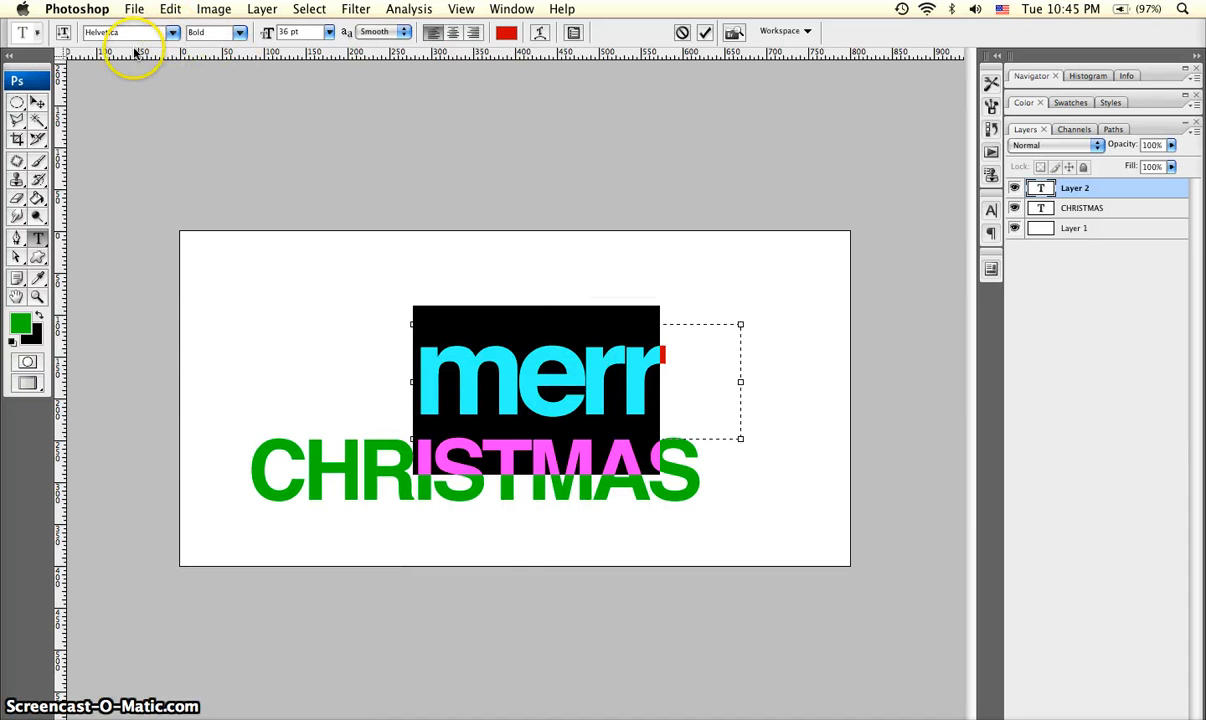
{"action": "left_click", "coordinate": [37, 102]}
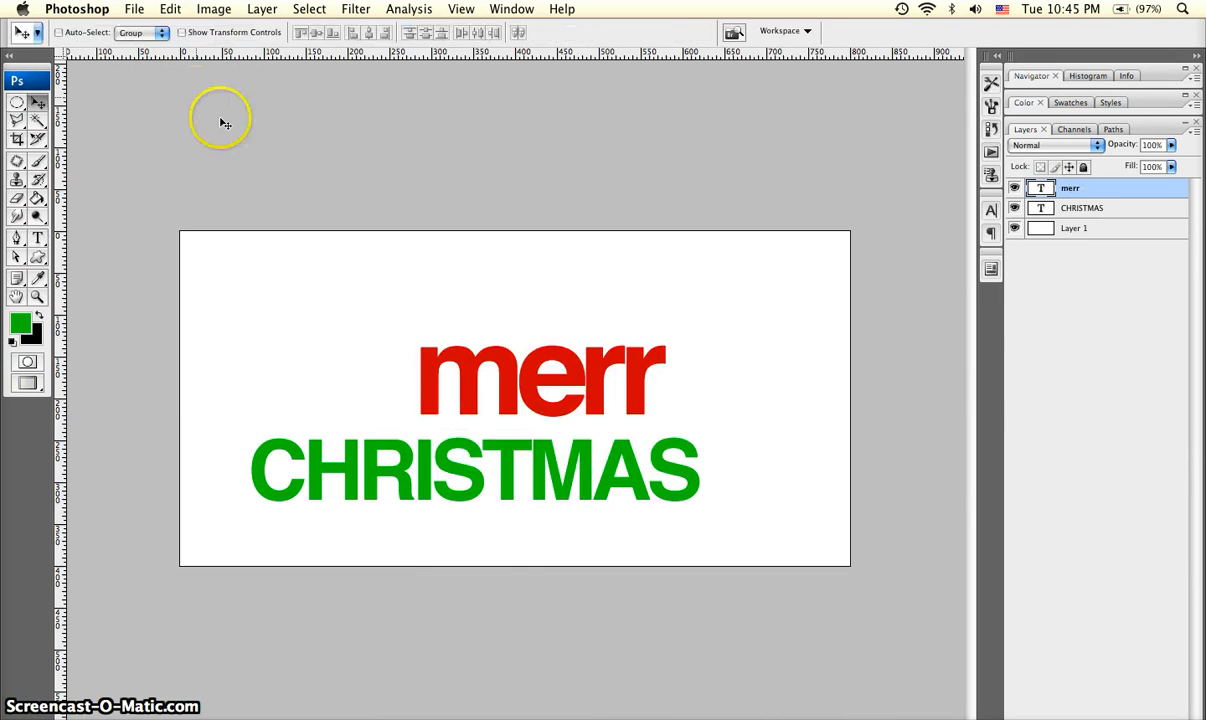
{"action": "left_click_drag", "start_coordinate": [519, 378], "coordinate": [547, 388]}
Step: Add a separate red text layer with a lowercase y at 52 pt and shrink its text box around the letter
{"action": "key", "text": "t"}
{"action": "left_click", "coordinate": [451, 280]}
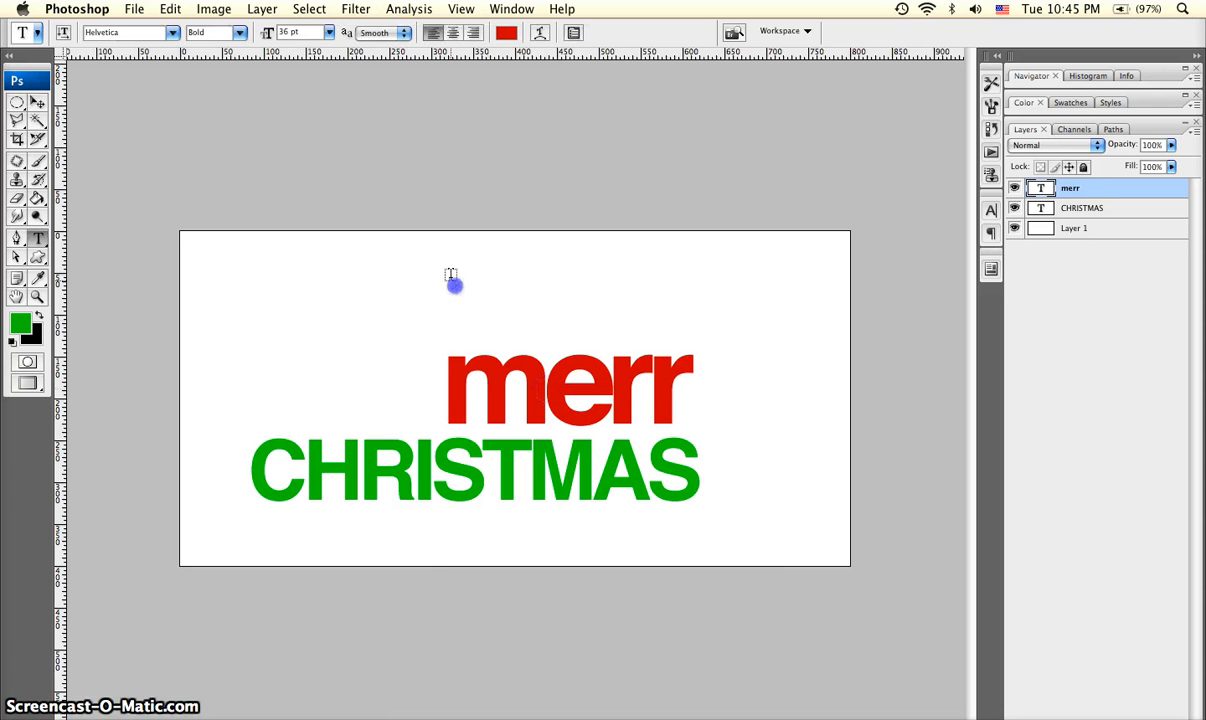
{"action": "left_click_drag", "start_coordinate": [714, 540], "coordinate": [737, 558]}
{"action": "type", "text": "Y"}
{"action": "key", "text": "super+a"}
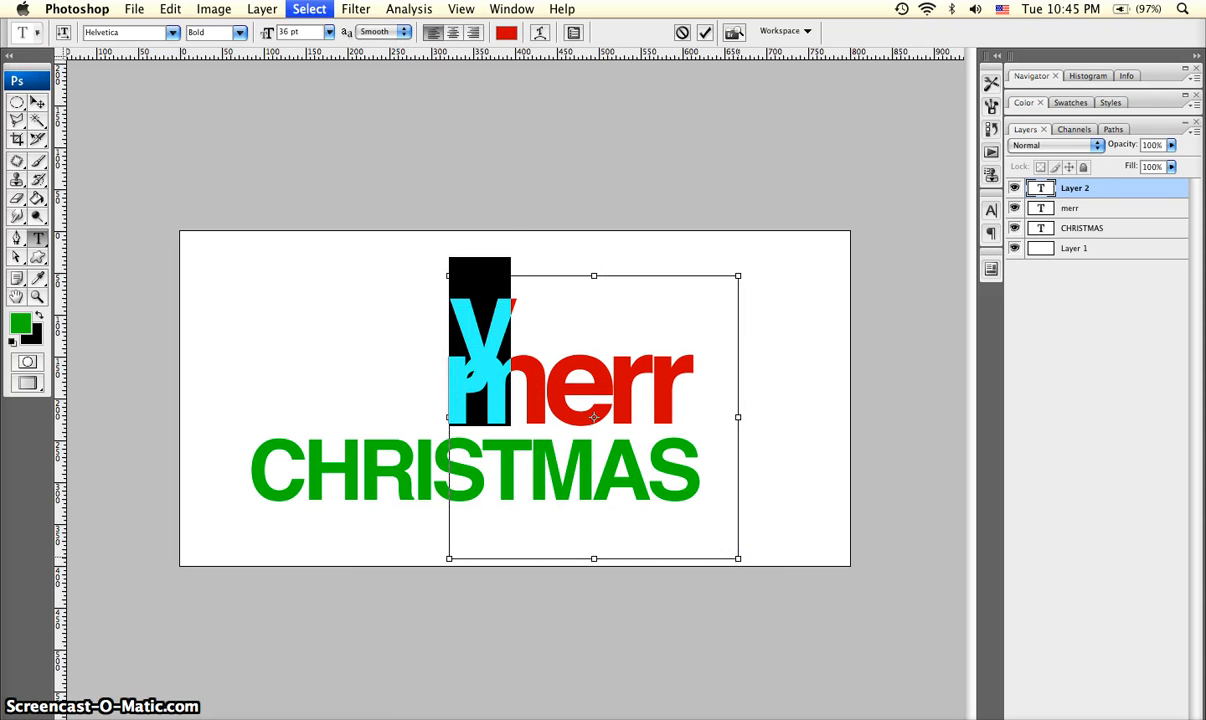
{"action": "left_click_drag", "start_coordinate": [268, 37], "coordinate": [281, 41]}
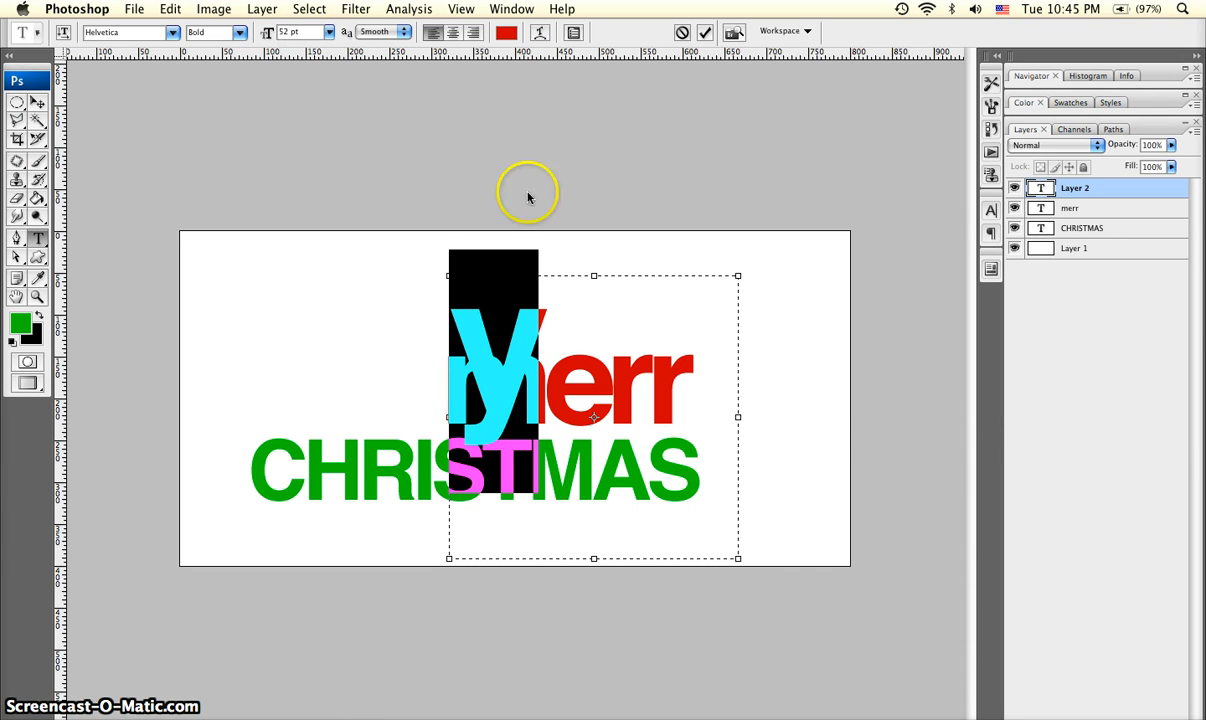
{"action": "left_click_drag", "start_coordinate": [737, 558], "coordinate": [563, 467]}
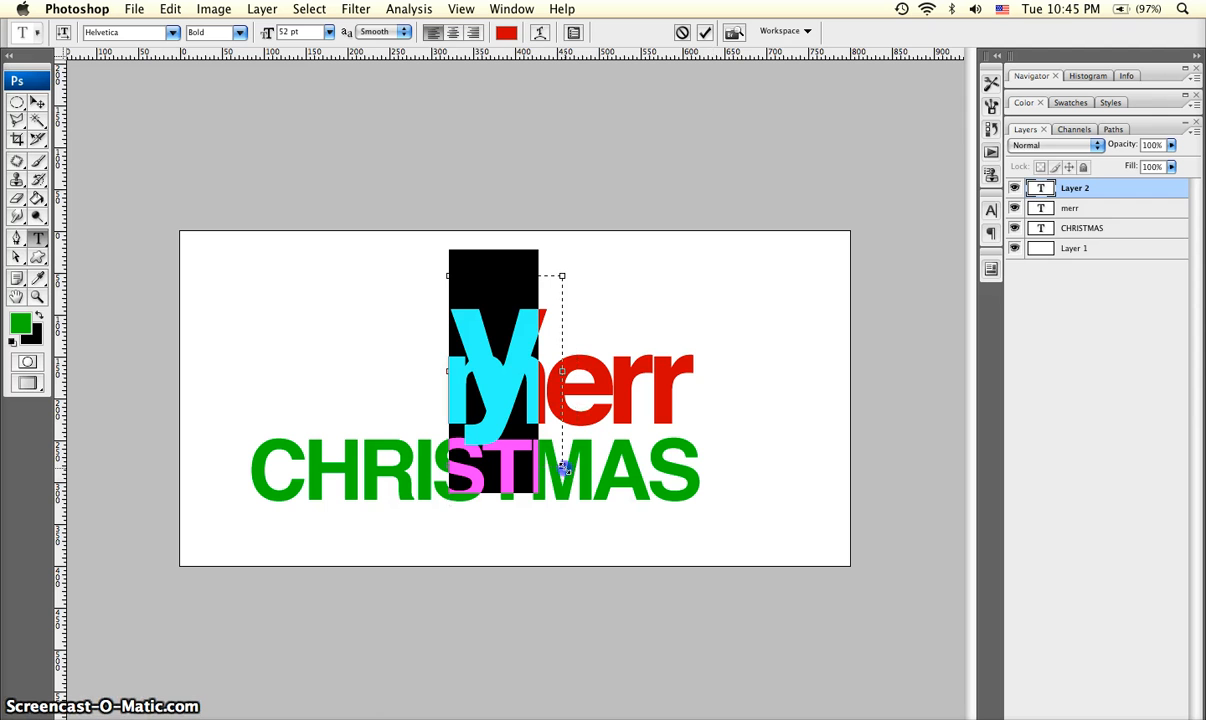
Step: Move the large y directly after merr to complete the word, nudging it until its top lines up with the other letters
{"action": "key", "text": "super+Return"}
{"action": "key", "text": "v"}
{"action": "left_click_drag", "start_coordinate": [523, 404], "coordinate": [770, 452]}
{"action": "key", "text": "Down"}
{"action": "key", "text": "Down"}
{"action": "key", "text": "Down"}
{"action": "key", "text": "Down"}
{"action": "key", "text": "Down"}
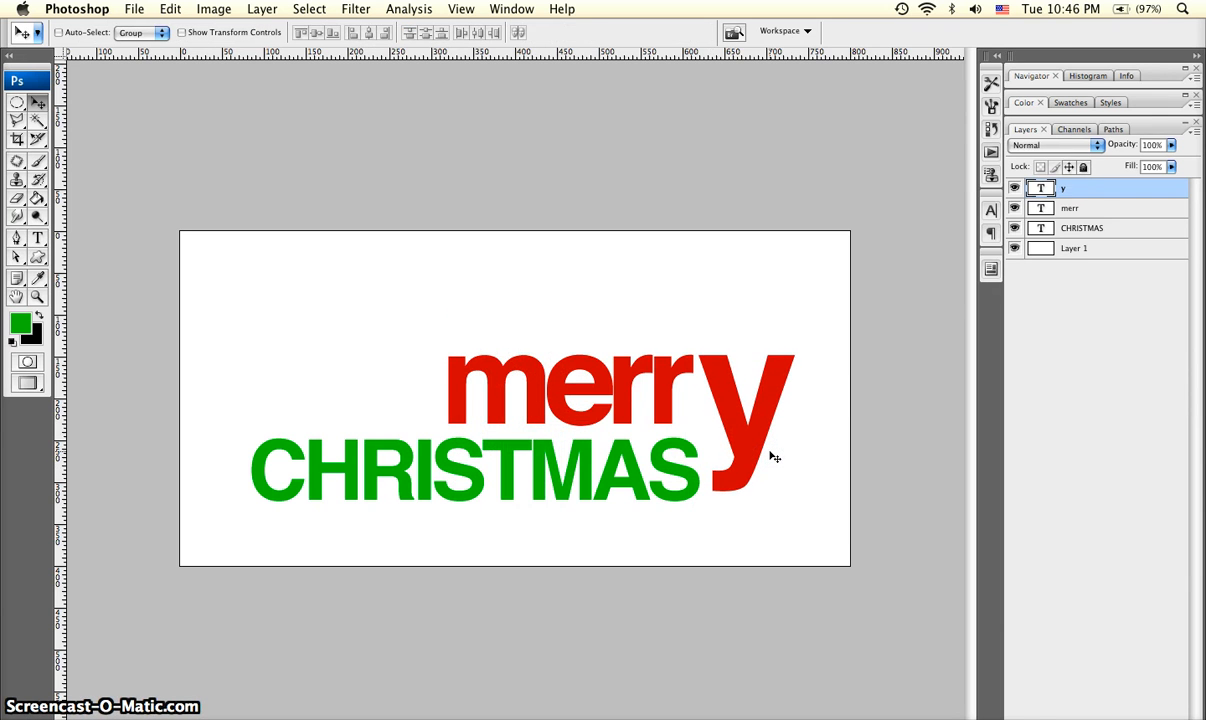
{"action": "key", "text": "Left"}
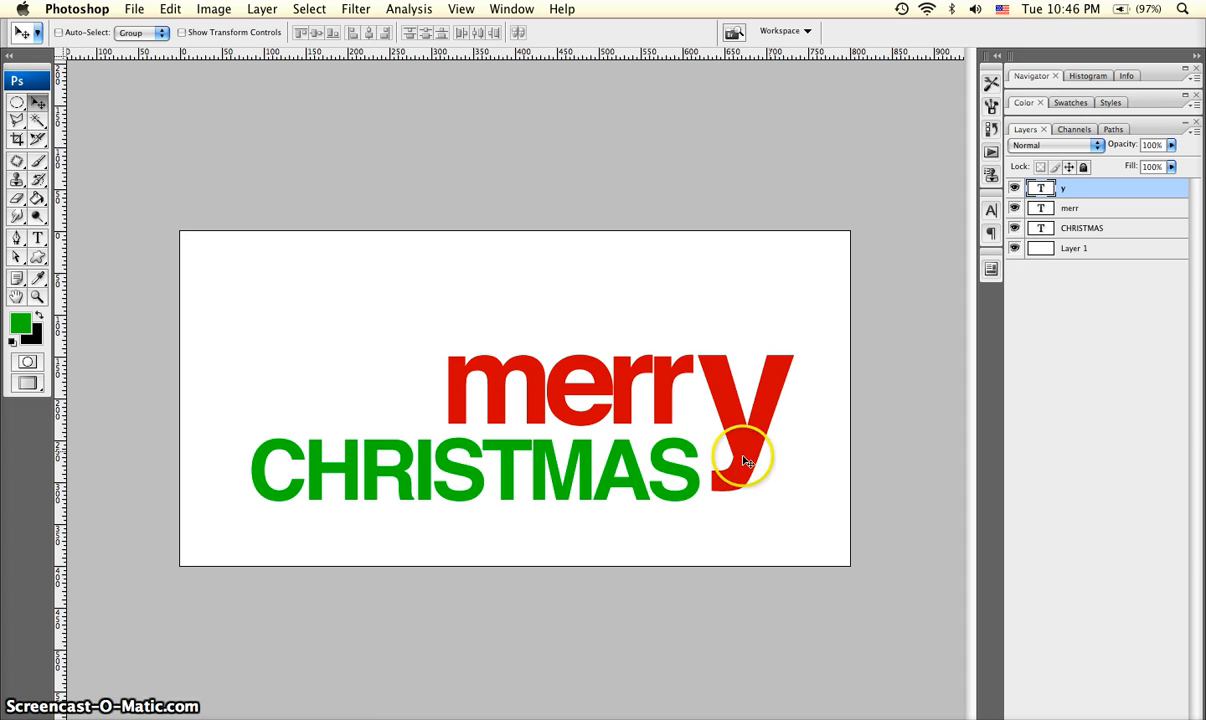
Step: Select the CHRISTMAS text layer and nudge it up until it sits just beneath merr
{"action": "right_click", "coordinate": [666, 459]}
{"action": "left_click", "coordinate": [685, 465]}
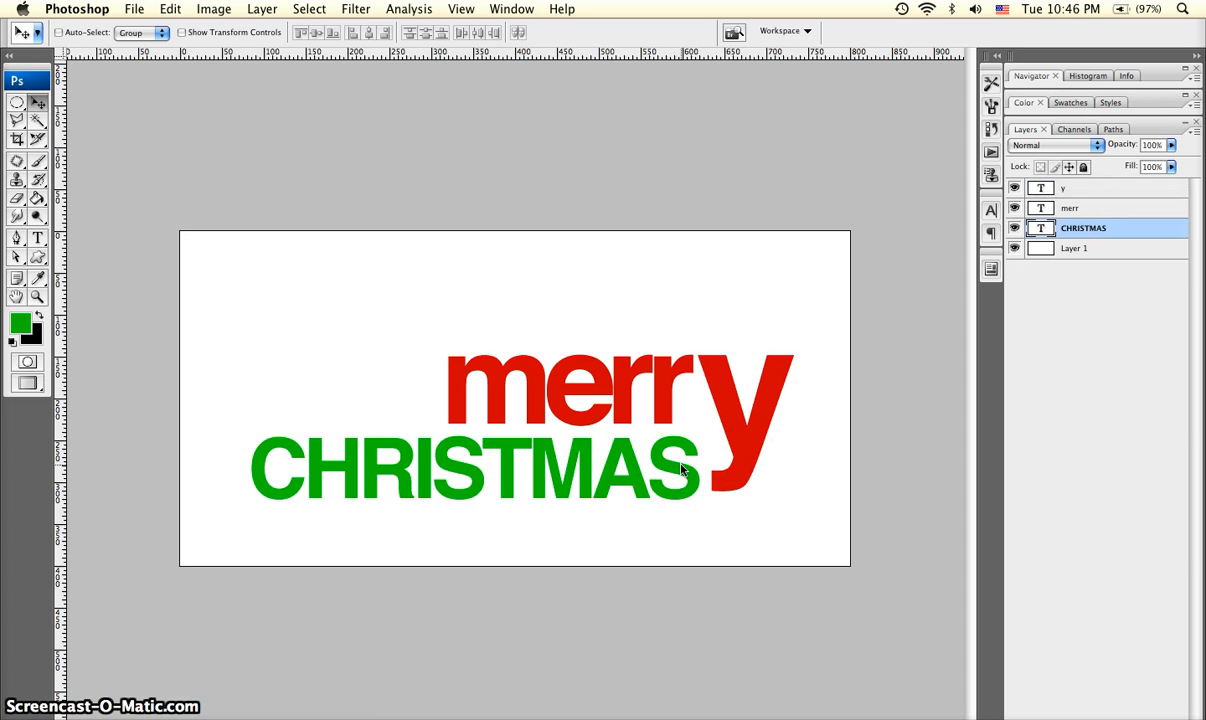
{"action": "key", "text": "Up"}
{"action": "key", "text": "Up"}
{"action": "key", "text": "Up"}
{"action": "key", "text": "Up"}
{"action": "key", "text": "Up"}
{"action": "key", "text": "Up"}
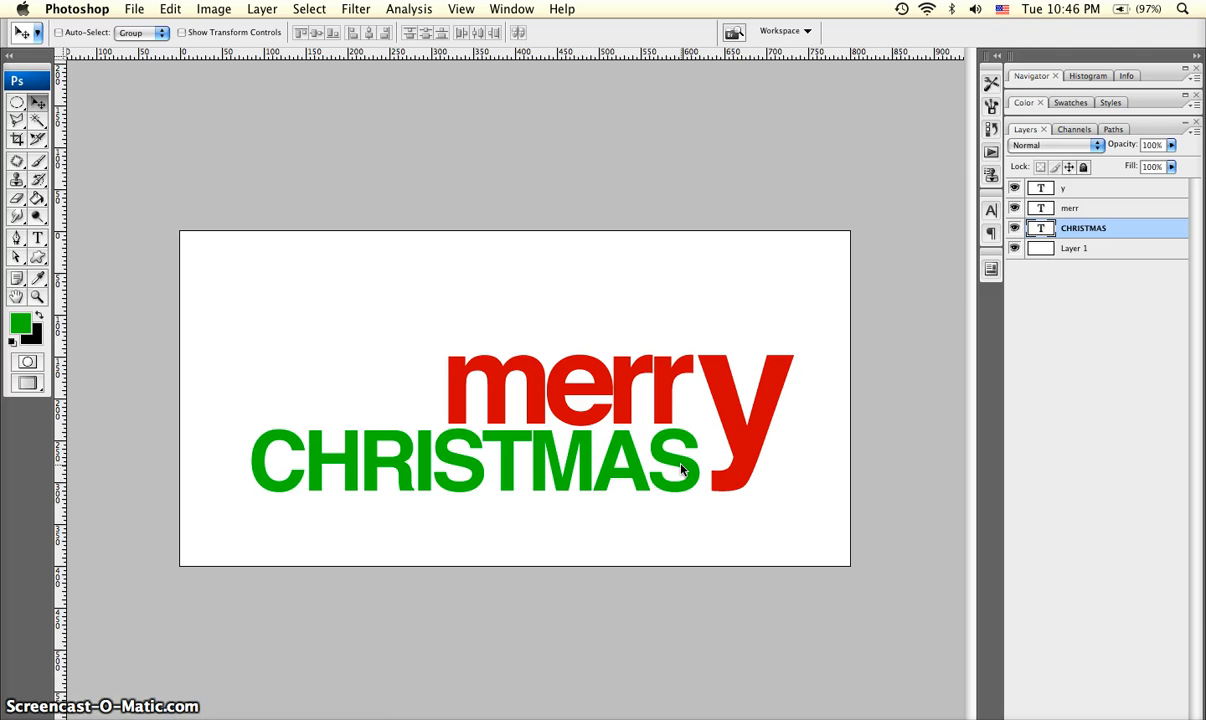
Step: Nudge the CHRISTMAS text slightly right until it sits close to the tail of the large y
{"action": "key", "text": "Right"}
{"action": "key", "text": "Right"}
{"action": "key", "text": "Right"}
{"action": "key", "text": "Right"}
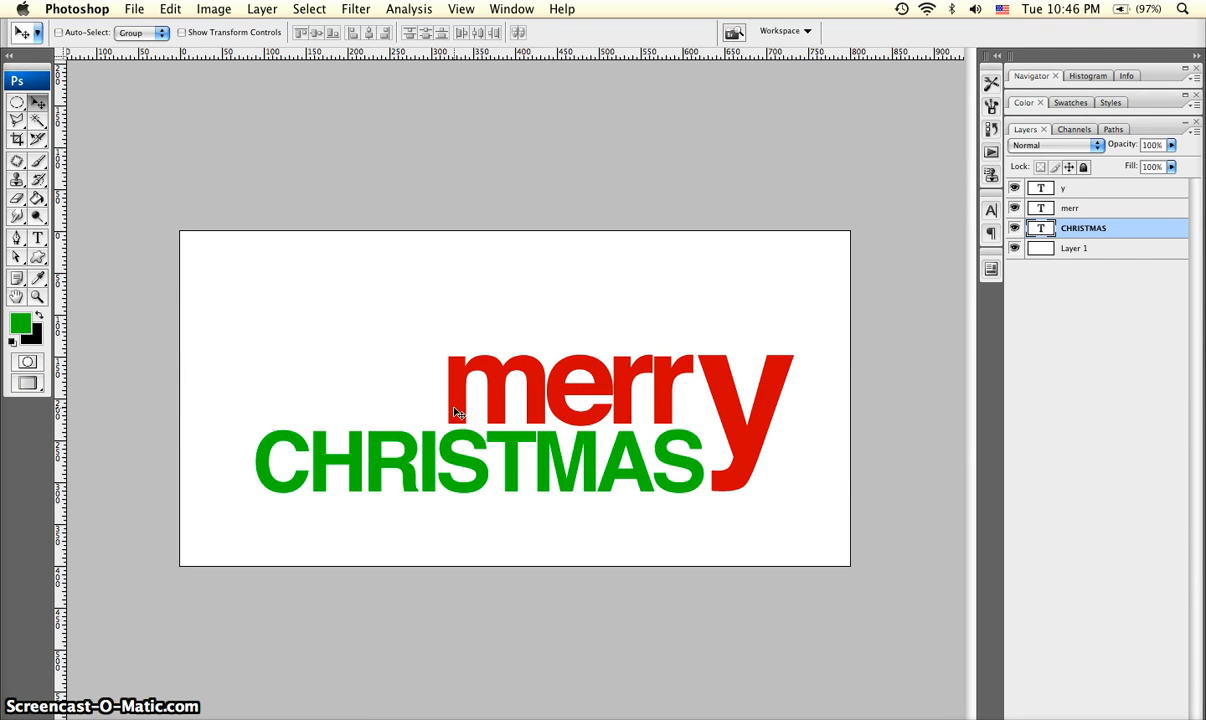
Step: Duplicate the CHRISTMAS text layer, placing the copy beneath the original, and hide the original
{"action": "right_click", "coordinate": [1122, 234]}
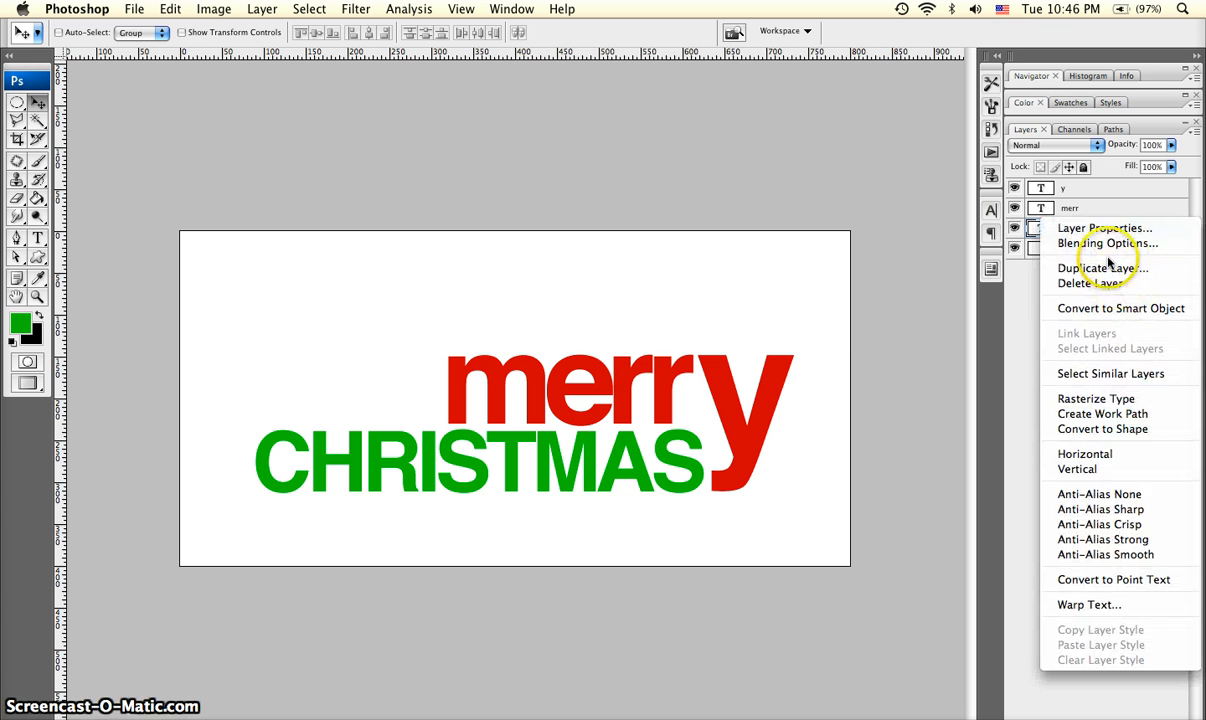
{"action": "left_click", "coordinate": [1113, 272]}
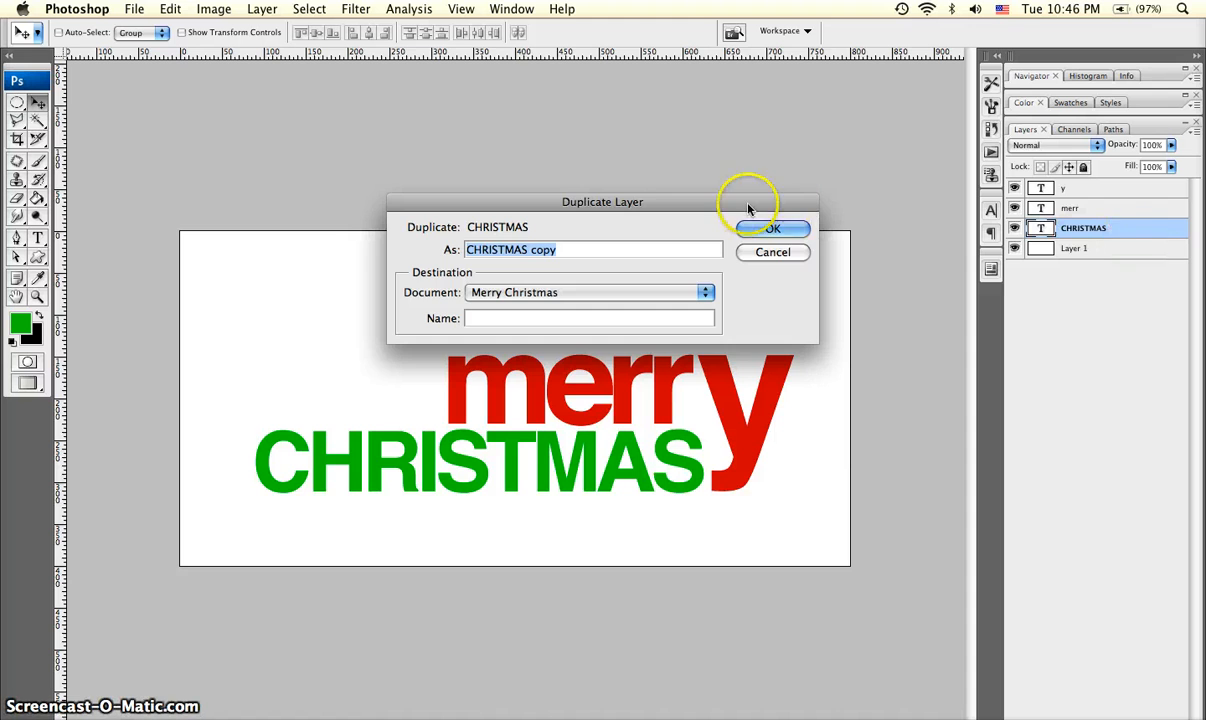
{"action": "left_click", "coordinate": [775, 229]}
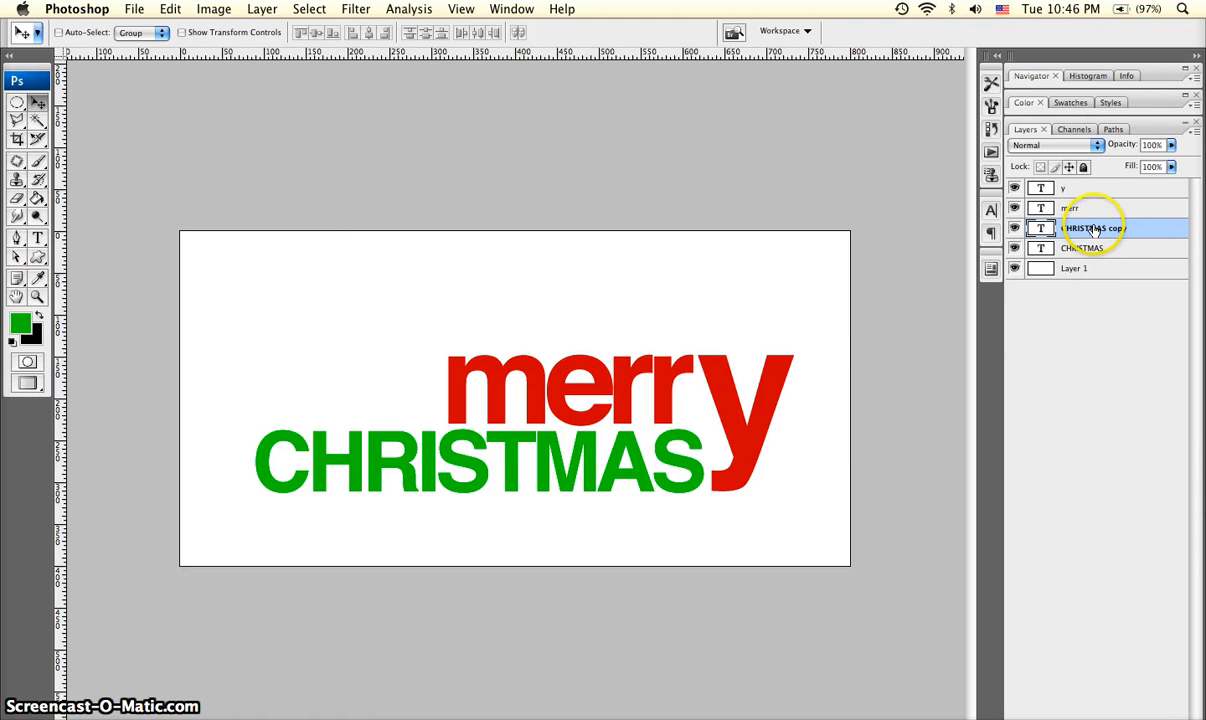
{"action": "left_click_drag", "start_coordinate": [1095, 230], "coordinate": [1099, 255]}
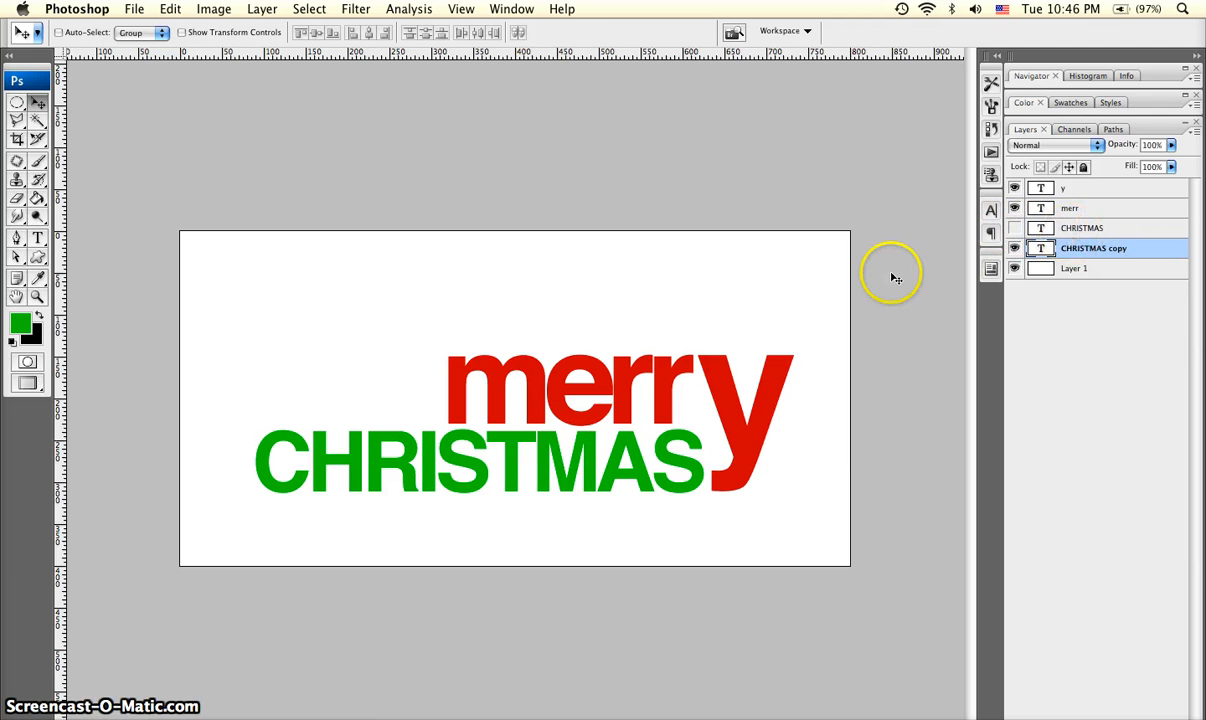
Step: Recolor the text of the lower CHRISTMAS copy a darker green and show the original CHRISTMAS layer again
{"action": "key", "text": "t"}
{"action": "double_click", "coordinate": [511, 463]}
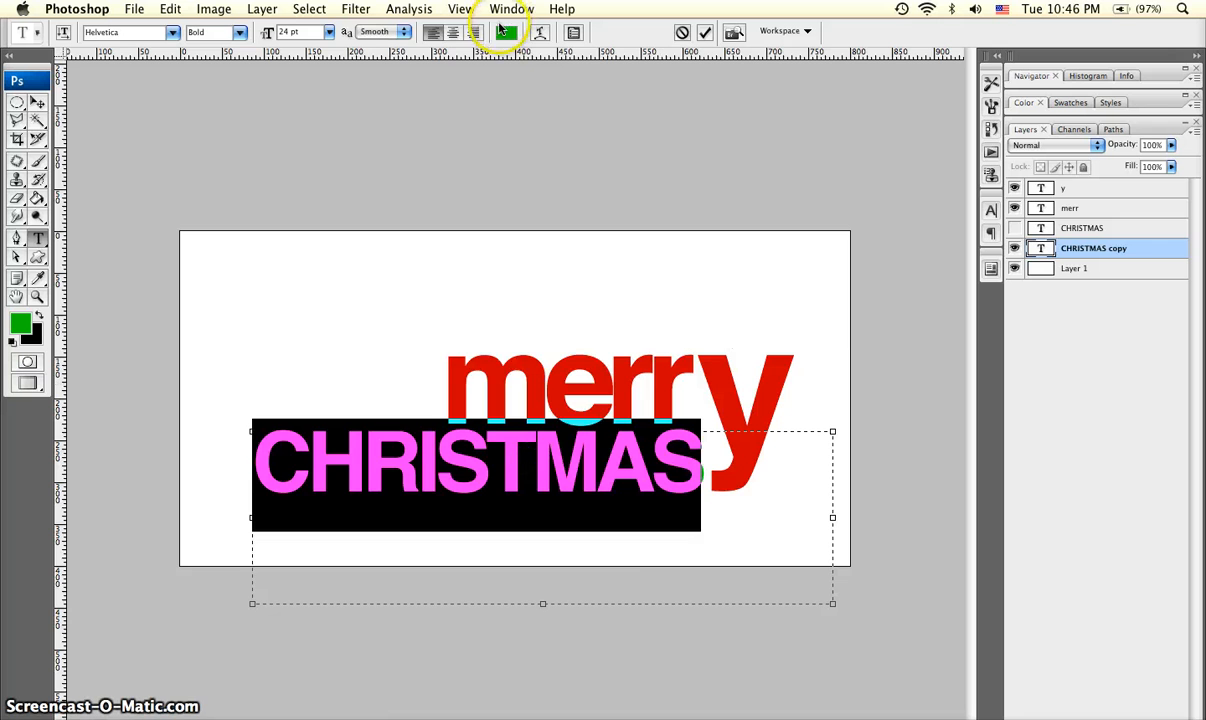
{"action": "left_click", "coordinate": [506, 33]}
{"action": "left_click", "coordinate": [375, 381]}
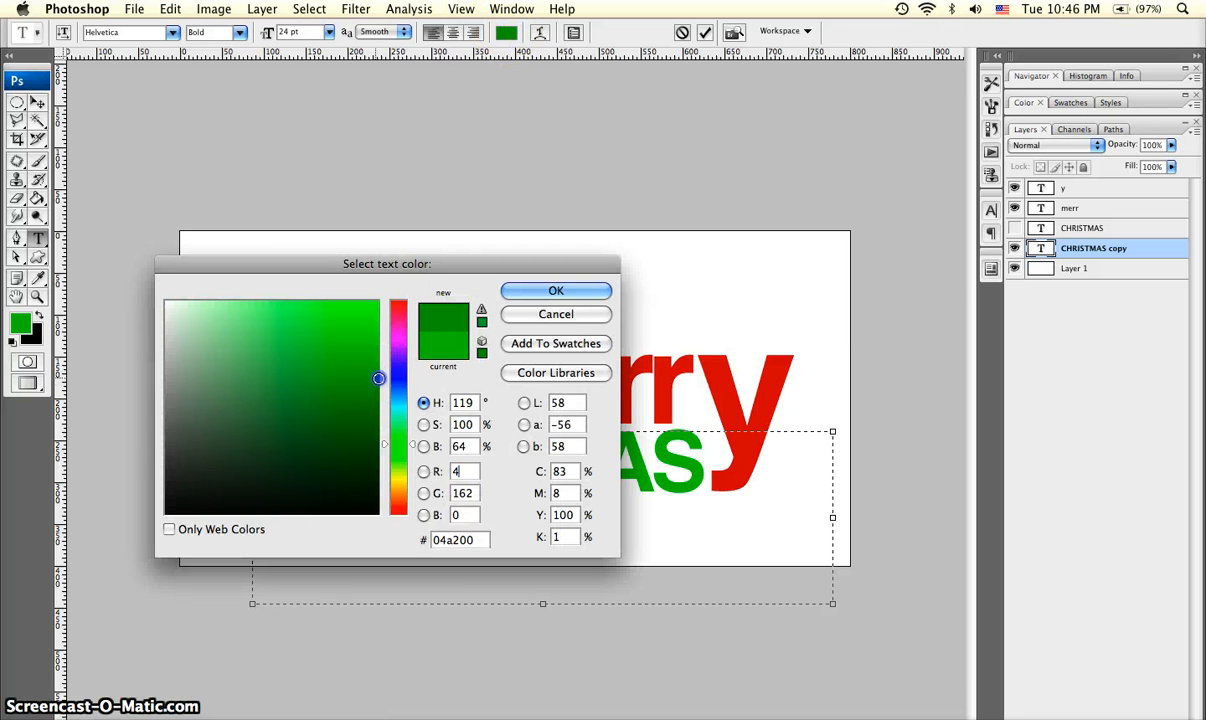
{"action": "left_click", "coordinate": [375, 392]}
{"action": "left_click", "coordinate": [555, 290]}
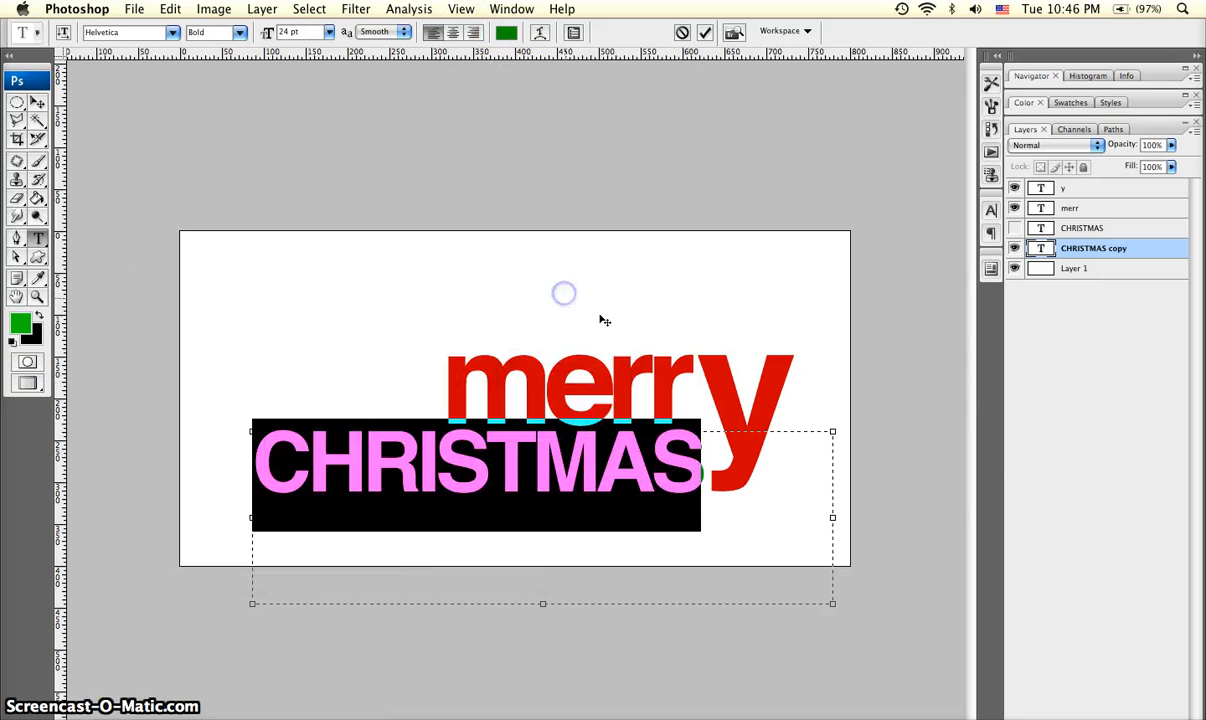
{"action": "key", "text": "super+Return"}
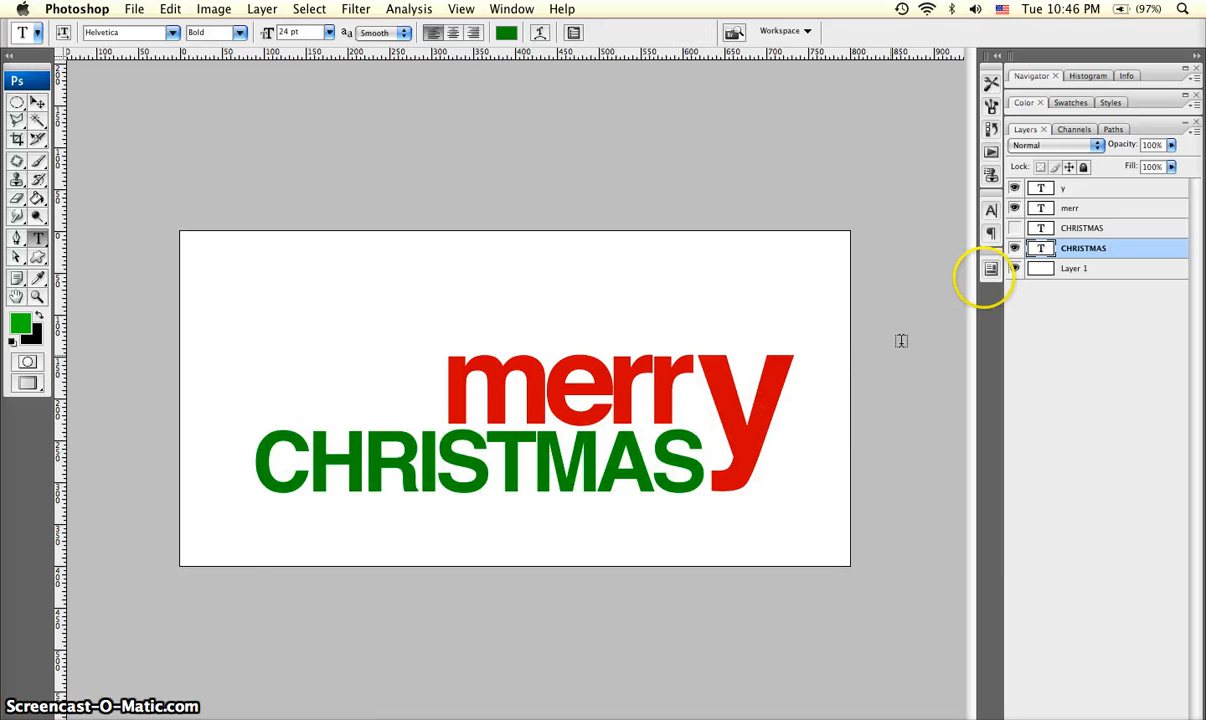
{"action": "left_click", "coordinate": [1013, 228]}
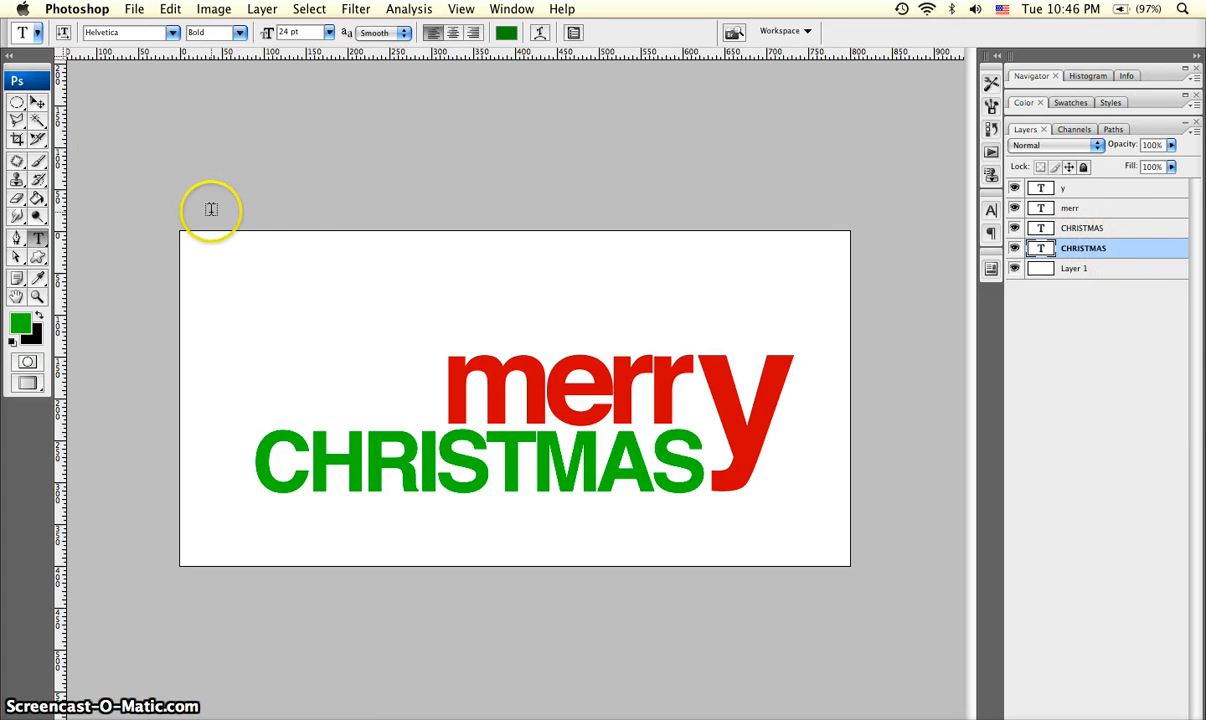
Step: Offset the dark green CHRISTMAS copy slightly down and left to form a 3D edge behind the bright text
{"action": "left_click", "coordinate": [37, 102]}
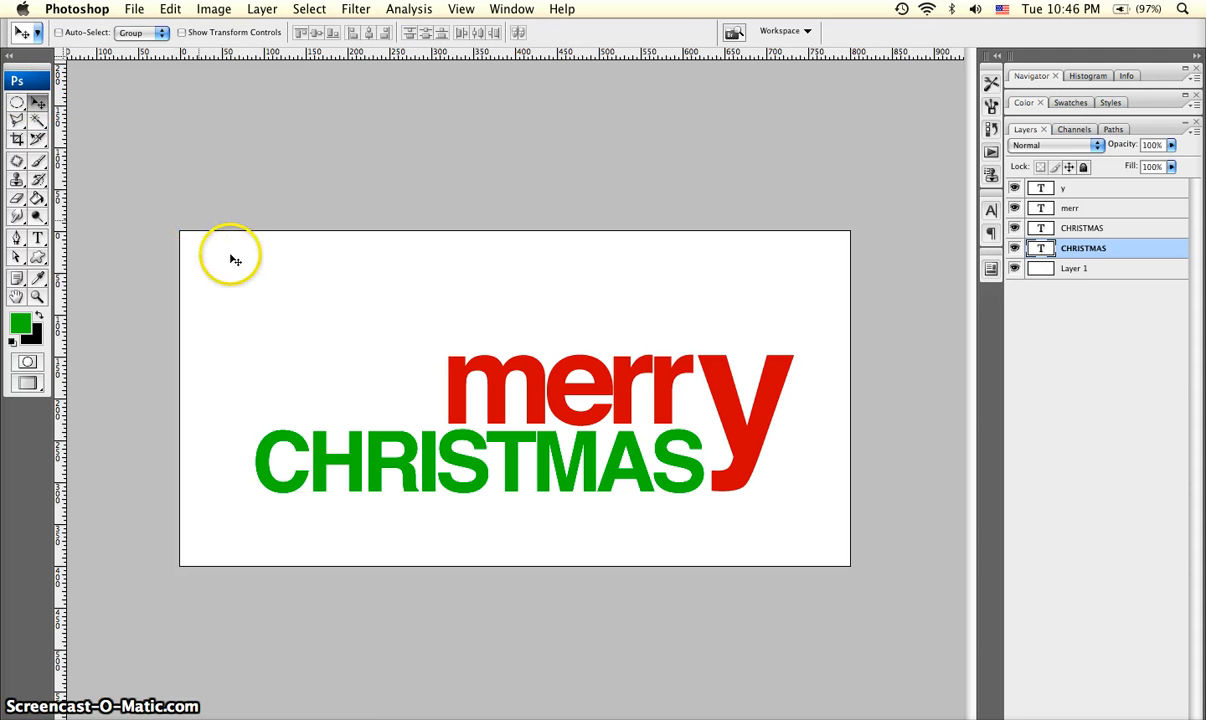
{"action": "left_click", "coordinate": [338, 456]}
{"action": "left_click_drag", "start_coordinate": [338, 456], "coordinate": [336, 458]}
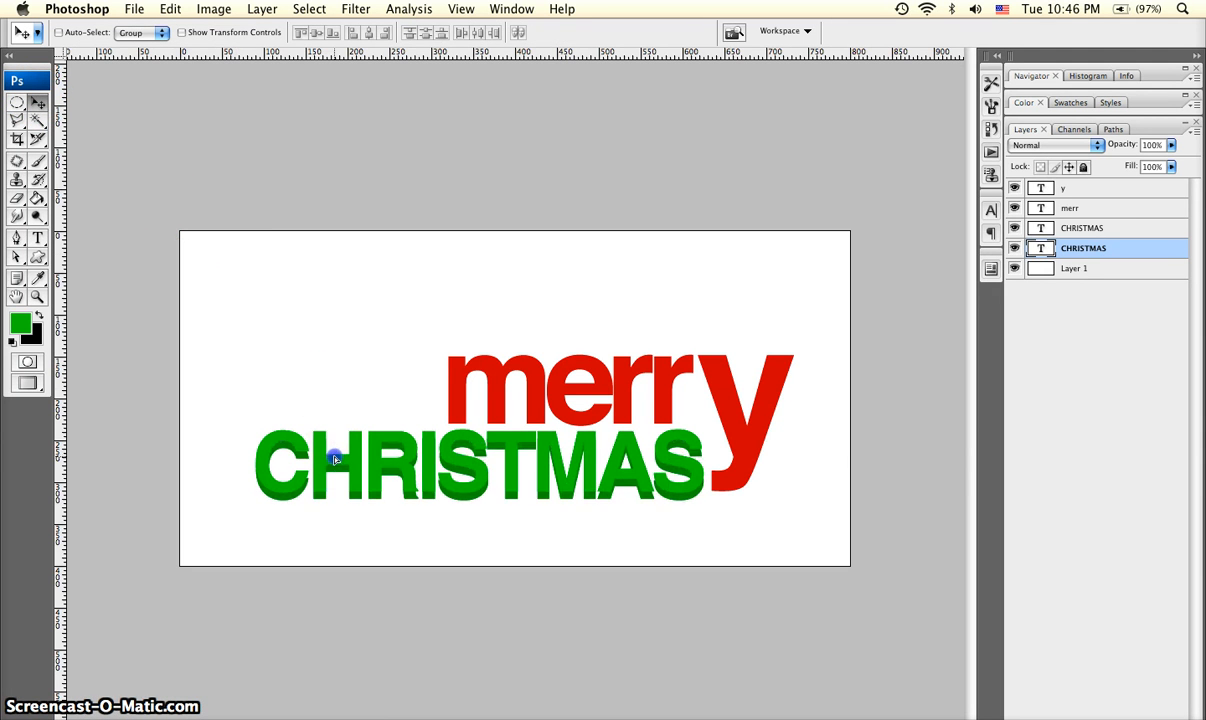
{"action": "key", "text": "Left"}
{"action": "key", "text": "Left"}
{"action": "key", "text": "Left"}
{"action": "key", "text": "Left"}
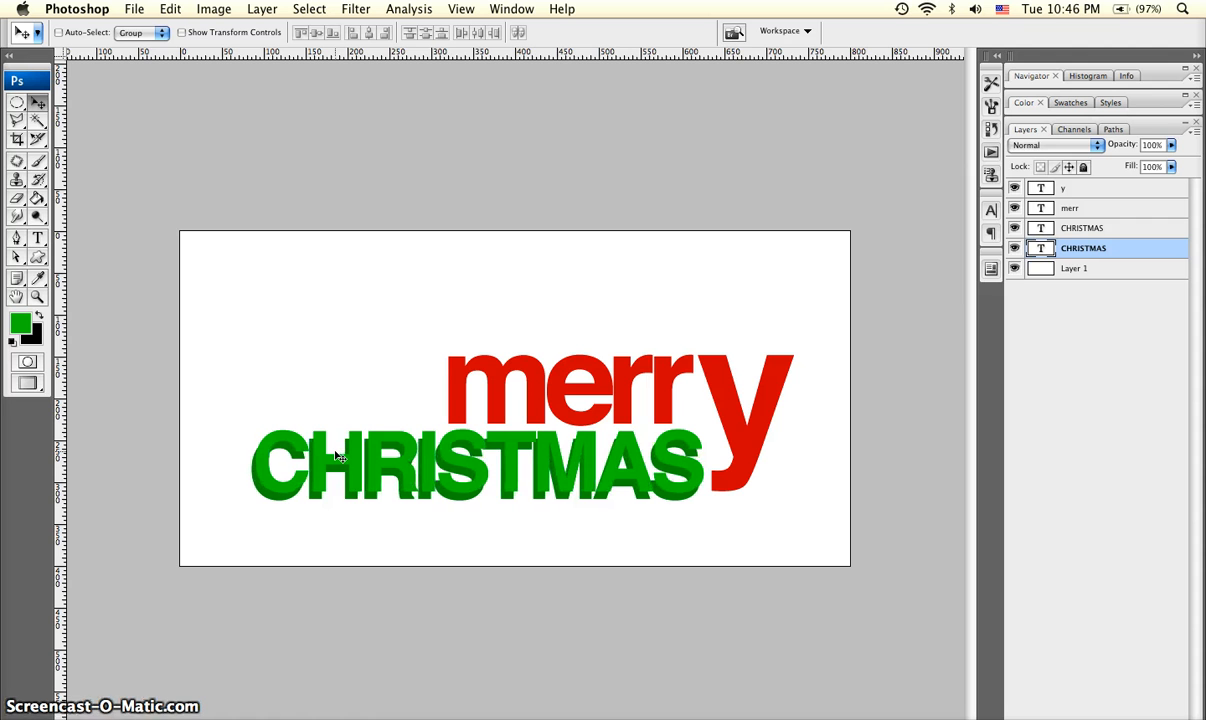
{"action": "key", "text": "Right"}
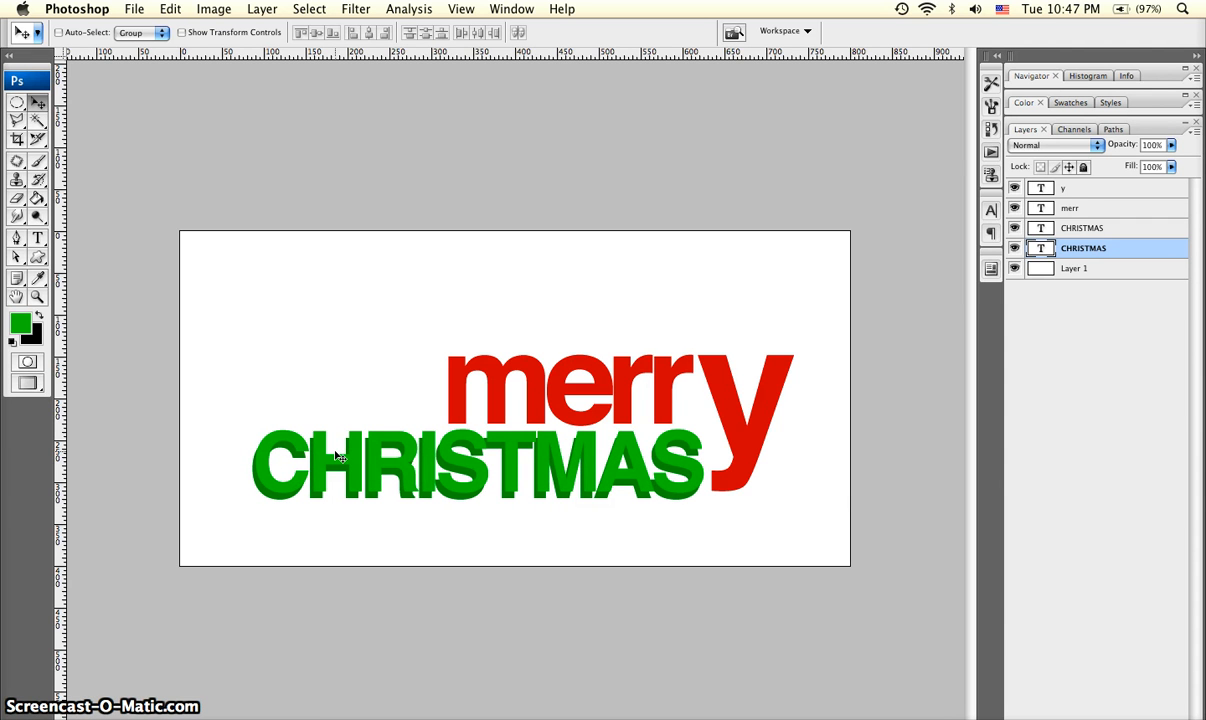
{"action": "key", "text": "Left"}
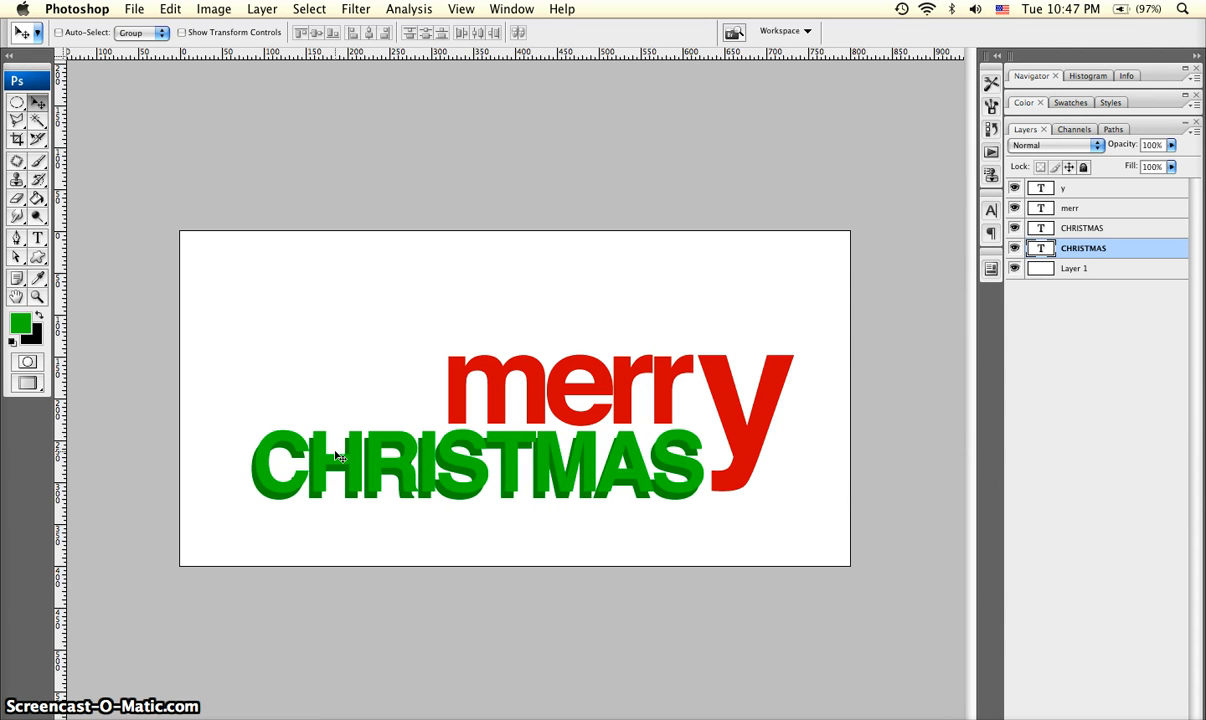
Step: Duplicate the merr and y text layers together and place both copies beneath the originals
{"action": "left_click", "coordinate": [1073, 207]}
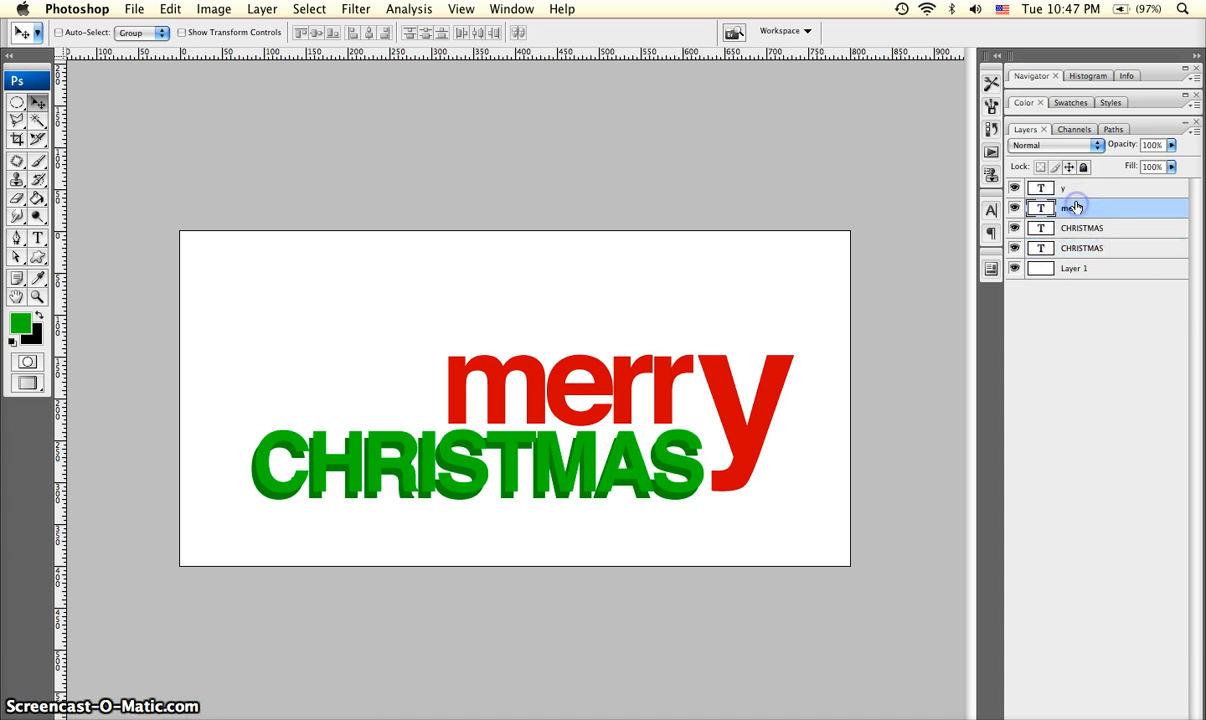
{"action": "left_click", "coordinate": [1074, 189], "text": "shift"}
{"action": "right_click", "coordinate": [1100, 190]}
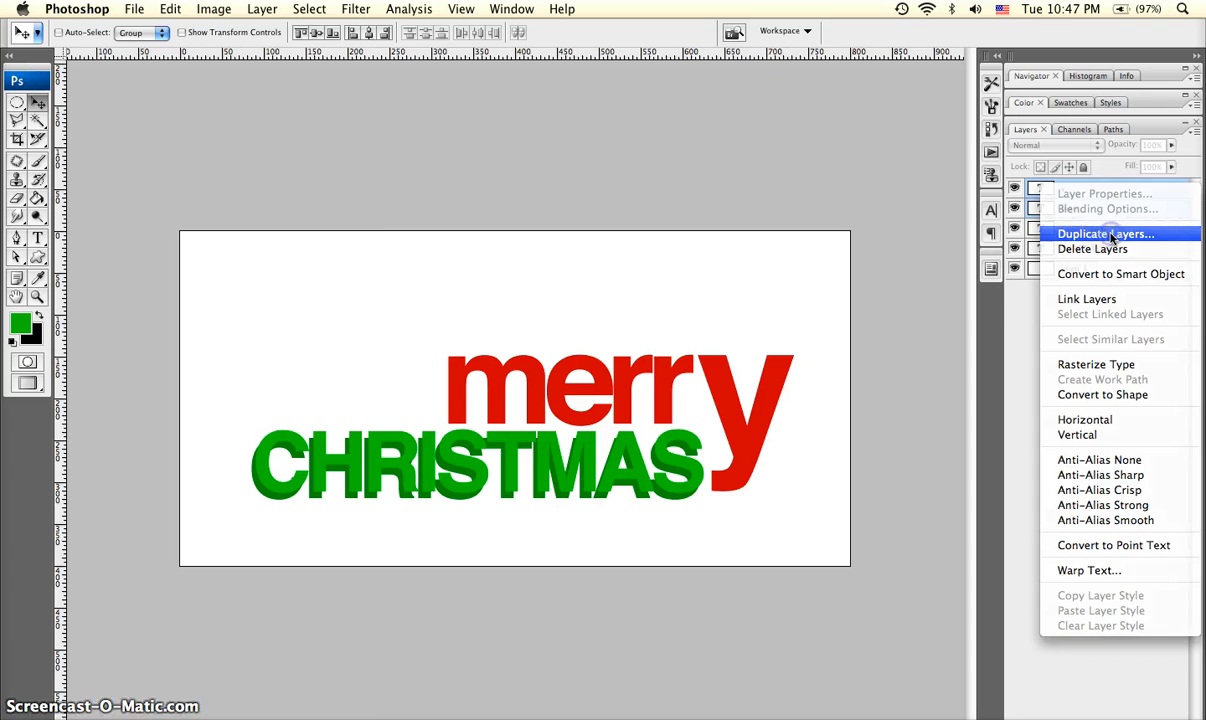
{"action": "left_click", "coordinate": [1110, 234]}
{"action": "left_click", "coordinate": [773, 229]}
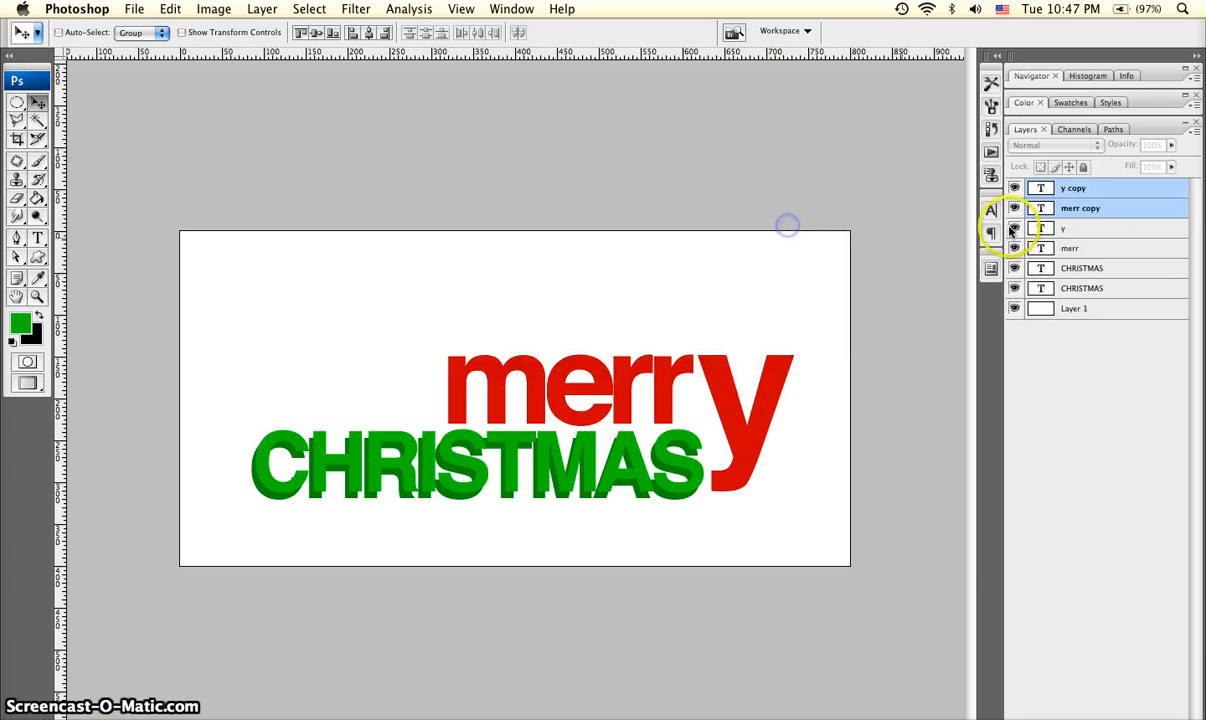
{"action": "left_click_drag", "start_coordinate": [1102, 192], "coordinate": [1100, 253]}
Step: Hide the original merr and y layers and recolor the merr copy dark red (#a00000)
{"action": "left_click", "coordinate": [1014, 208]}
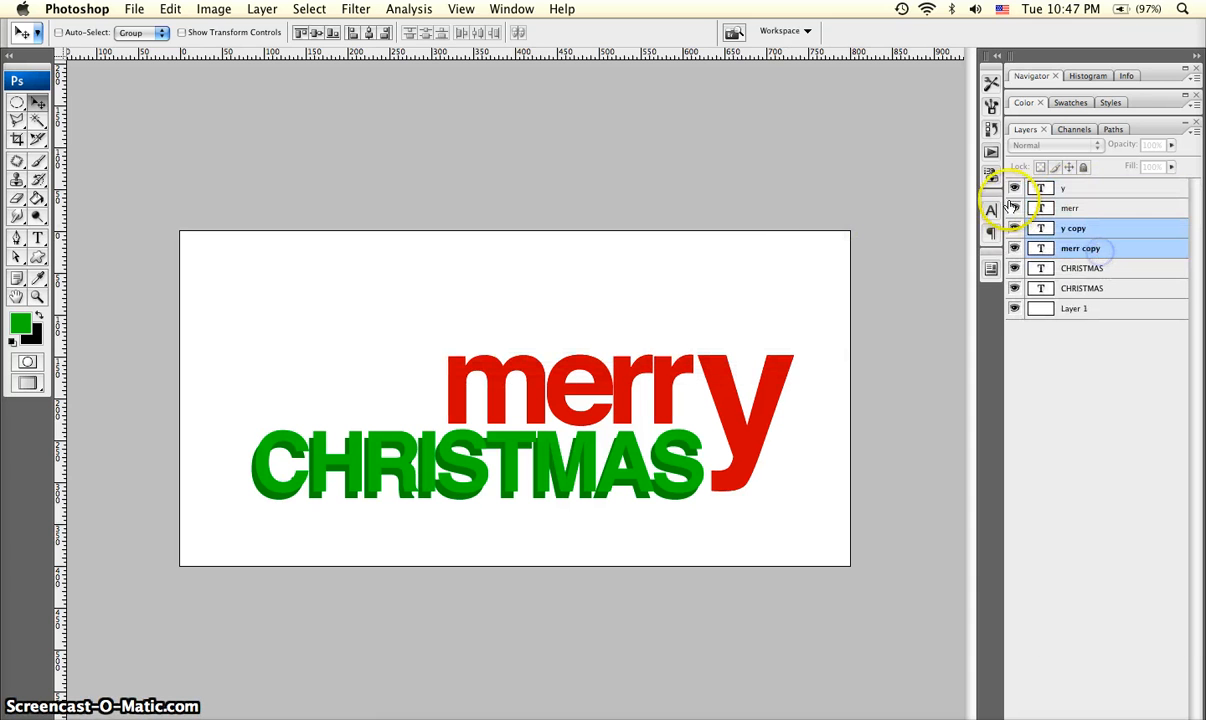
{"action": "left_click", "coordinate": [1014, 188]}
{"action": "key", "text": "t"}
{"action": "left_click", "coordinate": [654, 390]}
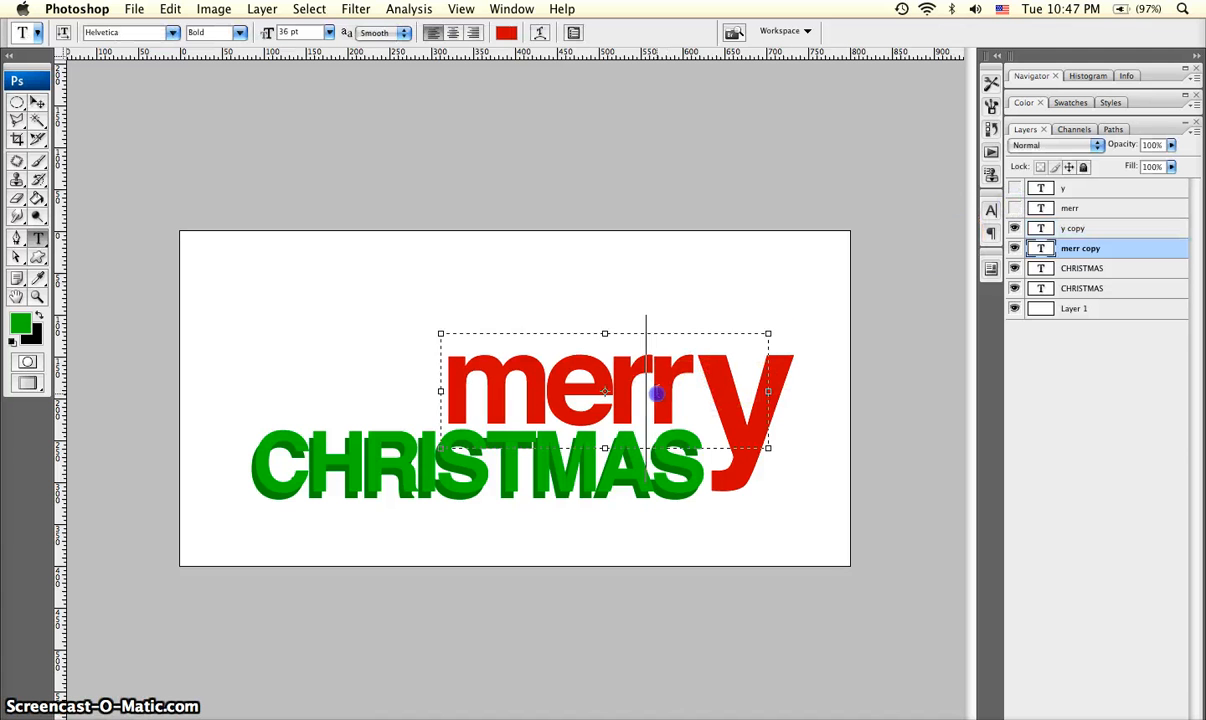
{"action": "key", "text": "super+a"}
{"action": "left_click", "coordinate": [505, 33]}
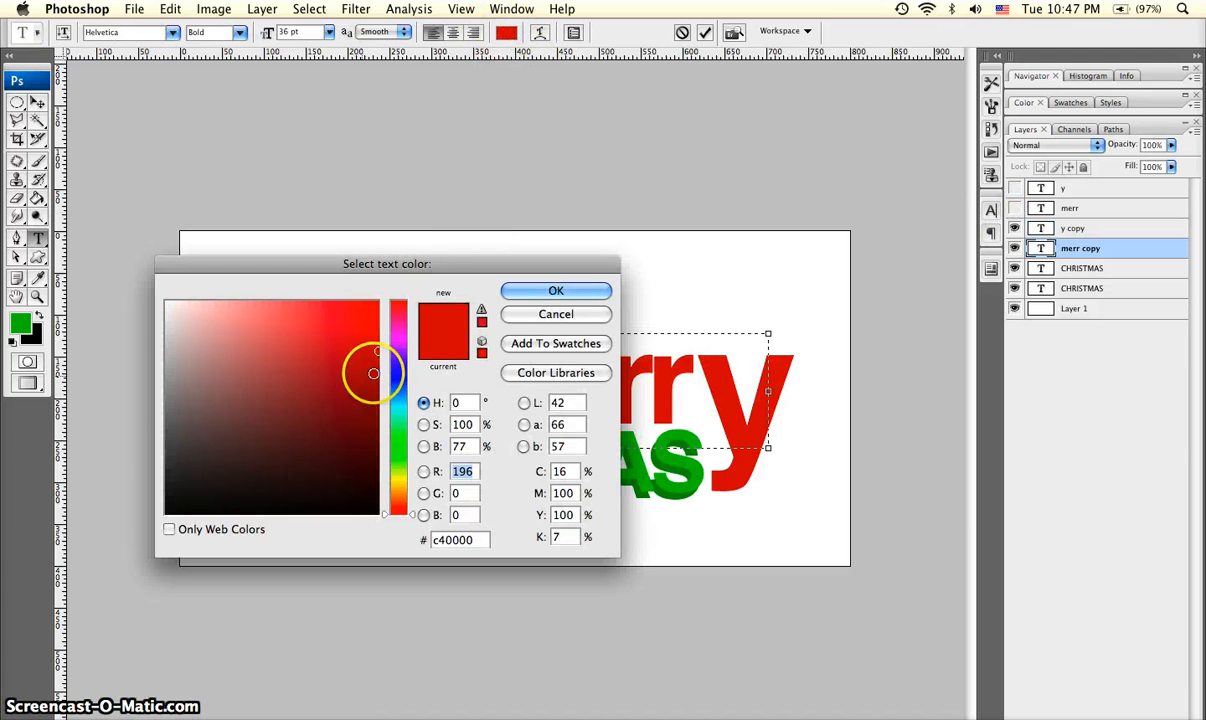
{"action": "left_click", "coordinate": [380, 373]}
{"action": "left_click", "coordinate": [379, 378]}
{"action": "left_click_drag", "start_coordinate": [379, 378], "coordinate": [382, 380]}
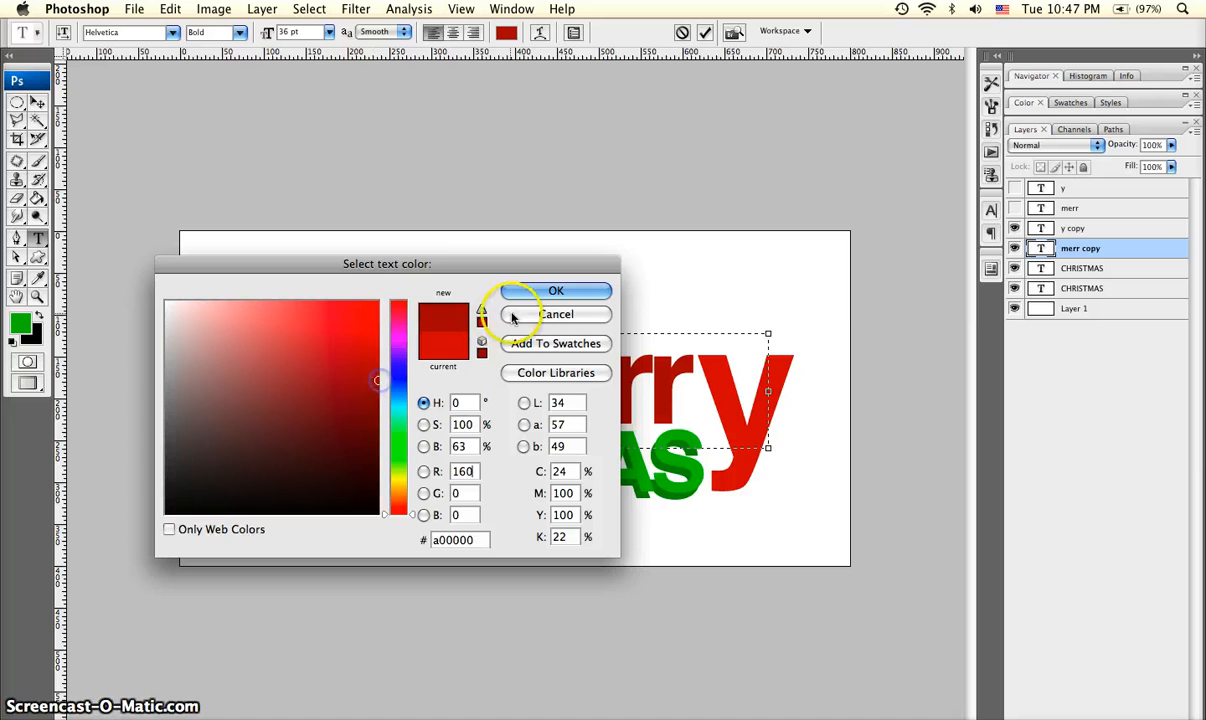
{"action": "left_click", "coordinate": [516, 296]}
{"action": "key", "text": "super+Return"}
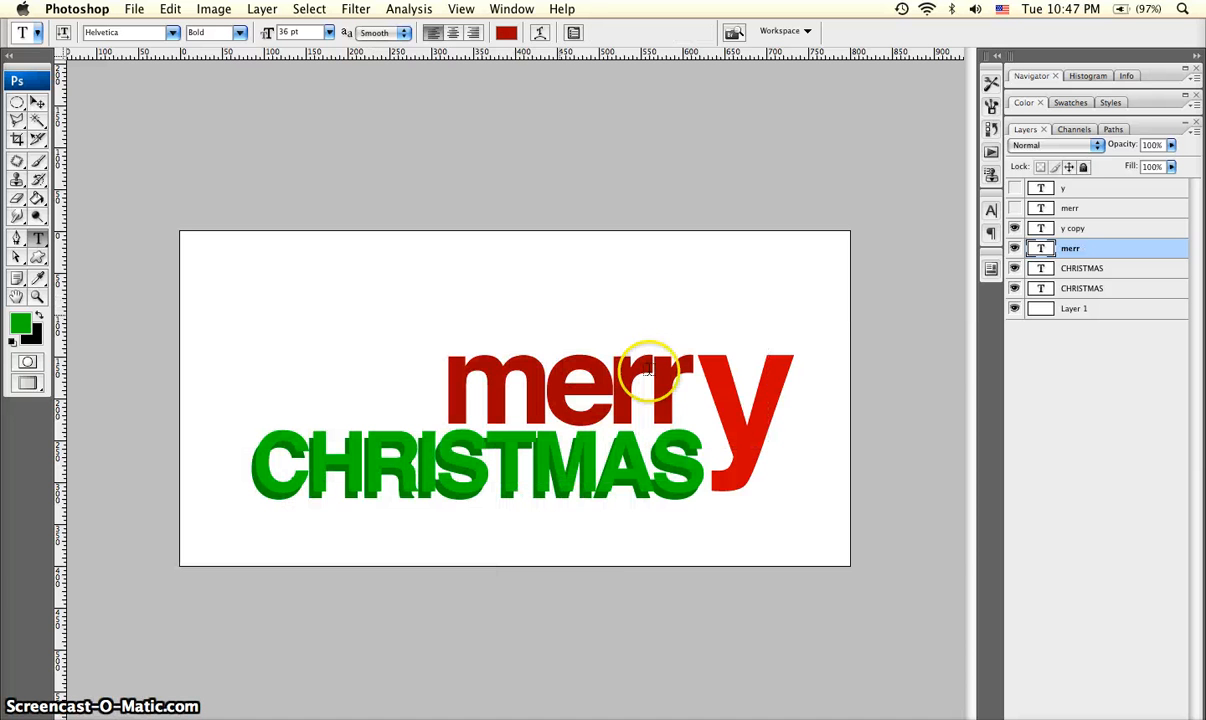
Step: Recolor the y copy to match by sampling the dark red from the merr letters
{"action": "left_click", "coordinate": [721, 418]}
{"action": "key", "text": "super+a"}
{"action": "left_click", "coordinate": [503, 33]}
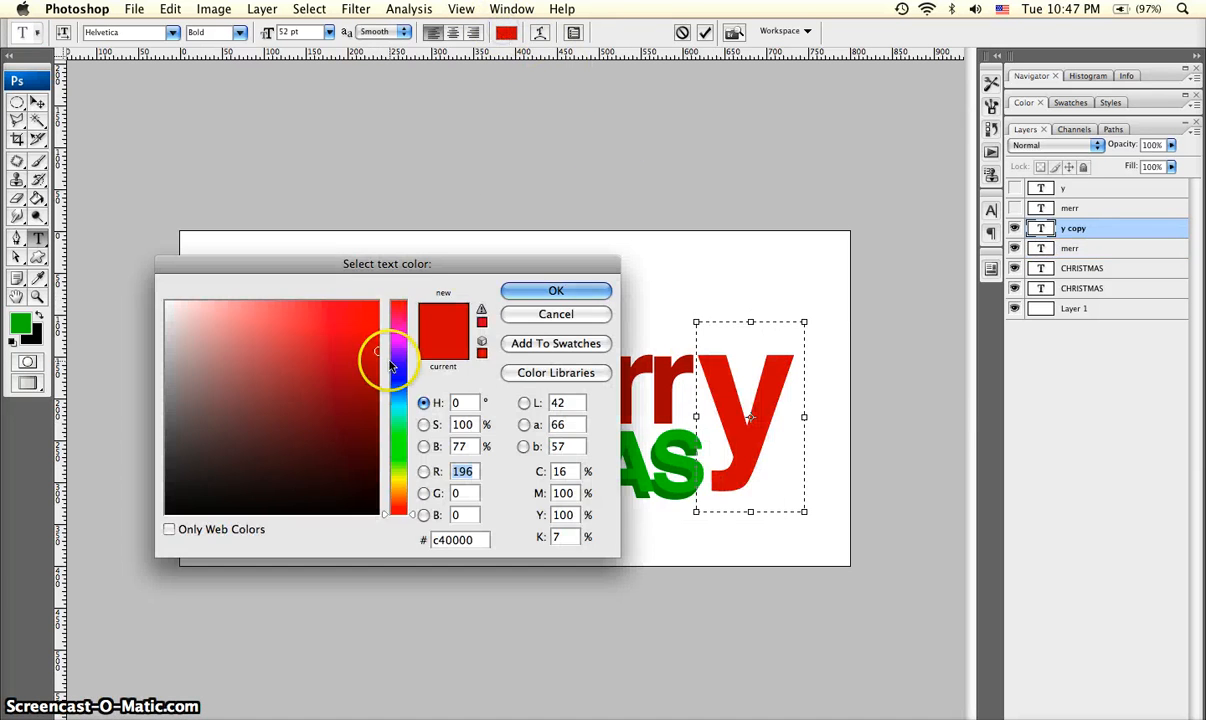
{"action": "left_click", "coordinate": [396, 364]}
{"action": "left_click", "coordinate": [377, 367]}
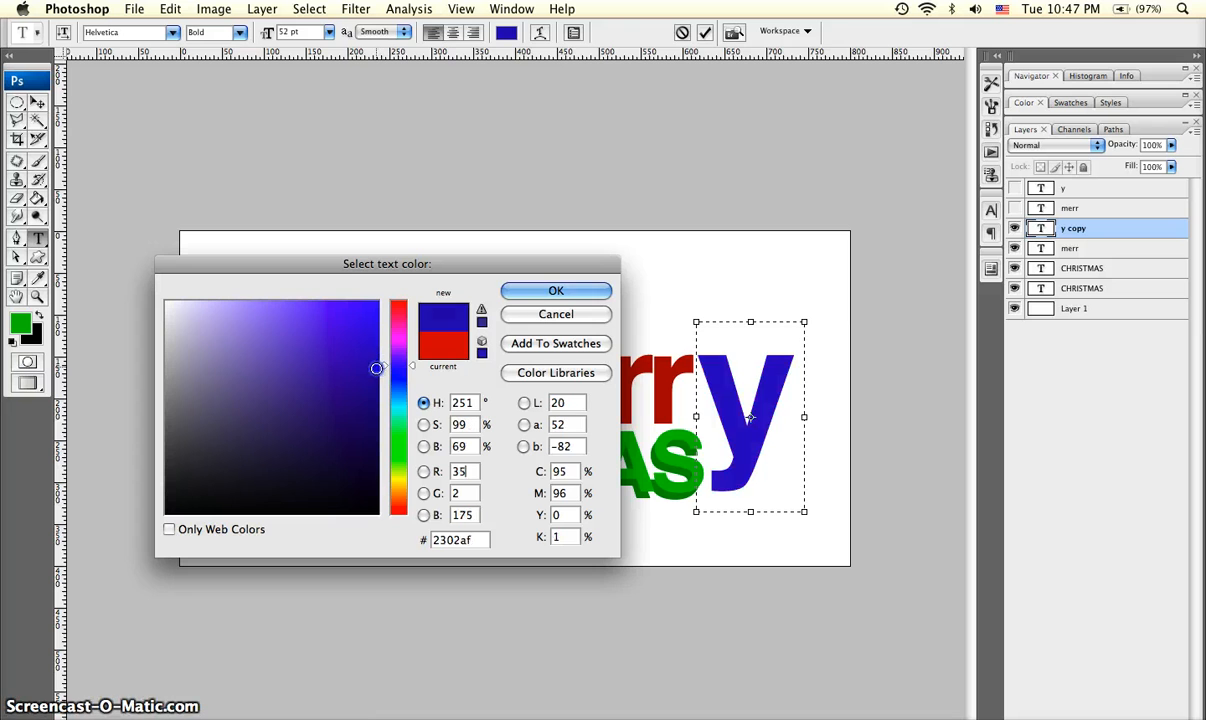
{"action": "left_click", "coordinate": [640, 375]}
{"action": "left_click", "coordinate": [590, 291]}
{"action": "left_click", "coordinate": [861, 302]}
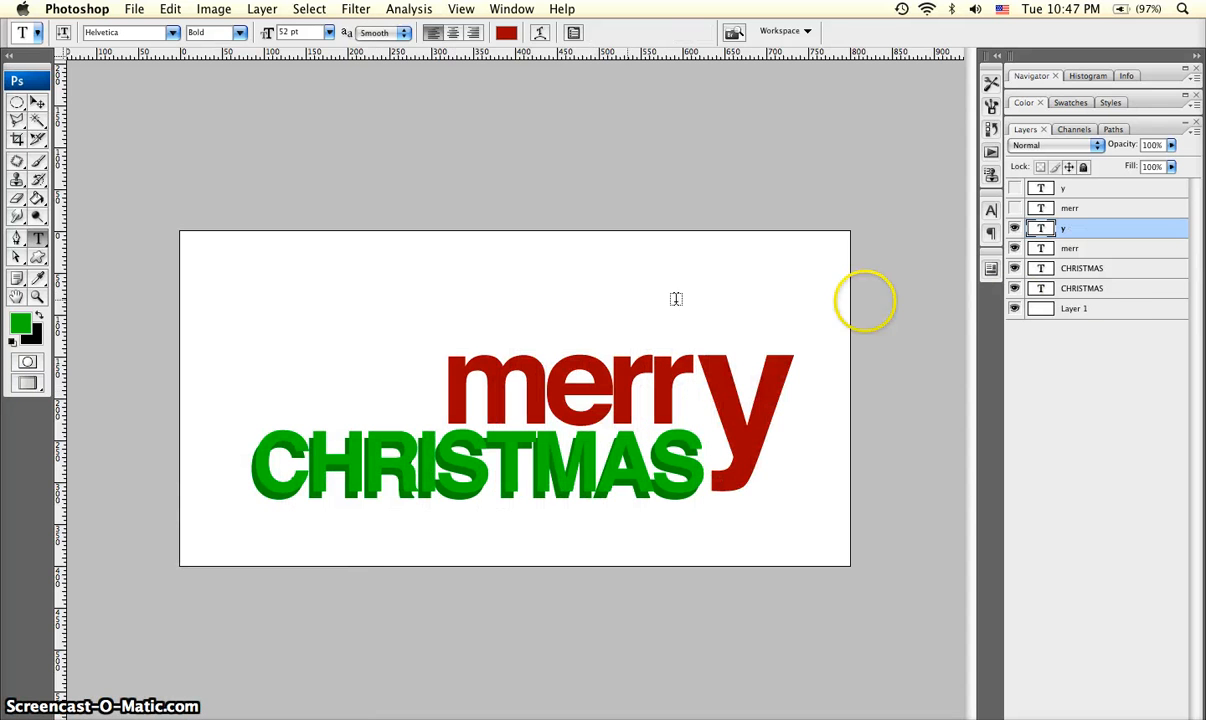
Step: Show the original bright red merr and y layers again
{"action": "left_click", "coordinate": [1037, 224]}
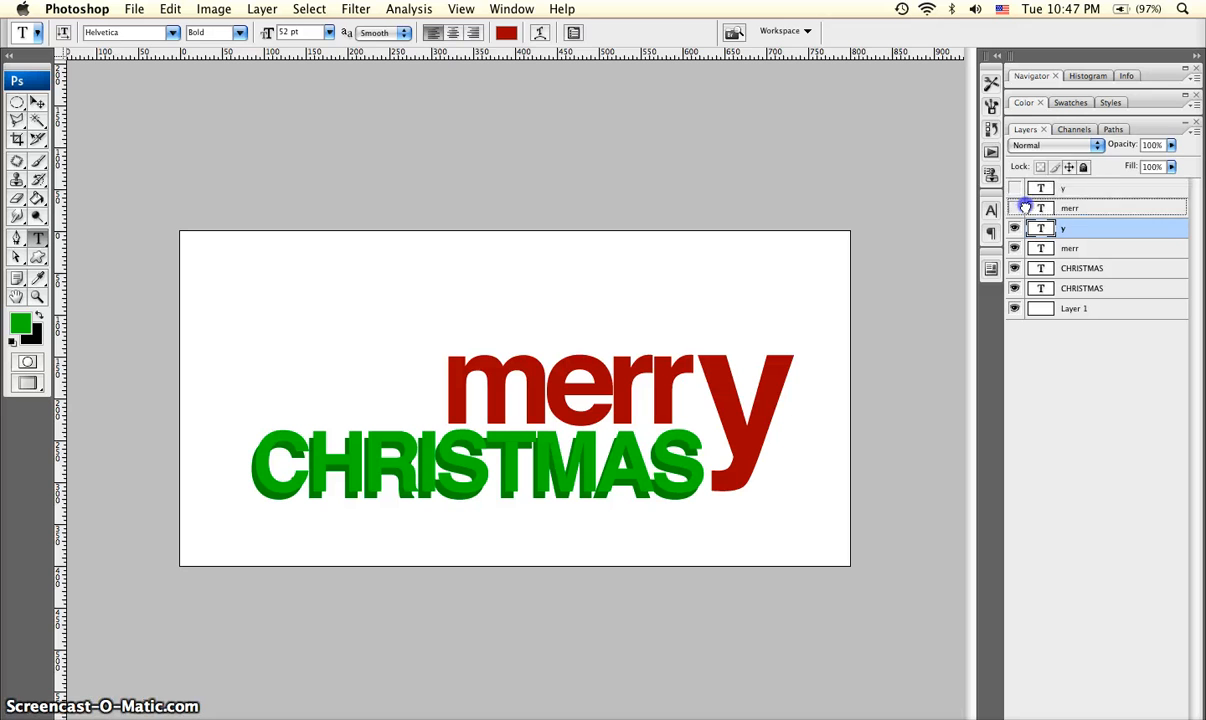
{"action": "left_click", "coordinate": [1022, 209]}
{"action": "left_click", "coordinate": [1014, 208]}
{"action": "left_click", "coordinate": [1014, 188]}
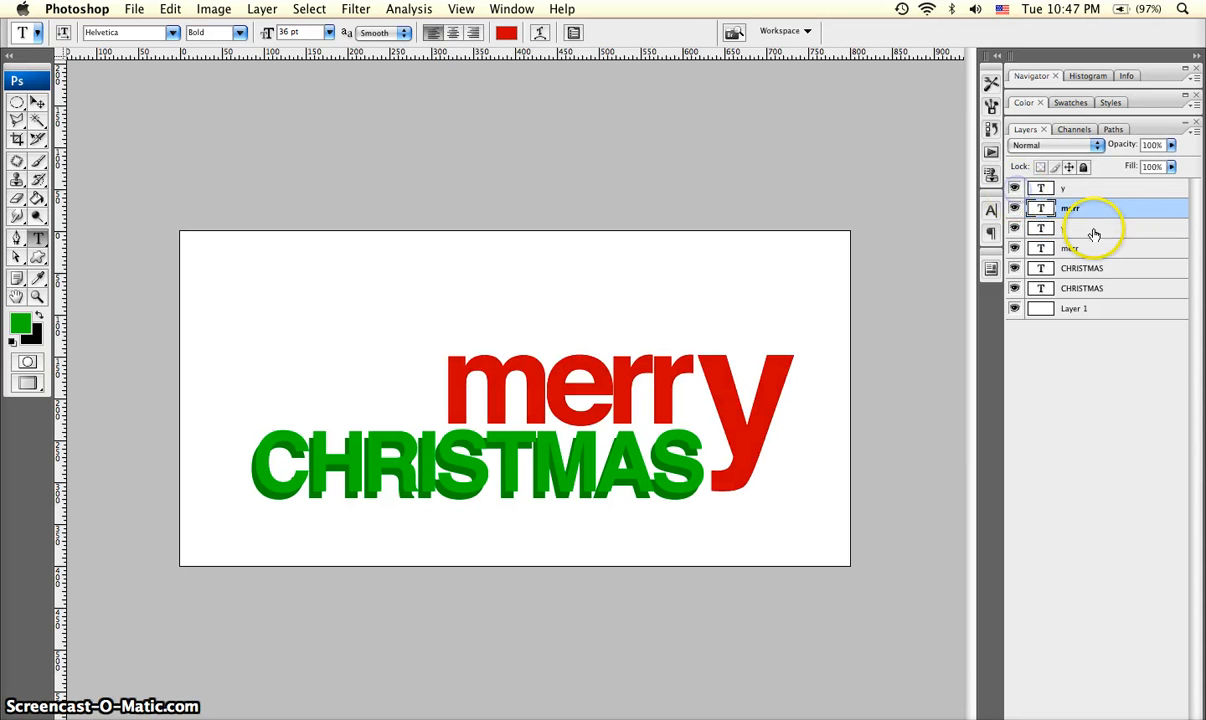
Step: Select the dark red y and merr copies together and nudge them left and down into a 3D edge
{"action": "left_click", "coordinate": [1093, 229]}
{"action": "left_click", "coordinate": [1090, 248], "text": "shift"}
{"action": "key", "text": "v"}
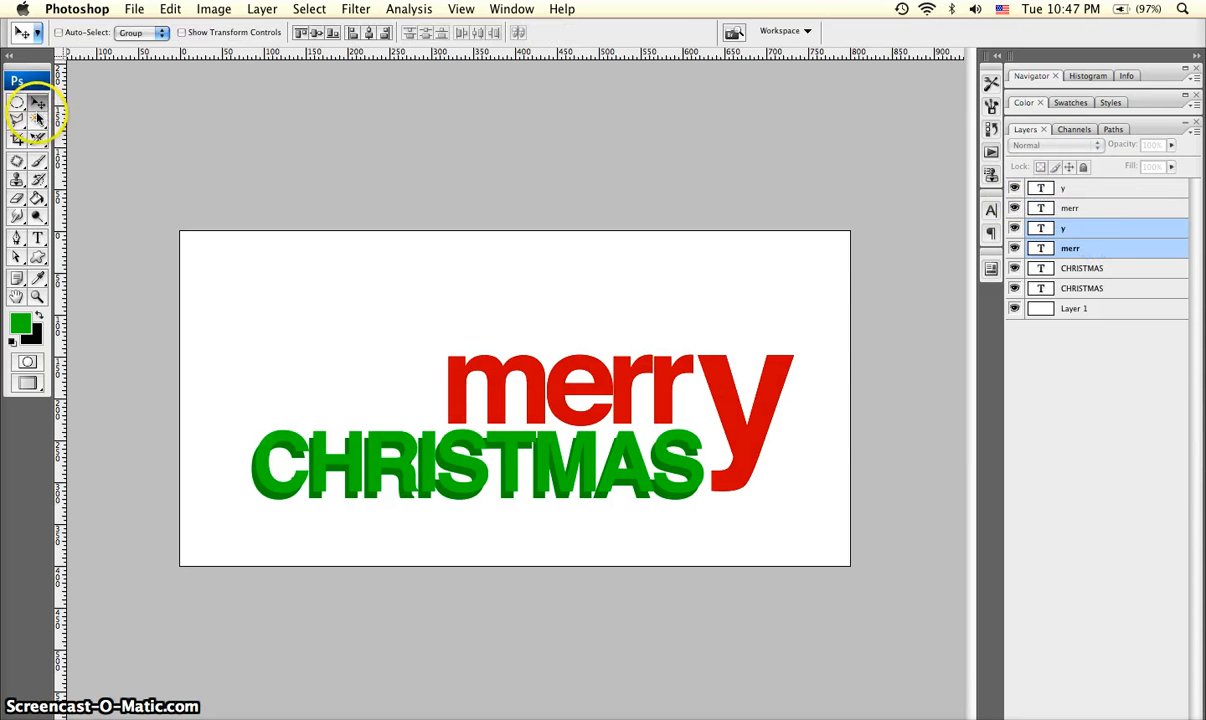
{"action": "key", "text": "Left"}
{"action": "key", "text": "Down"}
{"action": "key", "text": "Left"}
{"action": "key", "text": "Down"}
{"action": "key", "text": "Left"}
{"action": "key", "text": "Down"}
{"action": "key", "text": "Left"}
{"action": "key", "text": "Down"}
{"action": "key", "text": "Left"}
{"action": "key", "text": "Down"}
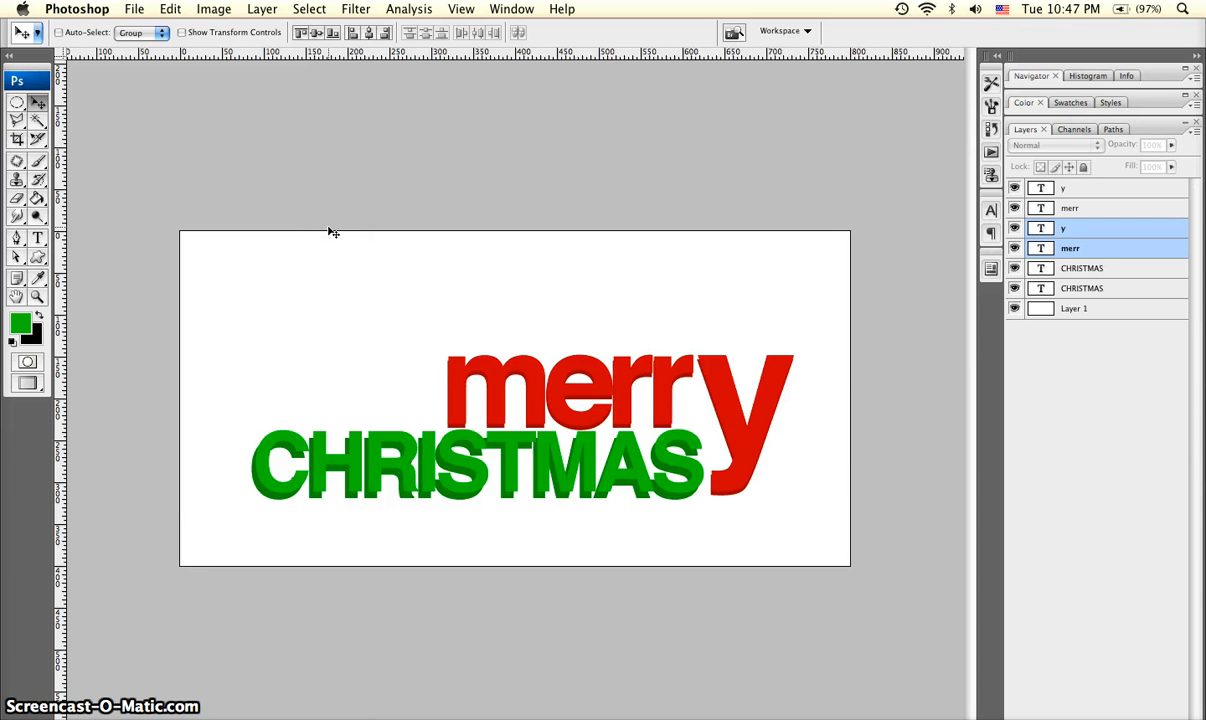
{"action": "key", "text": "Left"}
{"action": "key", "text": "Down"}
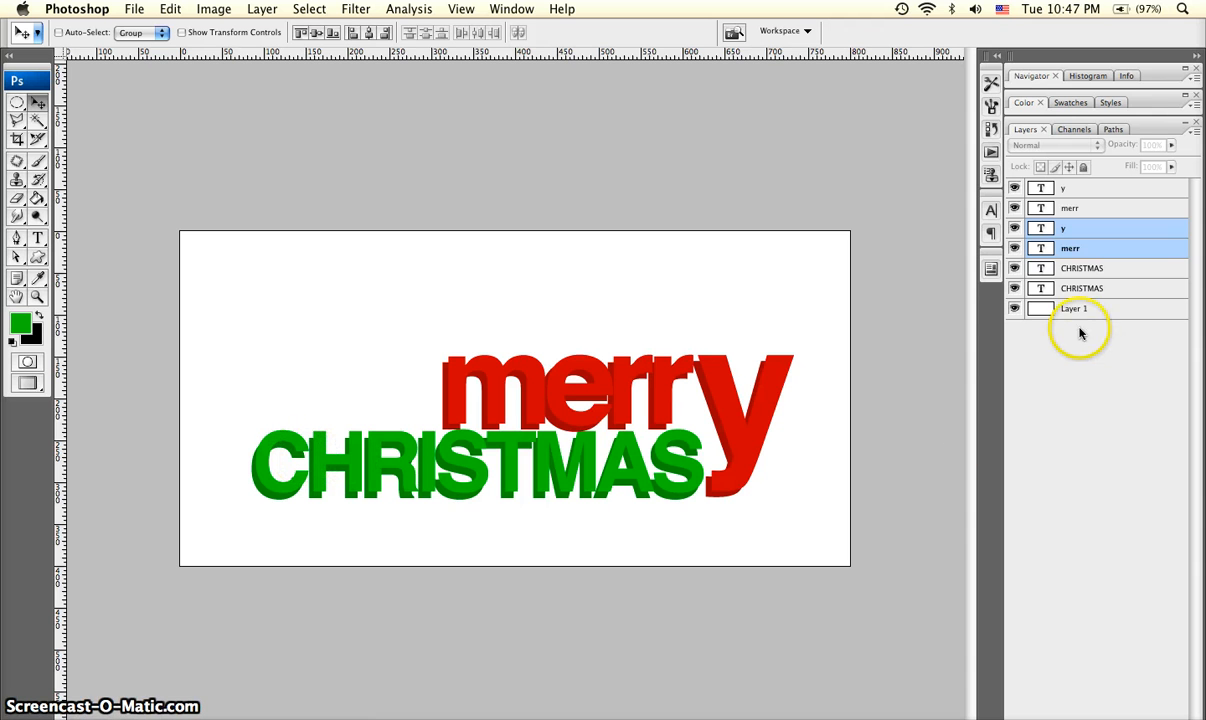
Step: Set the Polygonal Lasso to add to the selection and create a layer named inBetween directly above the dark green CHRISTMAS layer
{"action": "left_click", "coordinate": [1085, 289]}
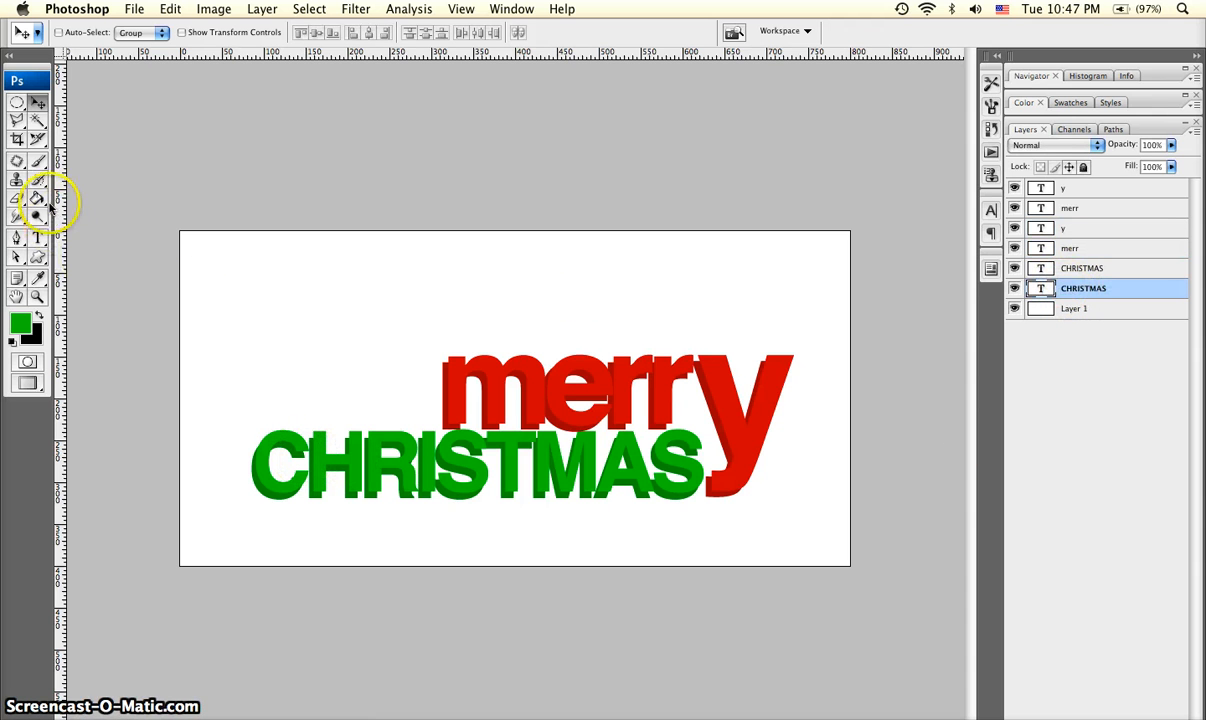
{"action": "left_click", "coordinate": [17, 123]}
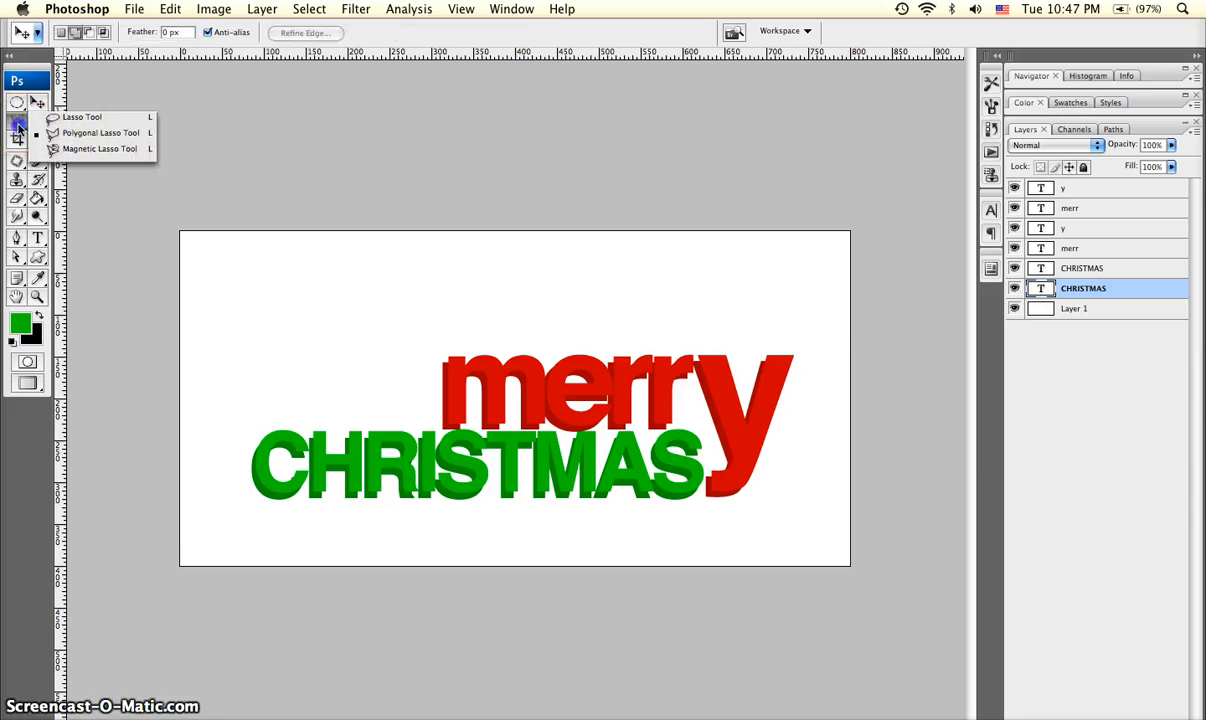
{"action": "left_click", "coordinate": [97, 133]}
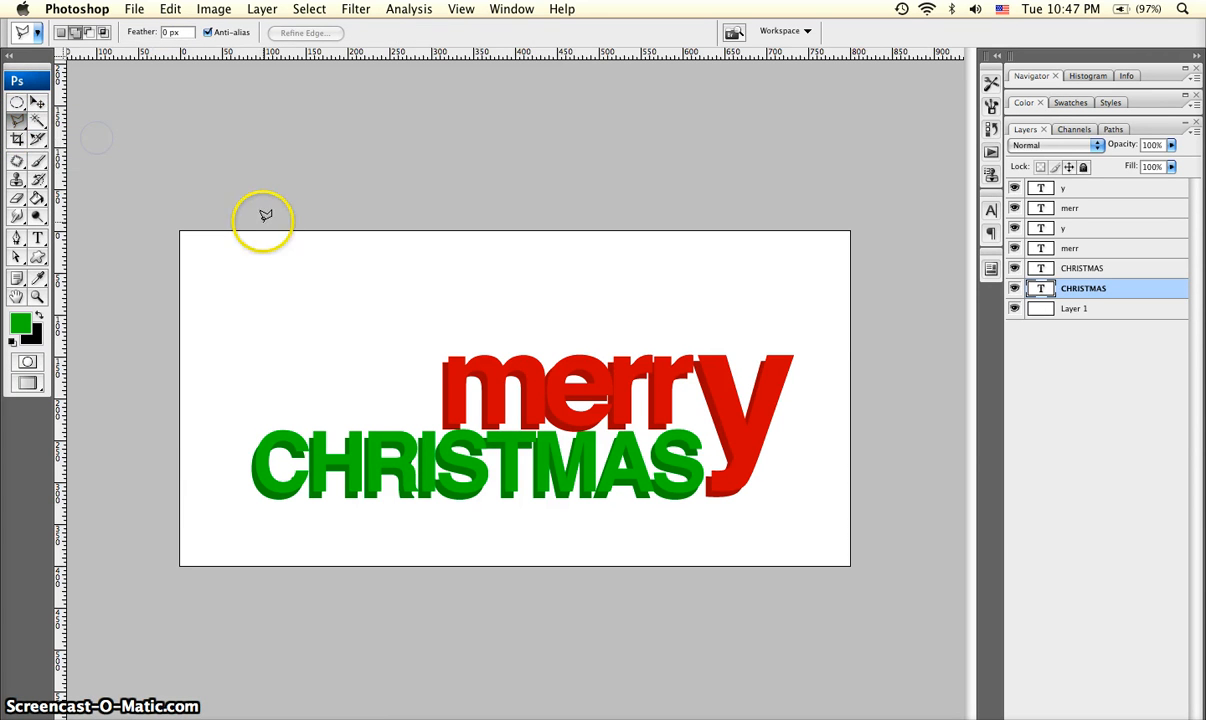
{"action": "key", "text": "z"}
{"action": "left_click_drag", "start_coordinate": [213, 405], "coordinate": [457, 543]}
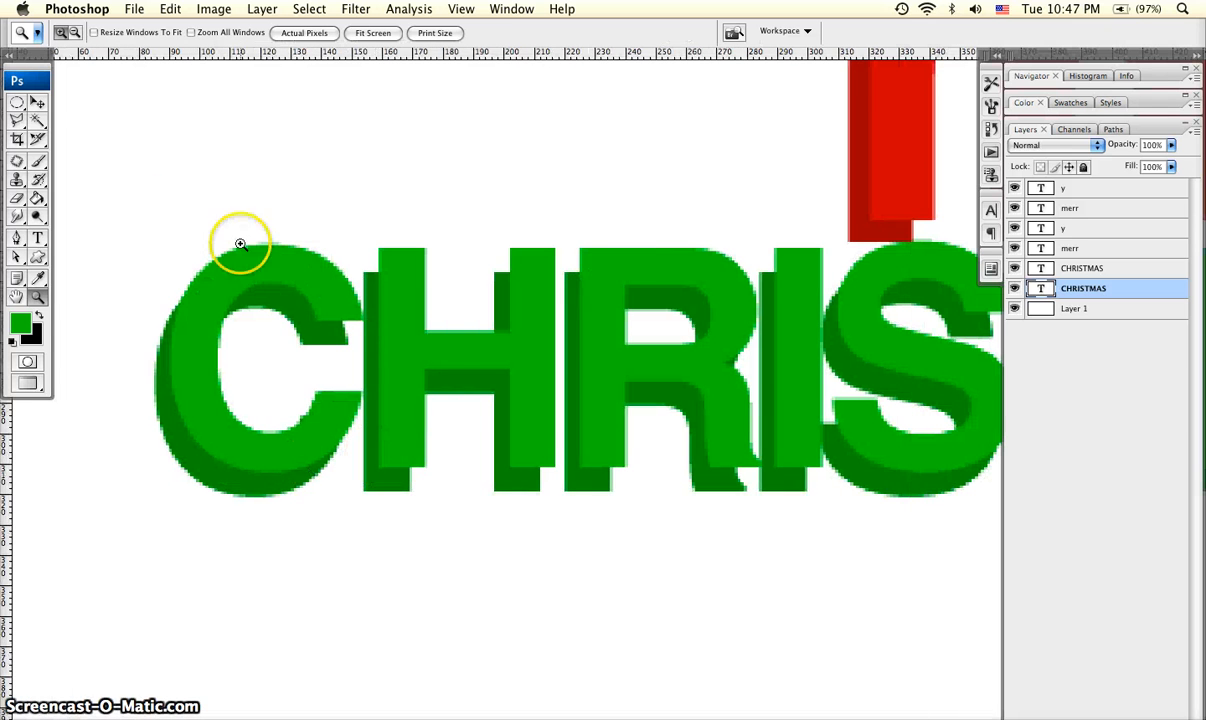
{"action": "left_click_drag", "start_coordinate": [572, 574], "coordinate": [572, 574]}
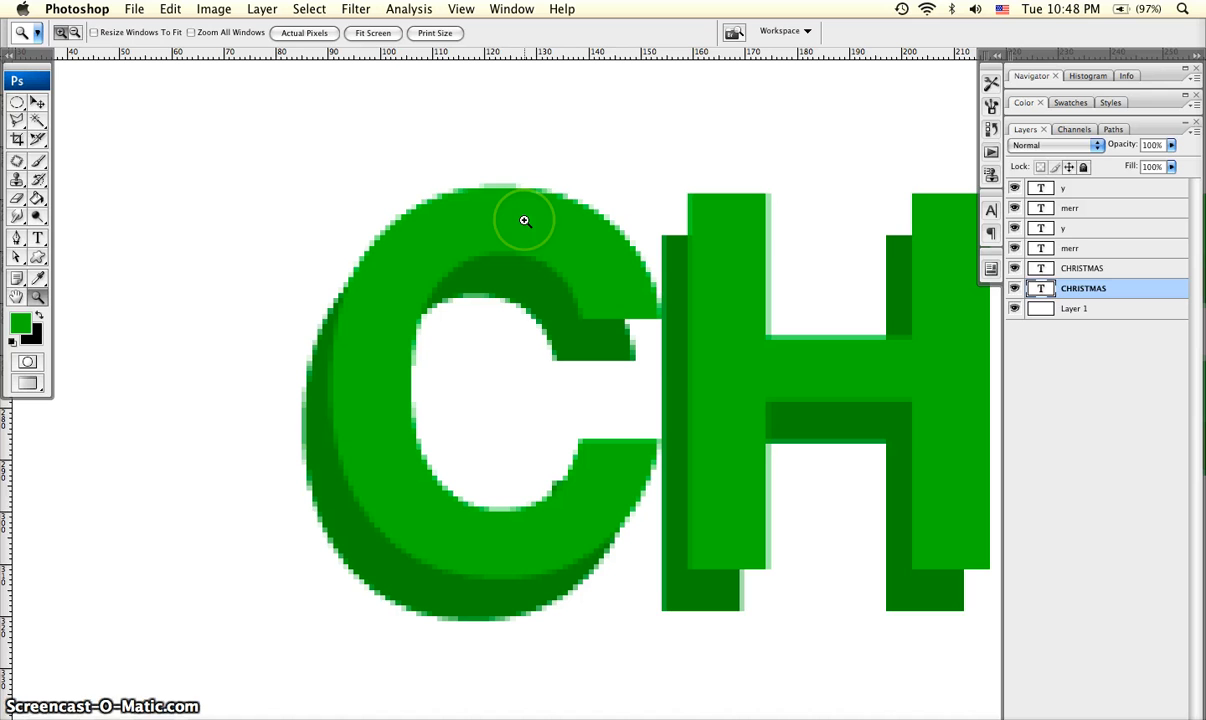
{"action": "left_click", "coordinate": [16, 120]}
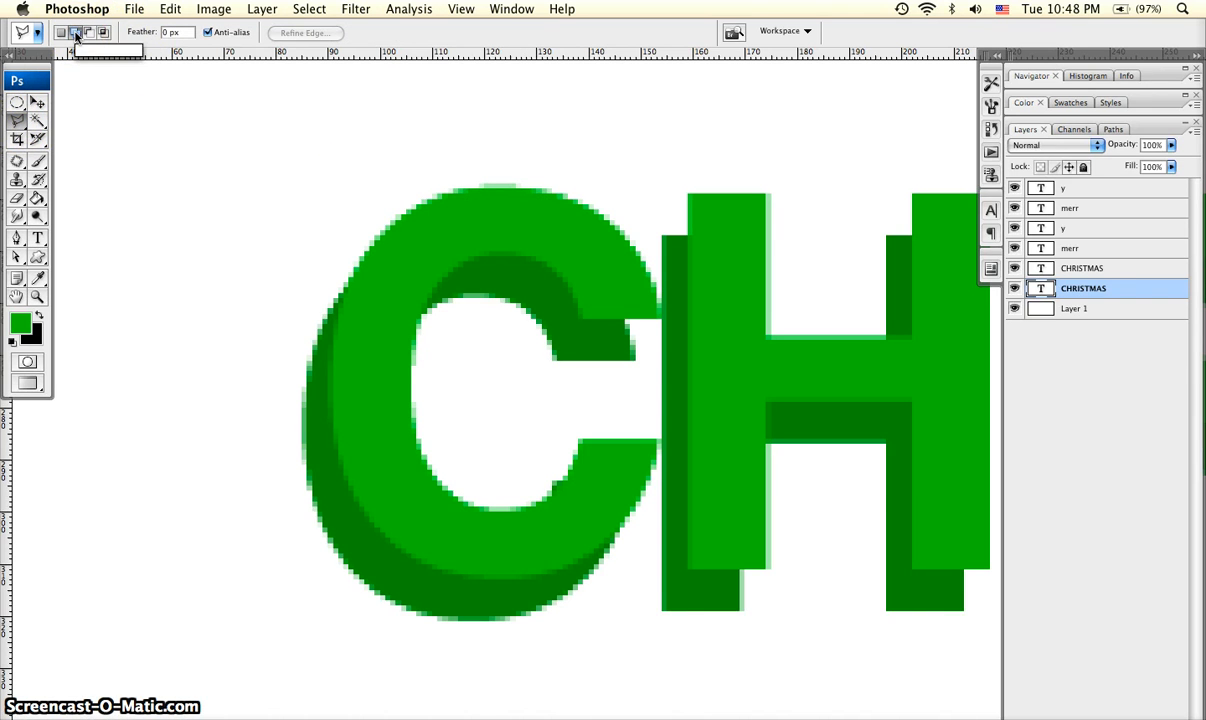
{"action": "left_click", "coordinate": [77, 34]}
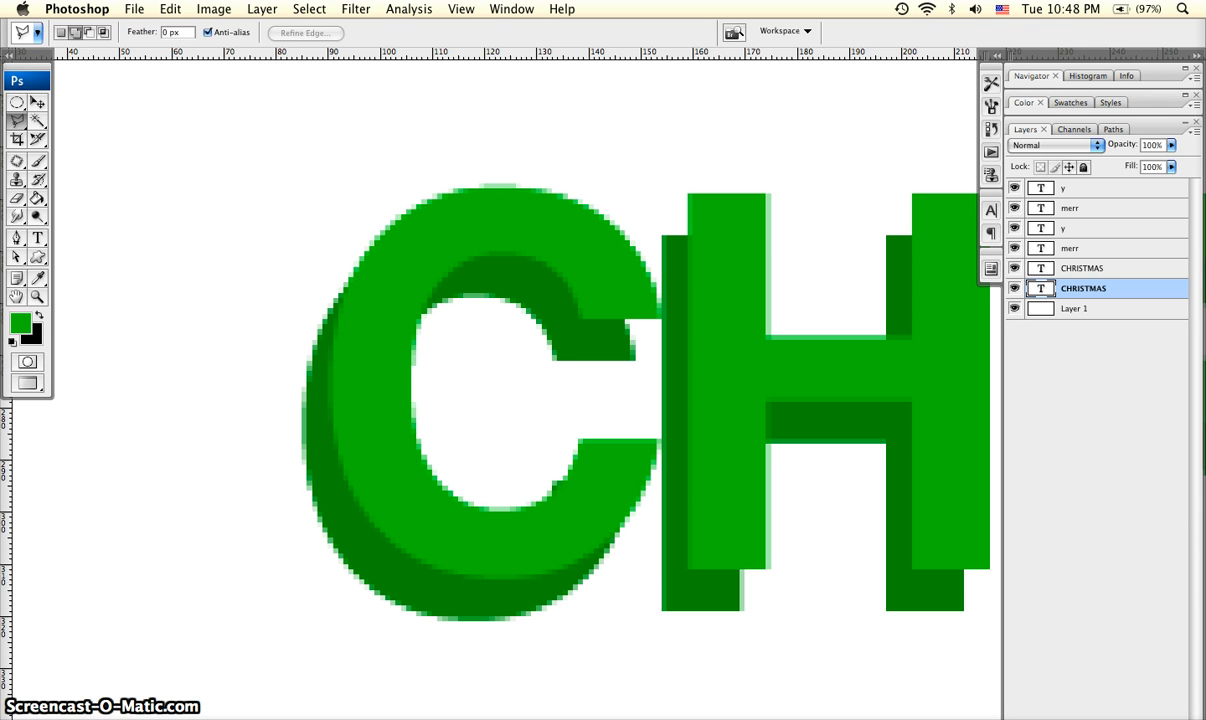
{"action": "left_click", "coordinate": [1174, 717]}
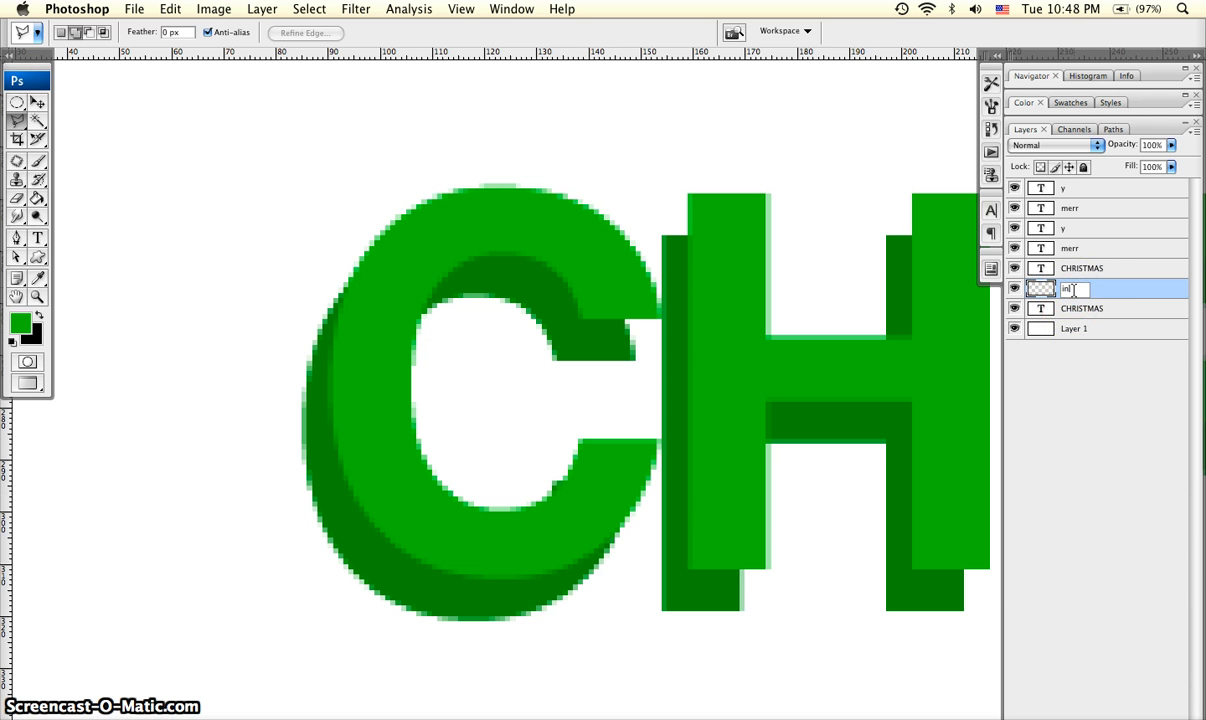
{"action": "key", "text": "Return"}
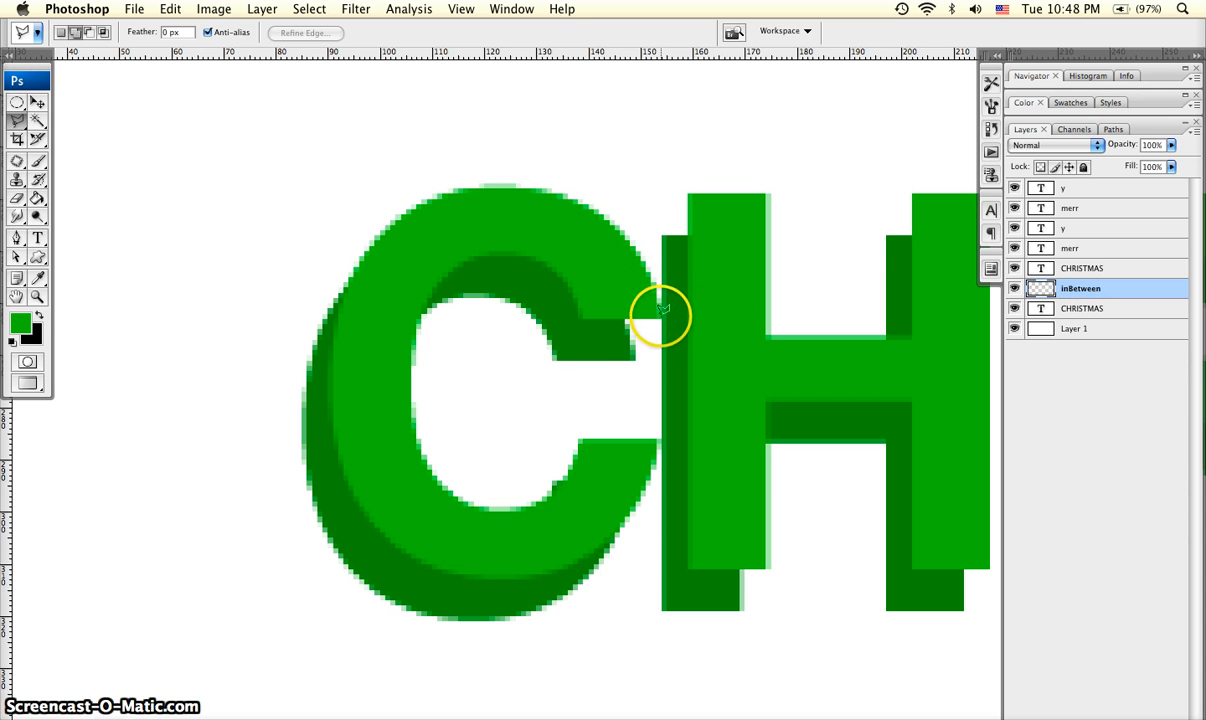
Step: Select the triangular gaps between the bright and dark green at the C's upper tip and the H's two top corners
{"action": "left_click", "coordinate": [631, 352]}
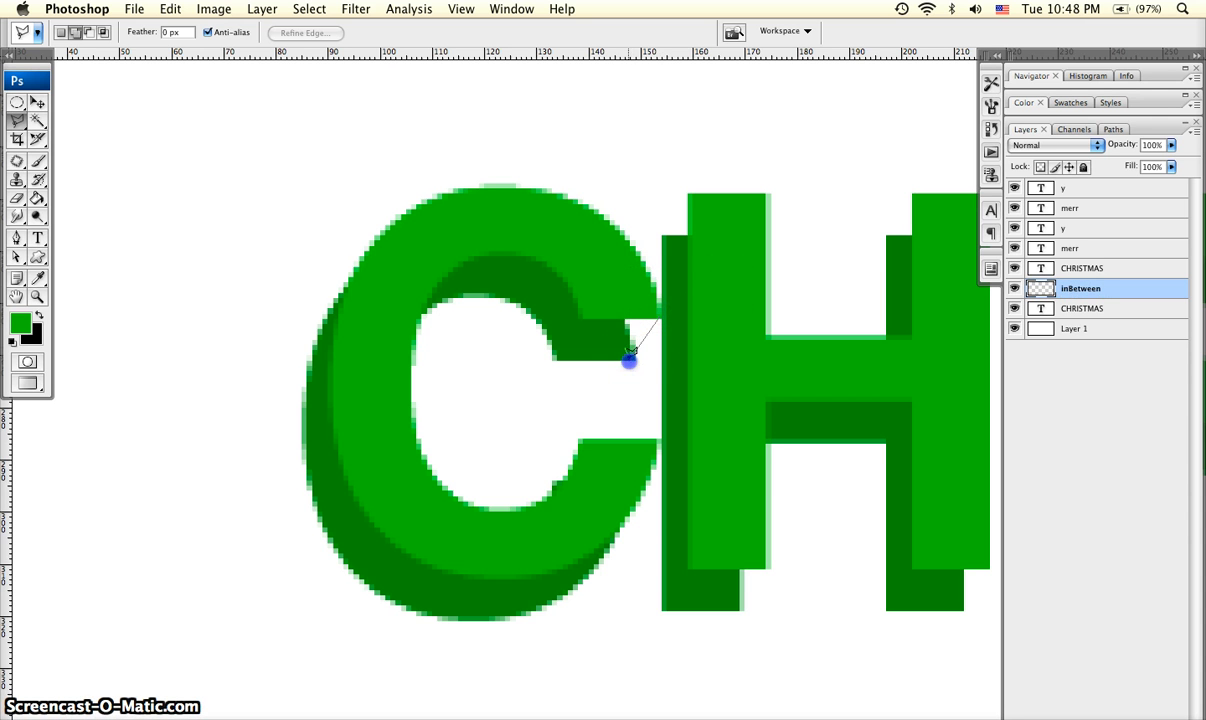
{"action": "left_click", "coordinate": [657, 318]}
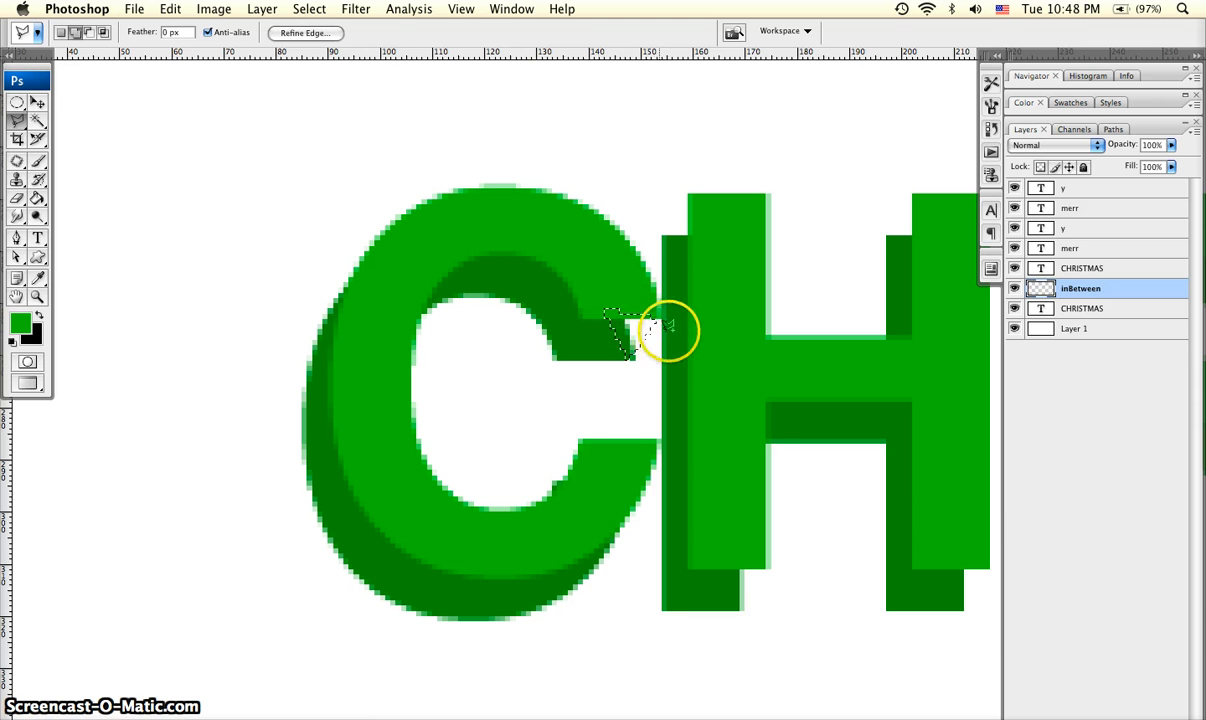
{"action": "left_click_drag", "start_coordinate": [620, 340], "coordinate": [361, 360]}
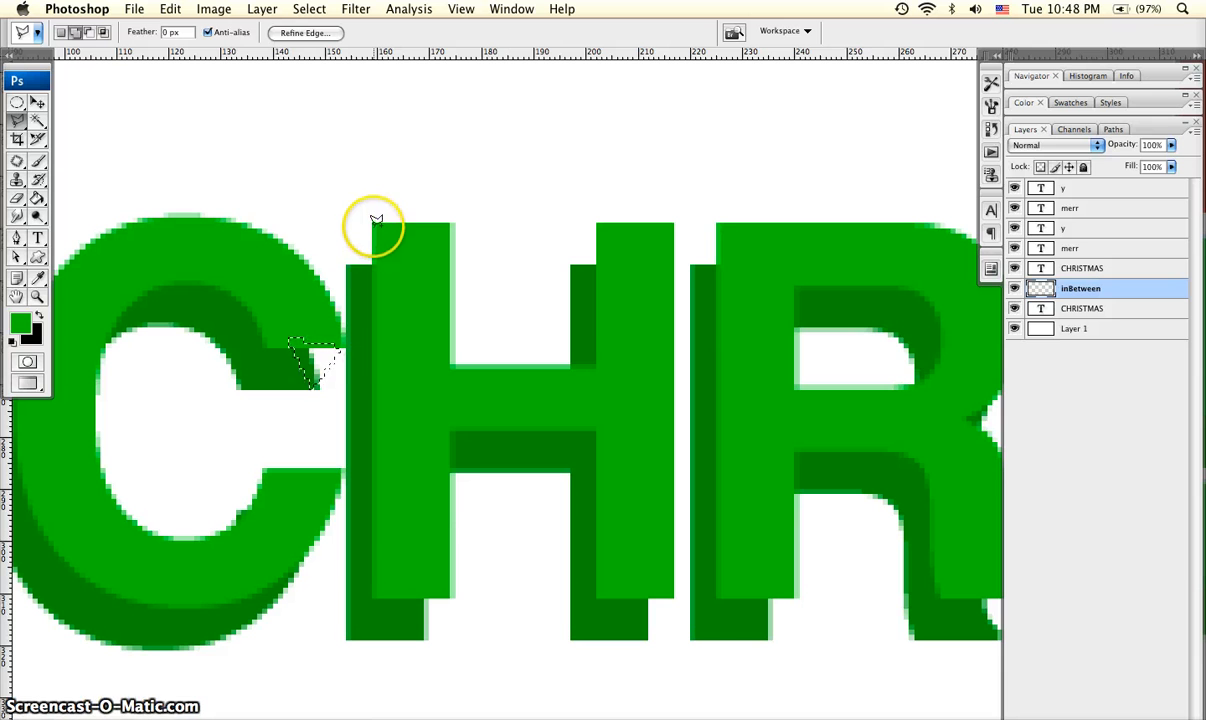
{"action": "left_click", "coordinate": [352, 259]}
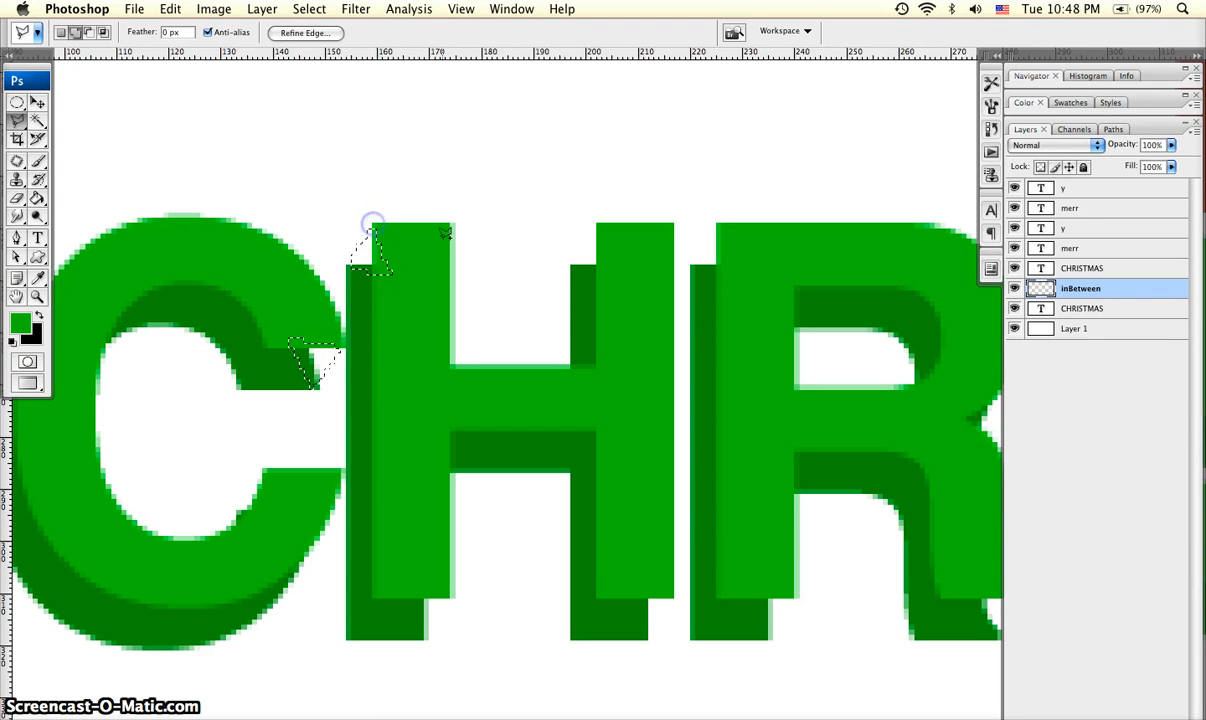
{"action": "left_click", "coordinate": [597, 219]}
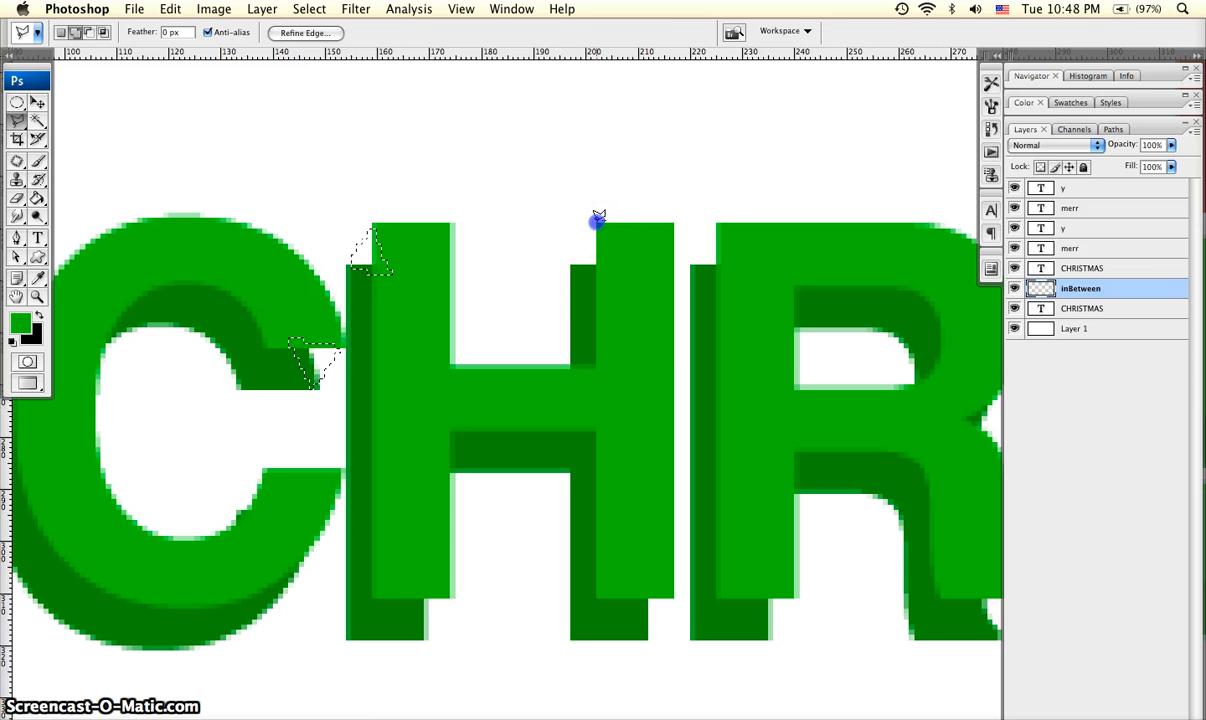
{"action": "left_click", "coordinate": [568, 262]}
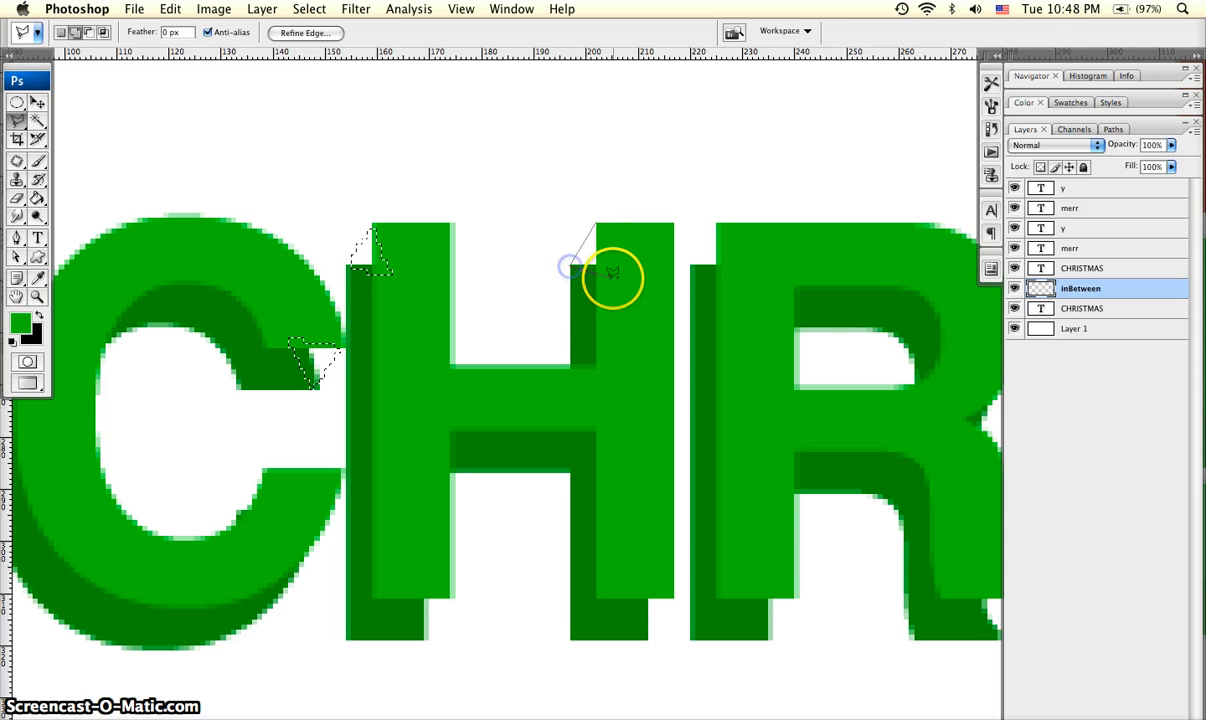
{"action": "left_click", "coordinate": [597, 218]}
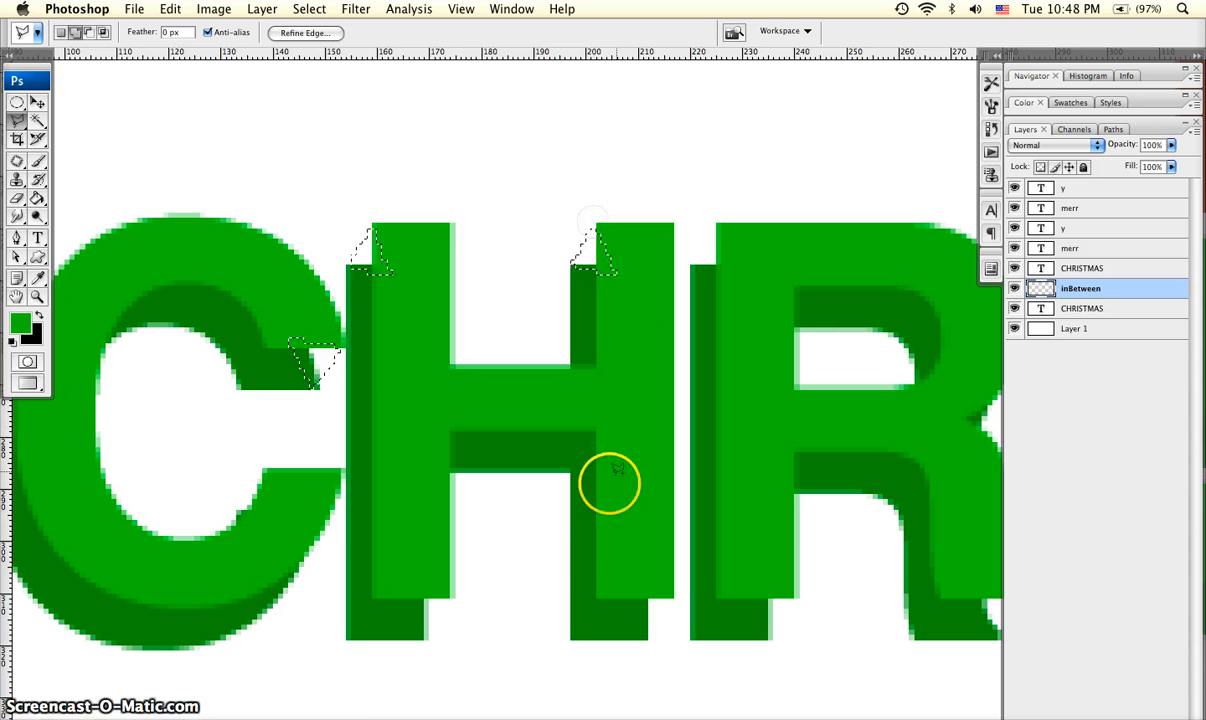
Step: Add the triangular gaps at the lower ends of the H's two stems to the selection
{"action": "left_click", "coordinate": [450, 598]}
{"action": "left_click", "coordinate": [423, 638]}
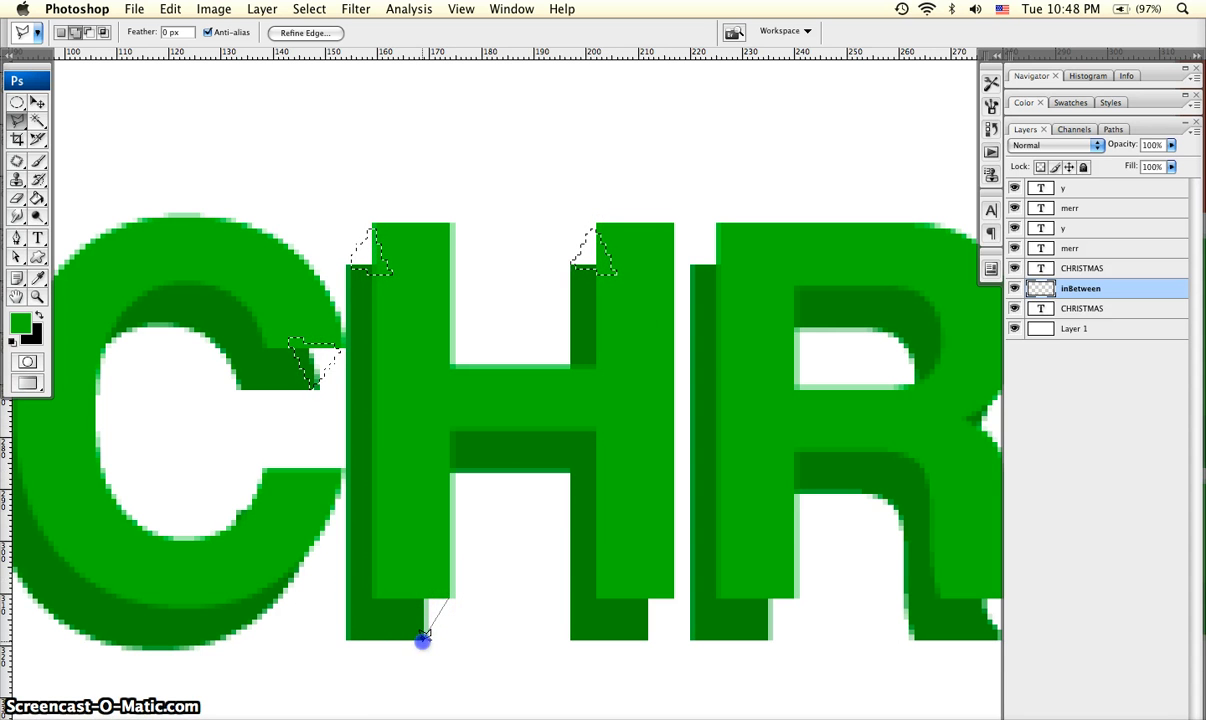
{"action": "left_click", "coordinate": [449, 592]}
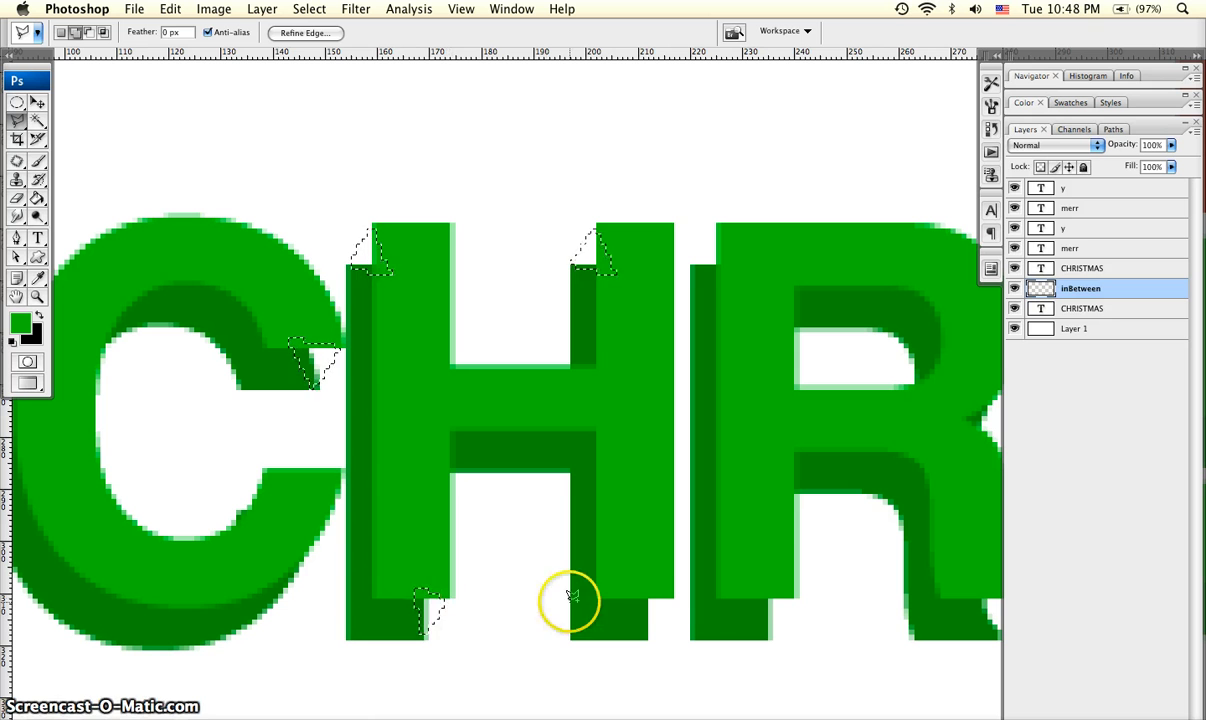
{"action": "left_click", "coordinate": [673, 598]}
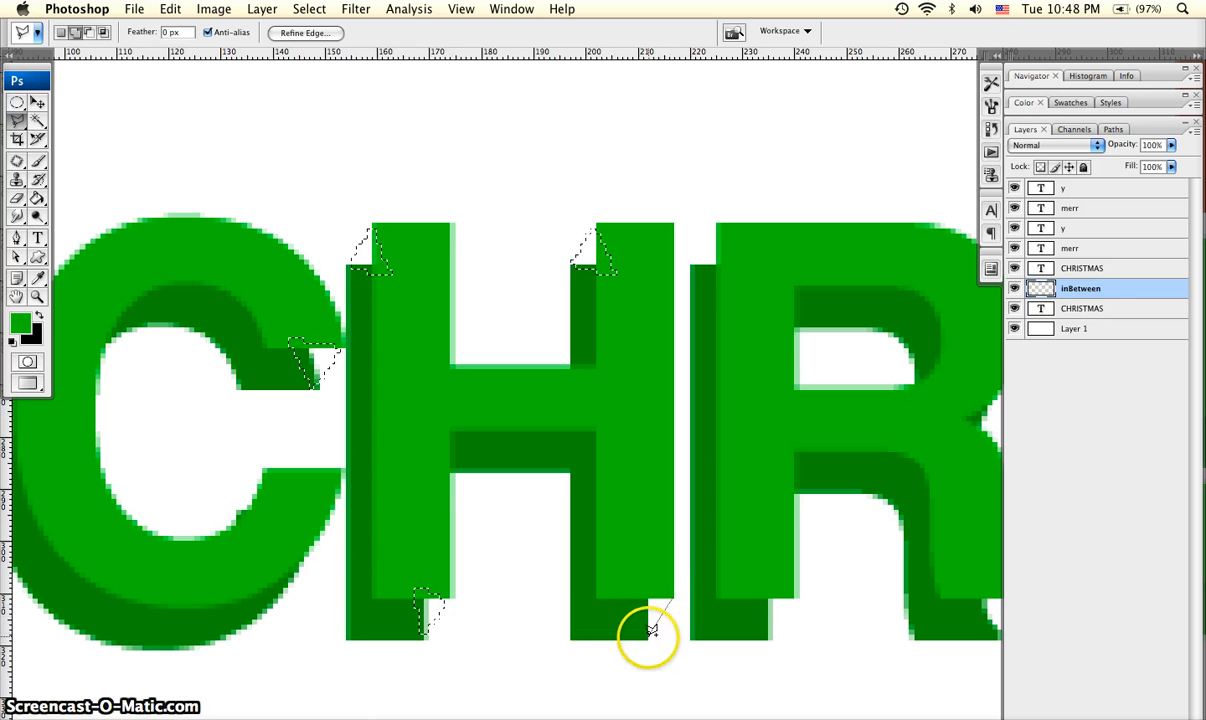
{"action": "left_click", "coordinate": [651, 636]}
{"action": "left_click", "coordinate": [641, 592]}
{"action": "left_click", "coordinate": [672, 590]}
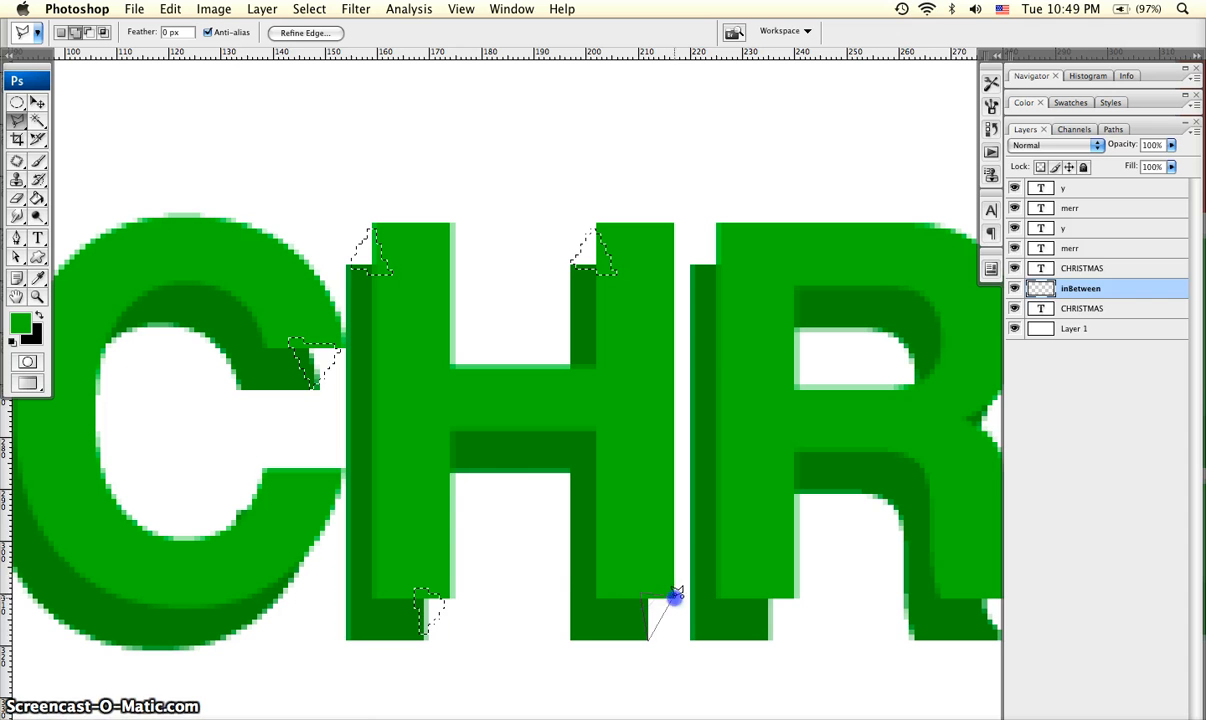
{"action": "scroll", "coordinate": [325, 475], "scroll_direction": "left", "scroll_amount": 3}
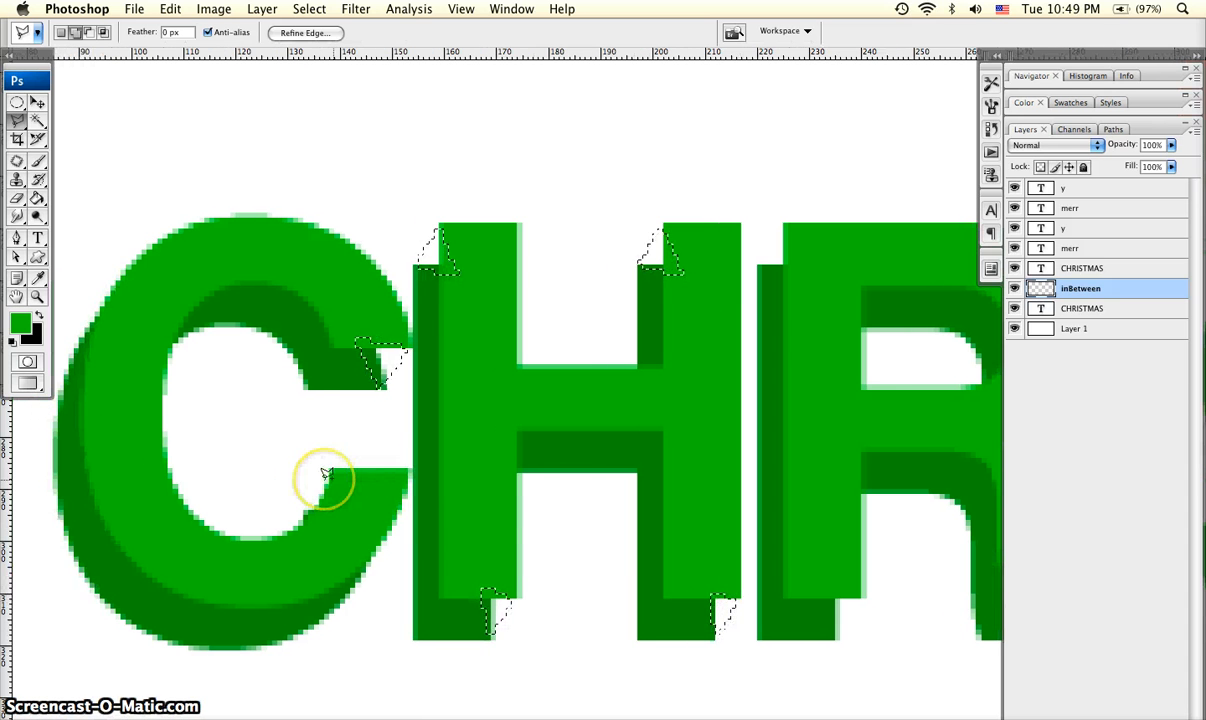
Step: Sample the dark green edge color and fill the selected gaps on the inBetween layer with the Paint Bucket
{"action": "left_click", "coordinate": [38, 279]}
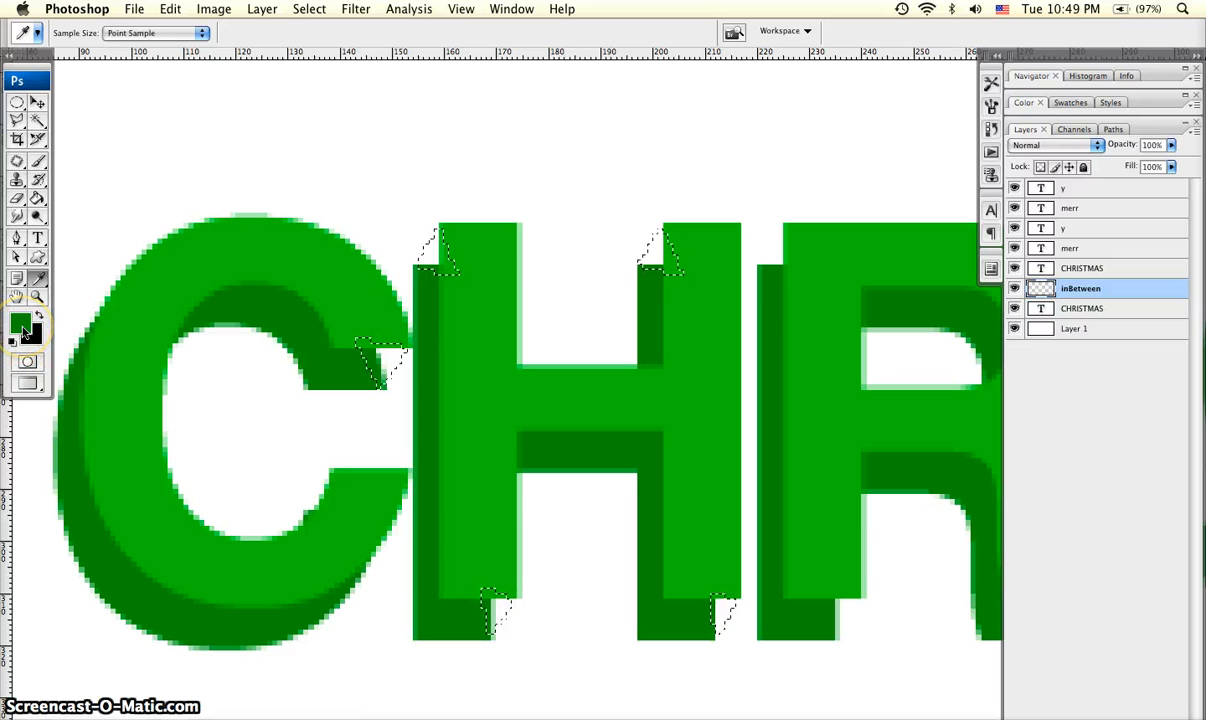
{"action": "left_click", "coordinate": [37, 198]}
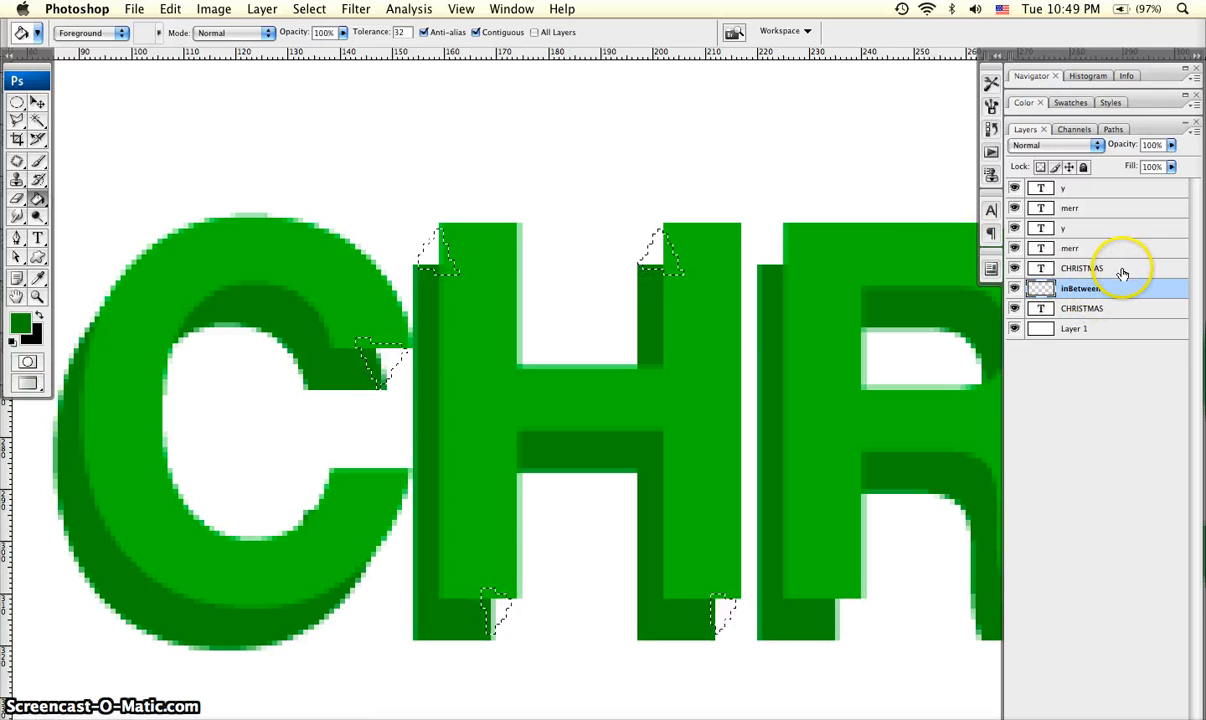
{"action": "left_click", "coordinate": [378, 347]}
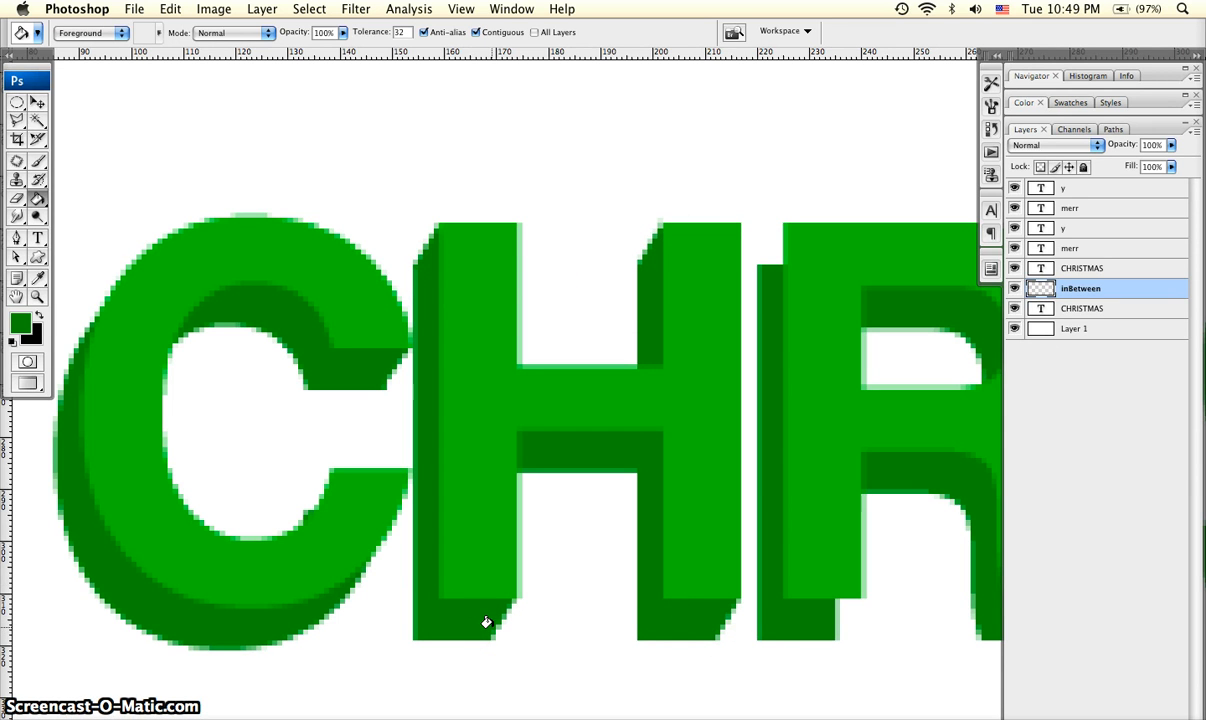
{"action": "scroll", "coordinate": [488, 623], "scroll_direction": "down", "scroll_amount": 6}
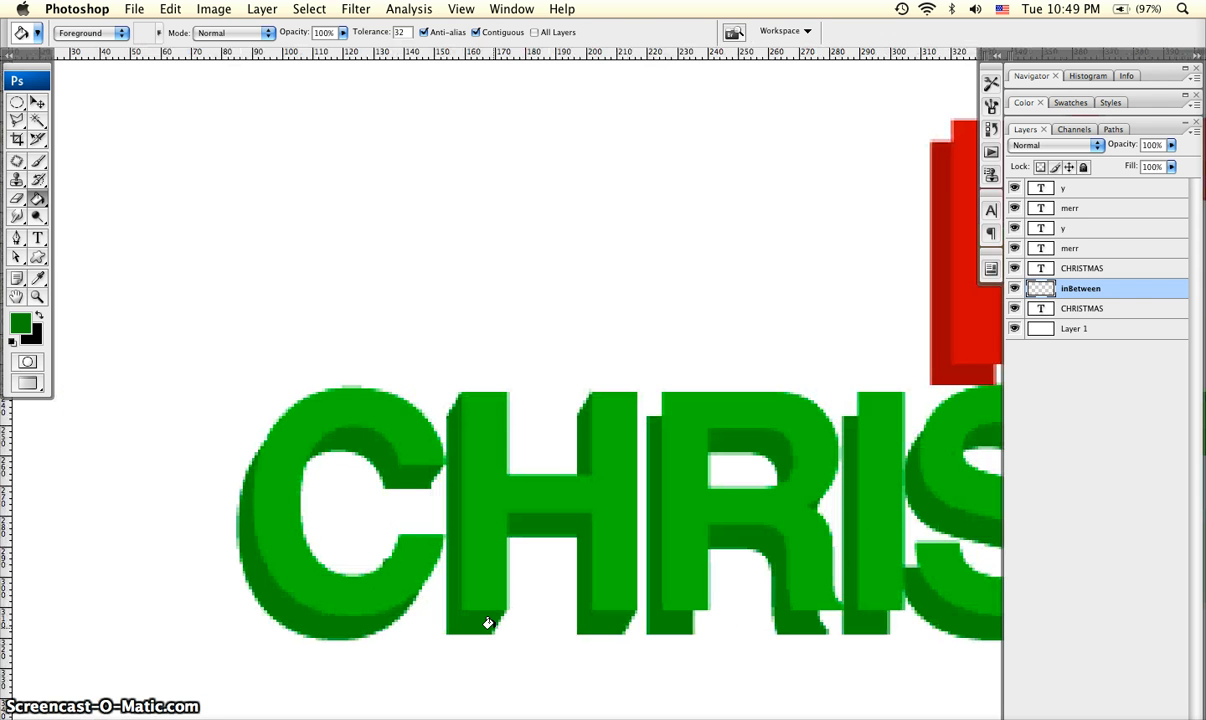
{"action": "scroll", "coordinate": [602, 614], "scroll_direction": "right", "scroll_amount": 5}
{"action": "scroll", "coordinate": [602, 614], "scroll_direction": "up", "scroll_amount": 2}
{"action": "scroll", "coordinate": [602, 614], "scroll_direction": "right", "scroll_amount": 4}
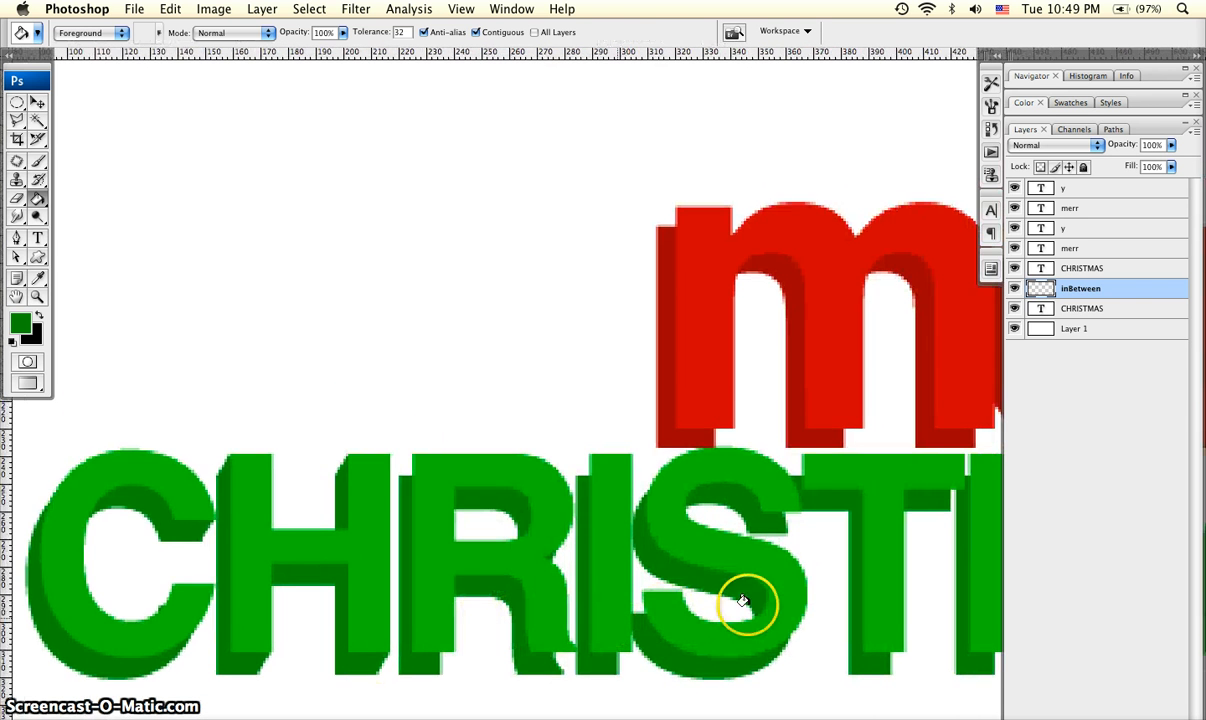
{"action": "scroll", "coordinate": [691, 463], "scroll_direction": "right", "scroll_amount": 10}
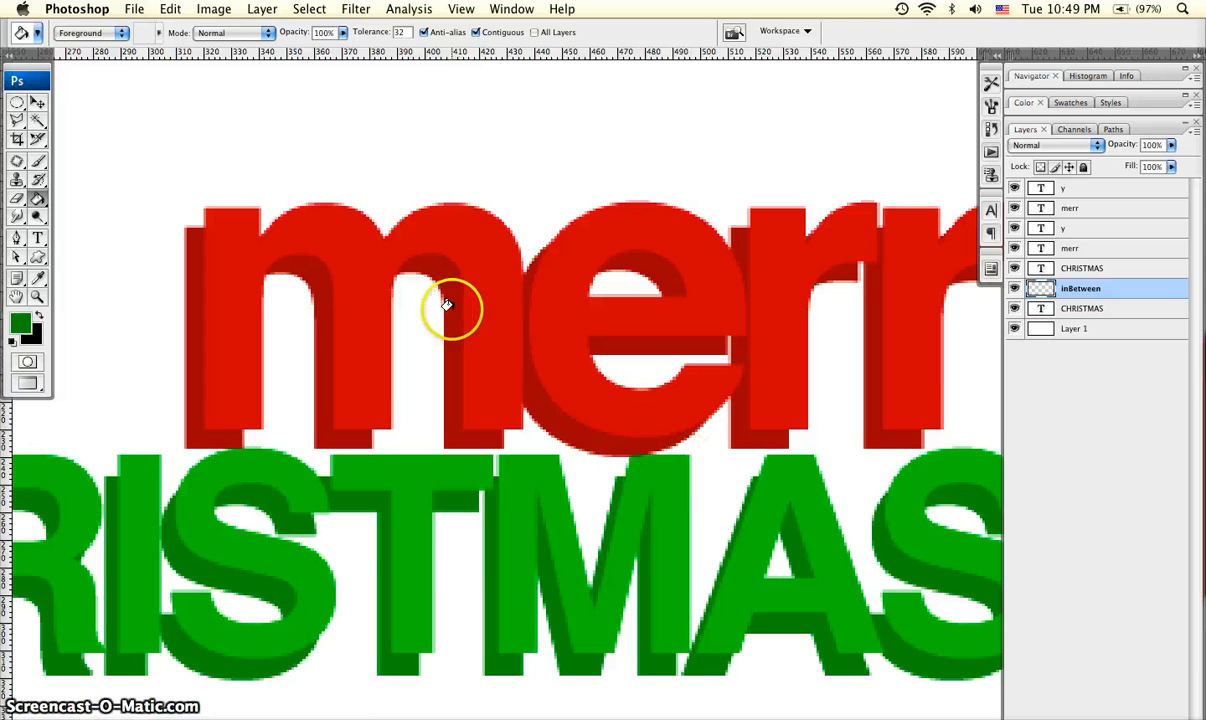
{"action": "scroll", "coordinate": [450, 305], "scroll_direction": "right", "scroll_amount": 8}
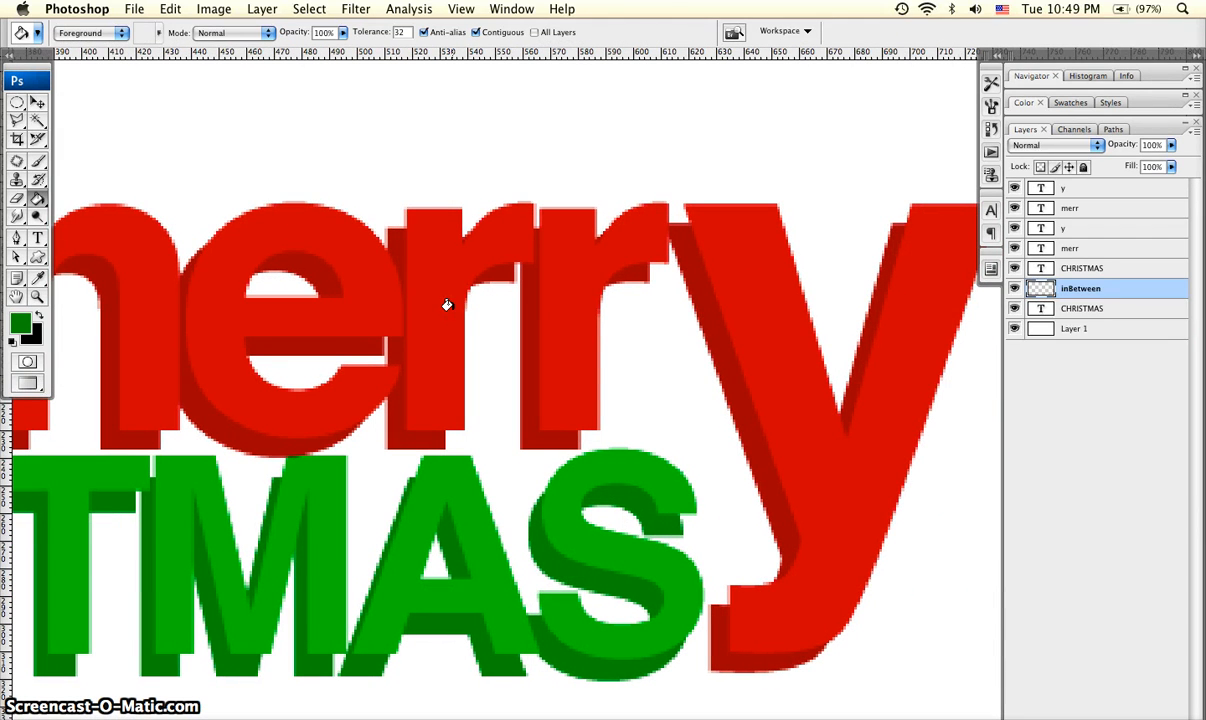
Step: Switch to the minimized Merry Christmas_3dText.psd in full-screen view and add a new layer above its text group
{"action": "key", "text": "f"}
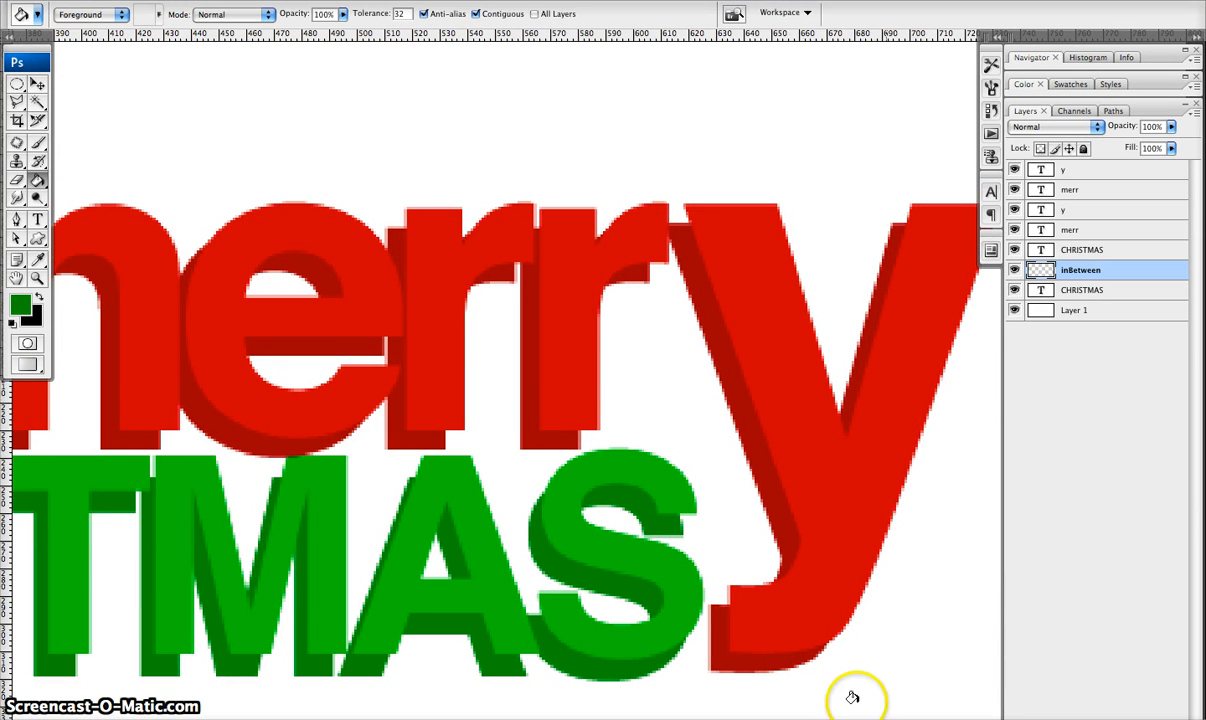
{"action": "key", "text": "f"}
{"action": "left_click", "coordinate": [765, 552]}
{"action": "key", "text": "super+z"}
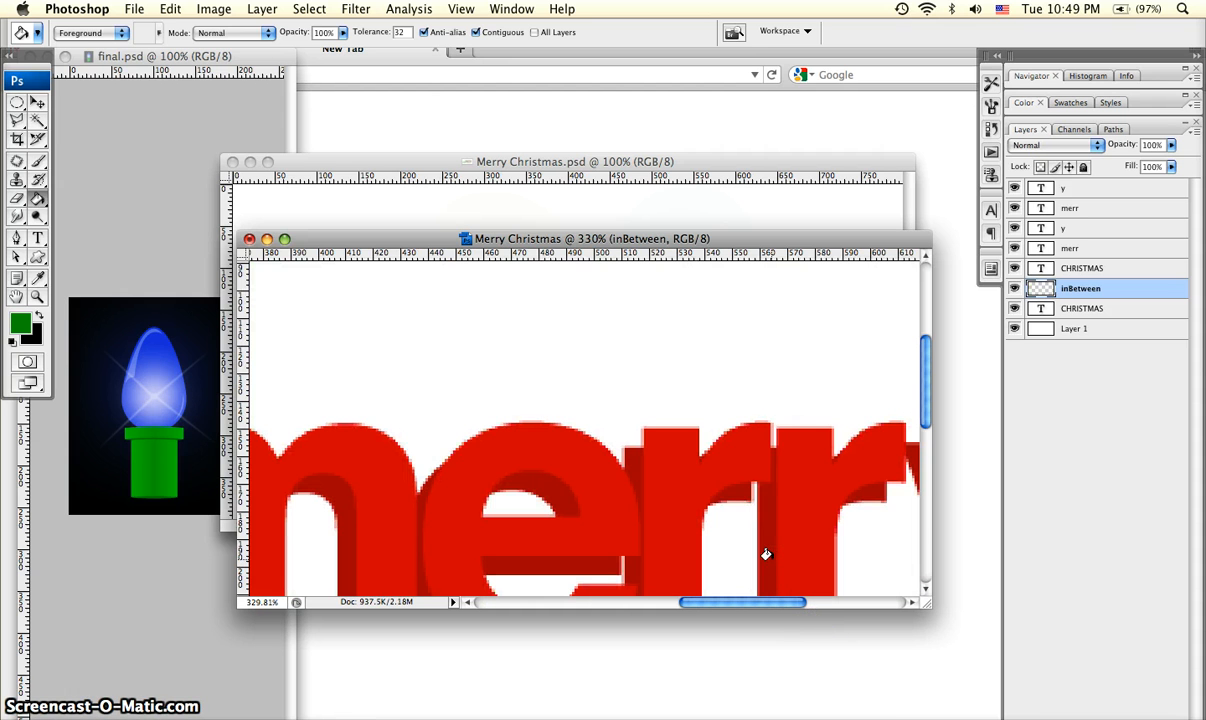
{"action": "key", "text": "v"}
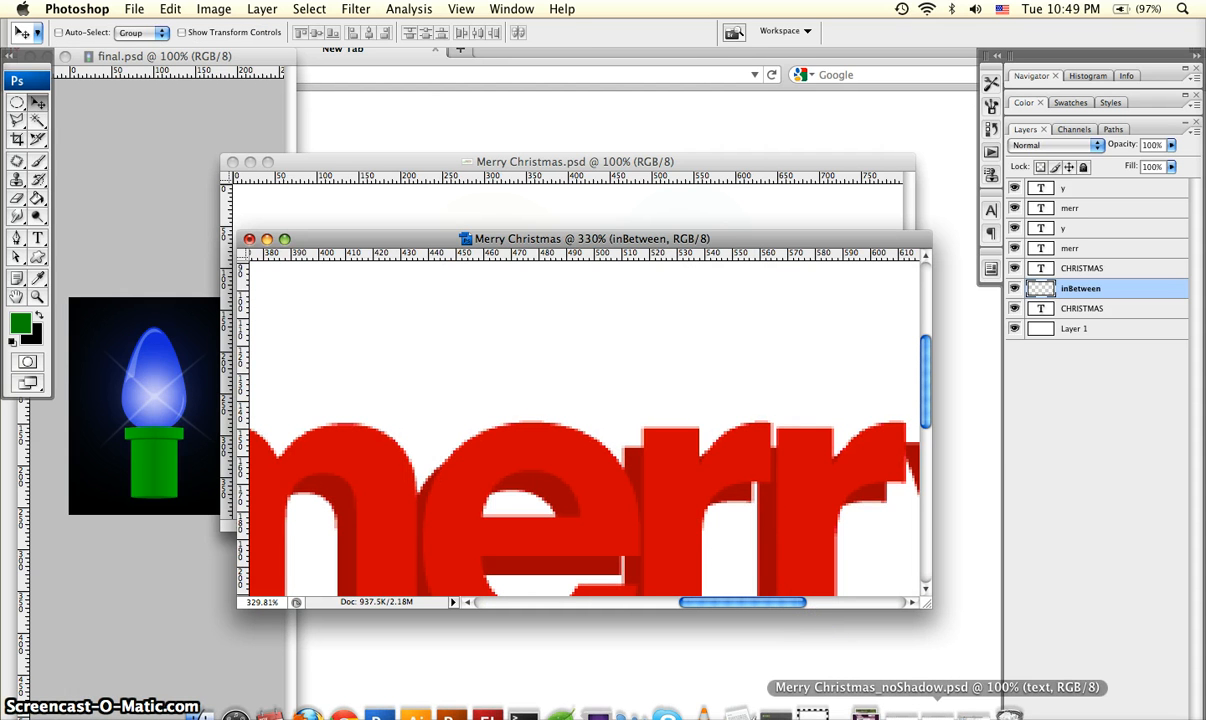
{"action": "left_click", "coordinate": [900, 712]}
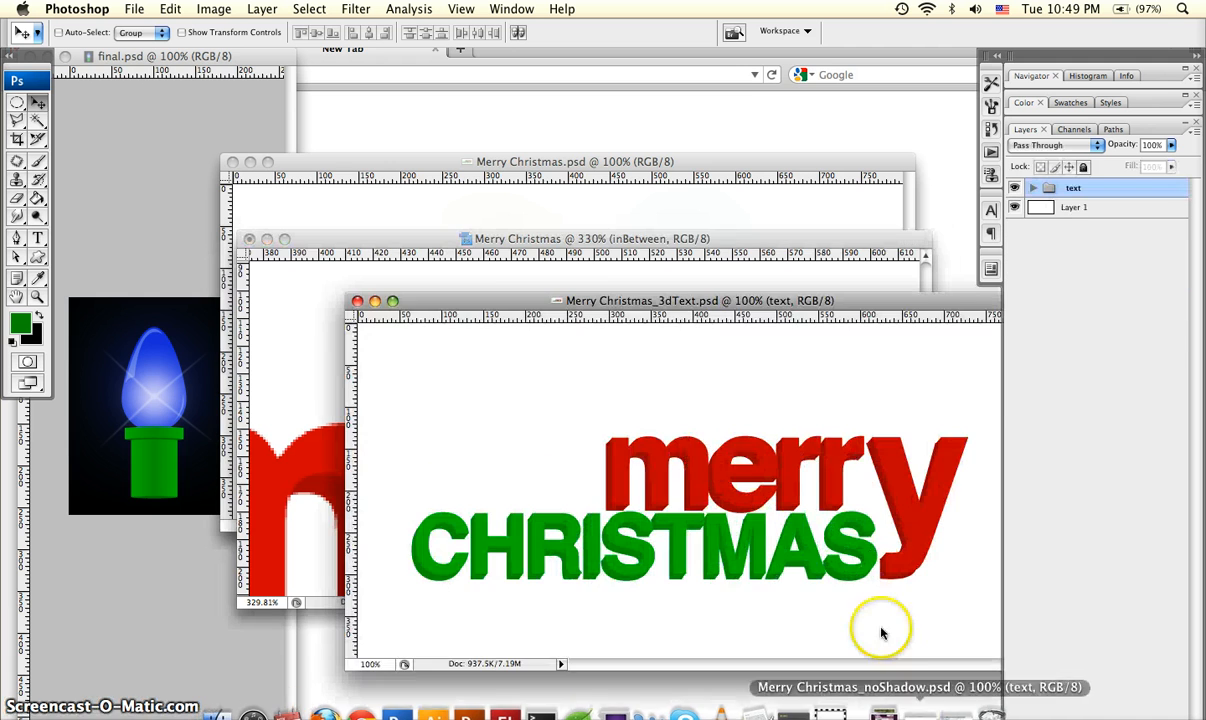
{"action": "left_click_drag", "start_coordinate": [600, 280], "coordinate": [392, 139]}
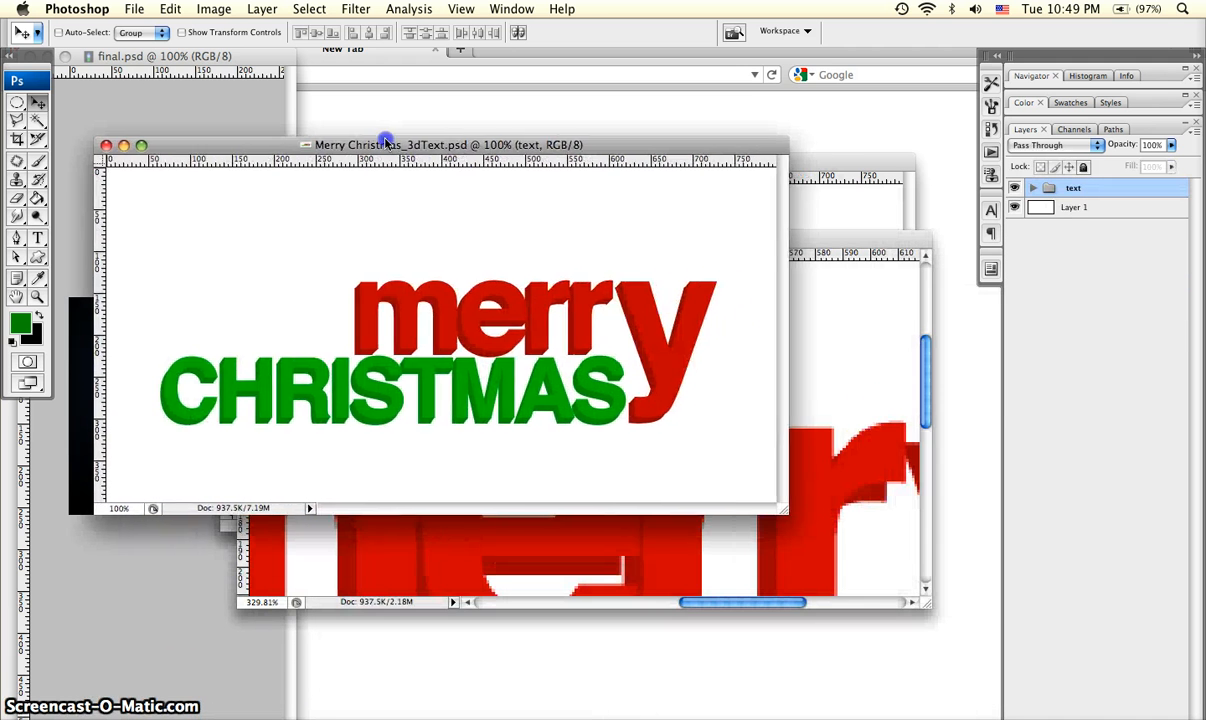
{"action": "key", "text": "f"}
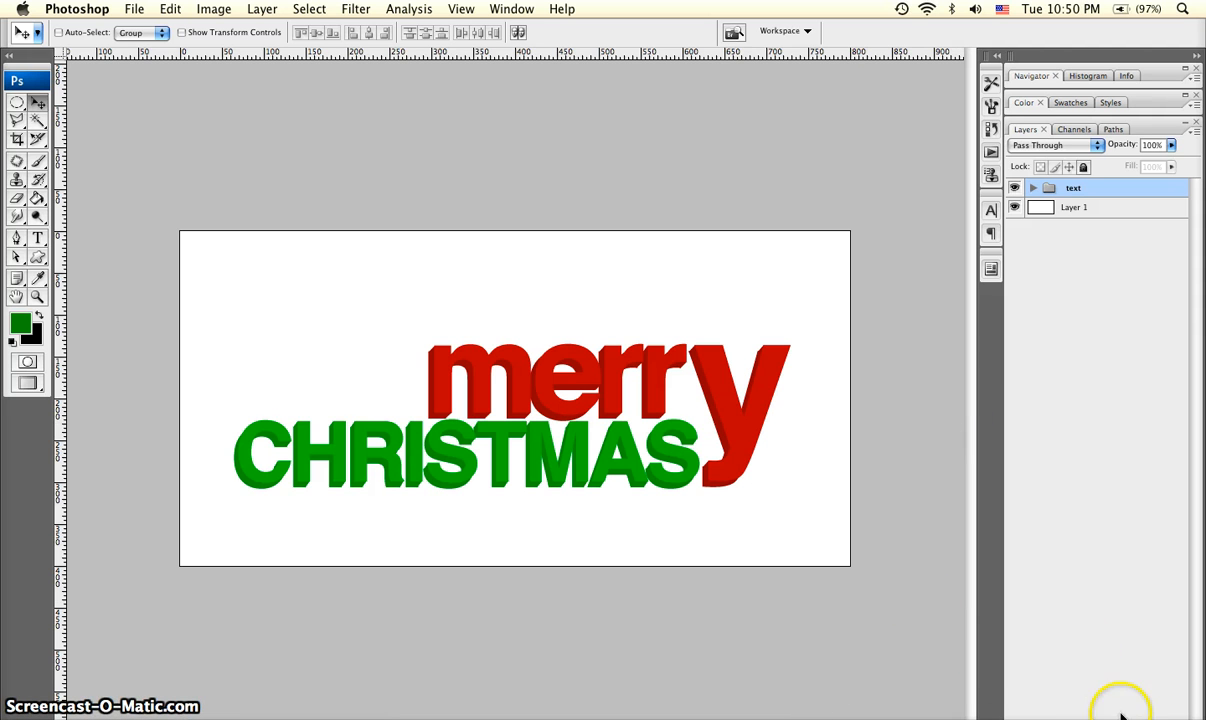
{"action": "left_click", "coordinate": [1158, 717]}
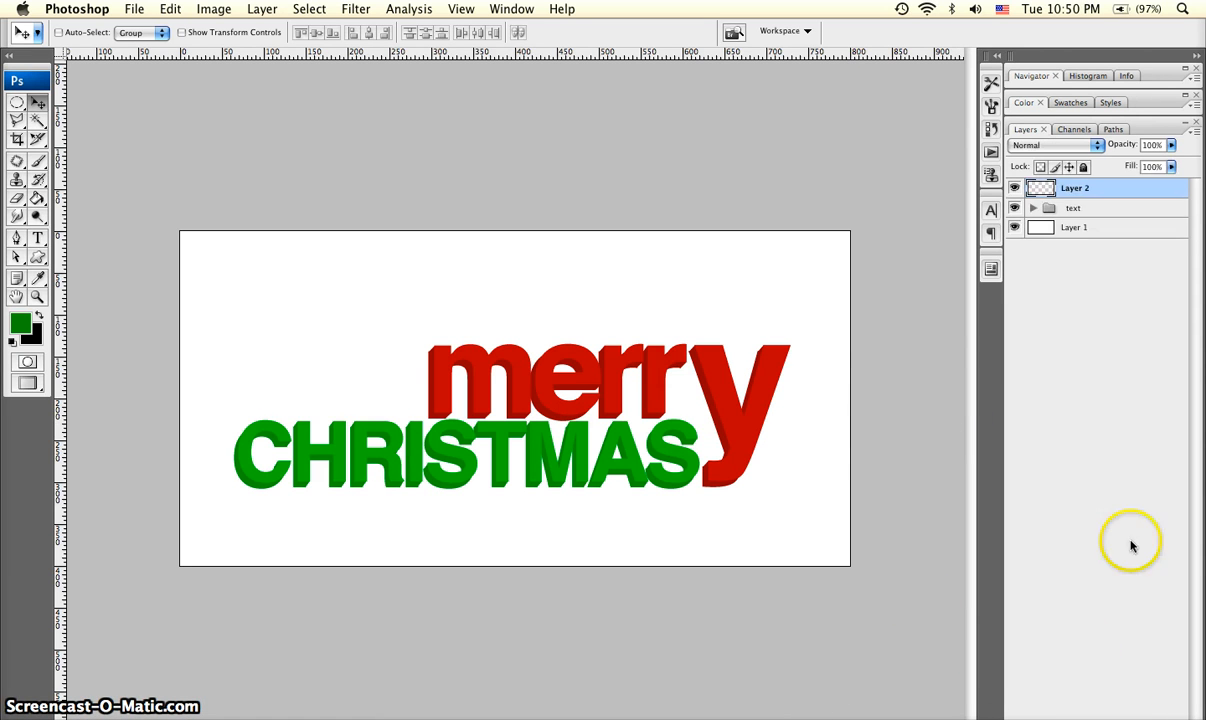
Step: Rename the new layer above the text group as string
{"action": "double_click", "coordinate": [1075, 188]}
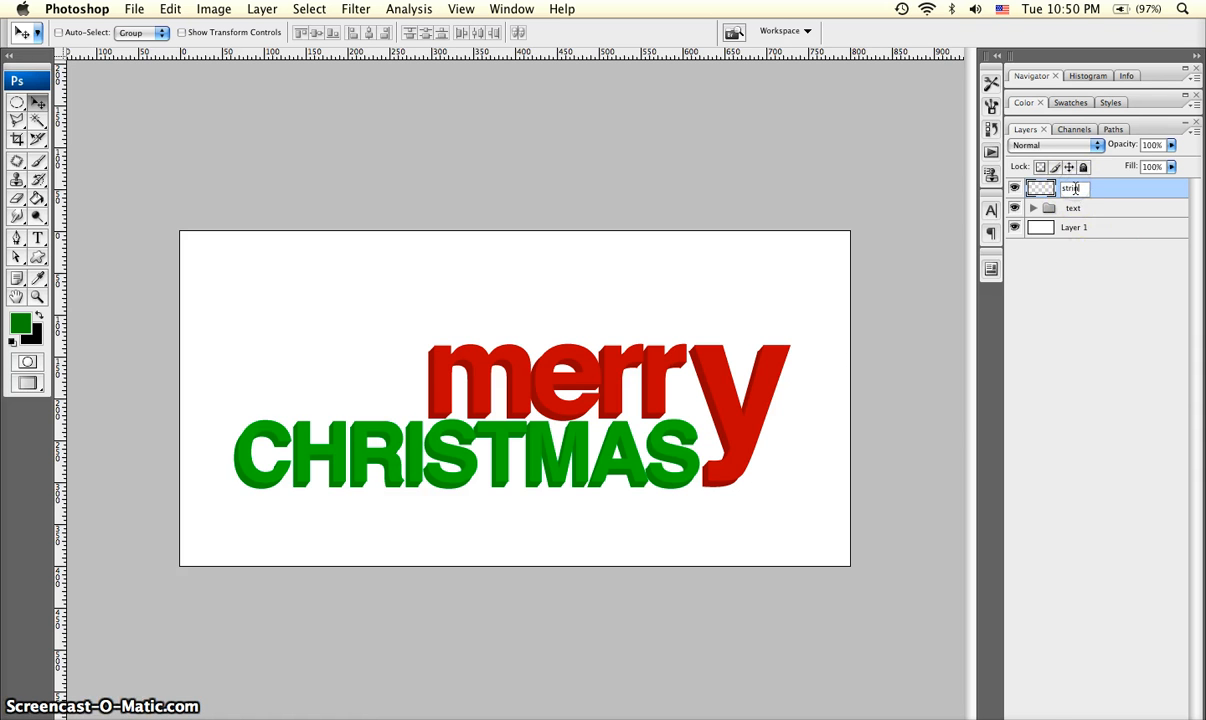
{"action": "type", "text": "string"}
{"action": "key", "text": "Return"}
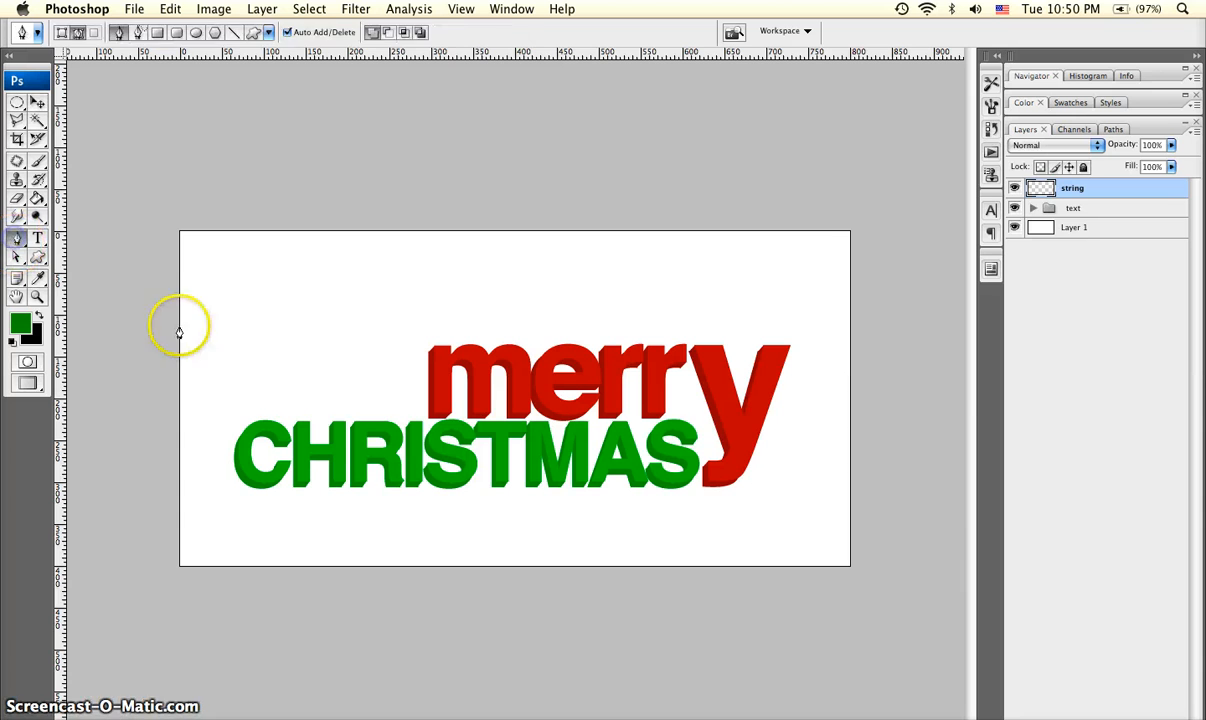
Step: Start a wavy Pen path at the C's lower edge, curving below the C, over the H, below the I and above the m
{"action": "key", "text": "z"}
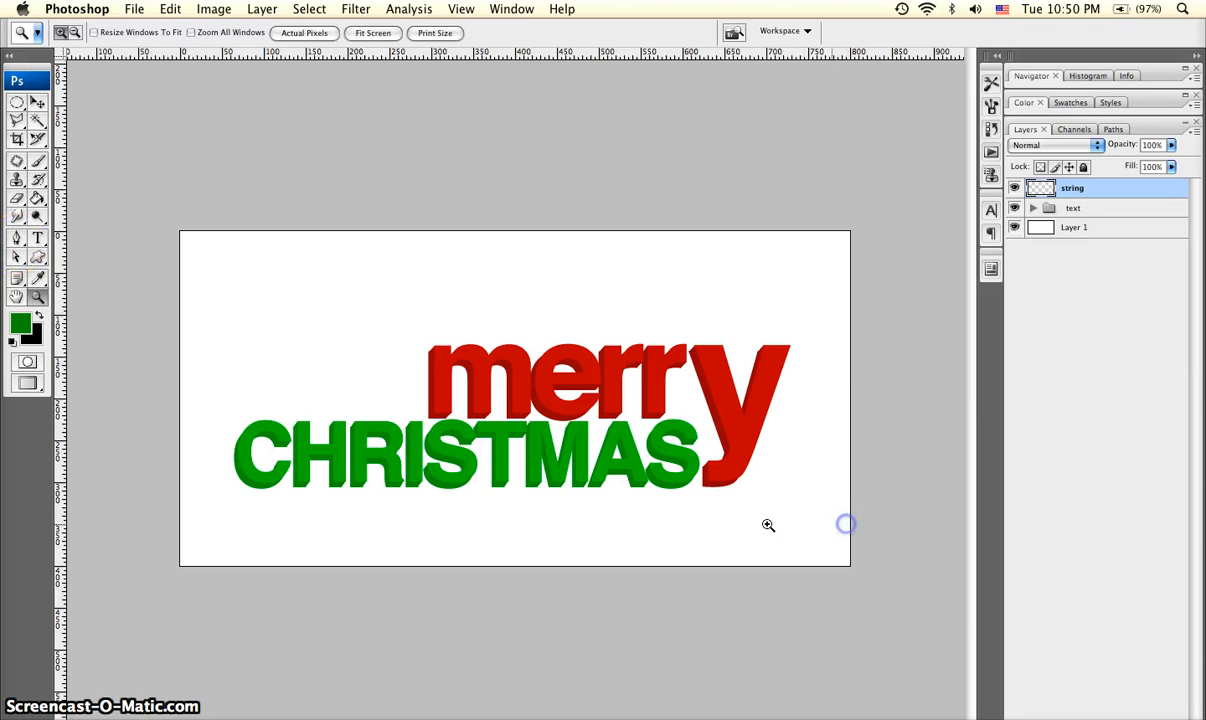
{"action": "left_click", "coordinate": [522, 520]}
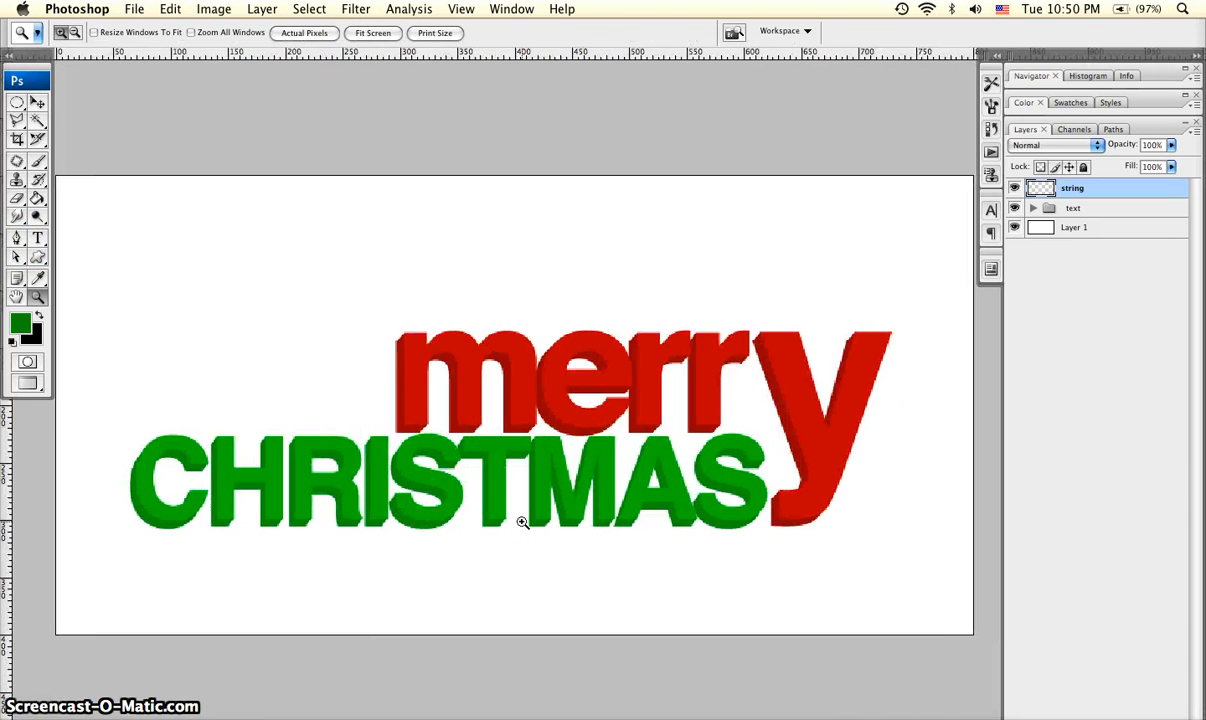
{"action": "key", "text": "p"}
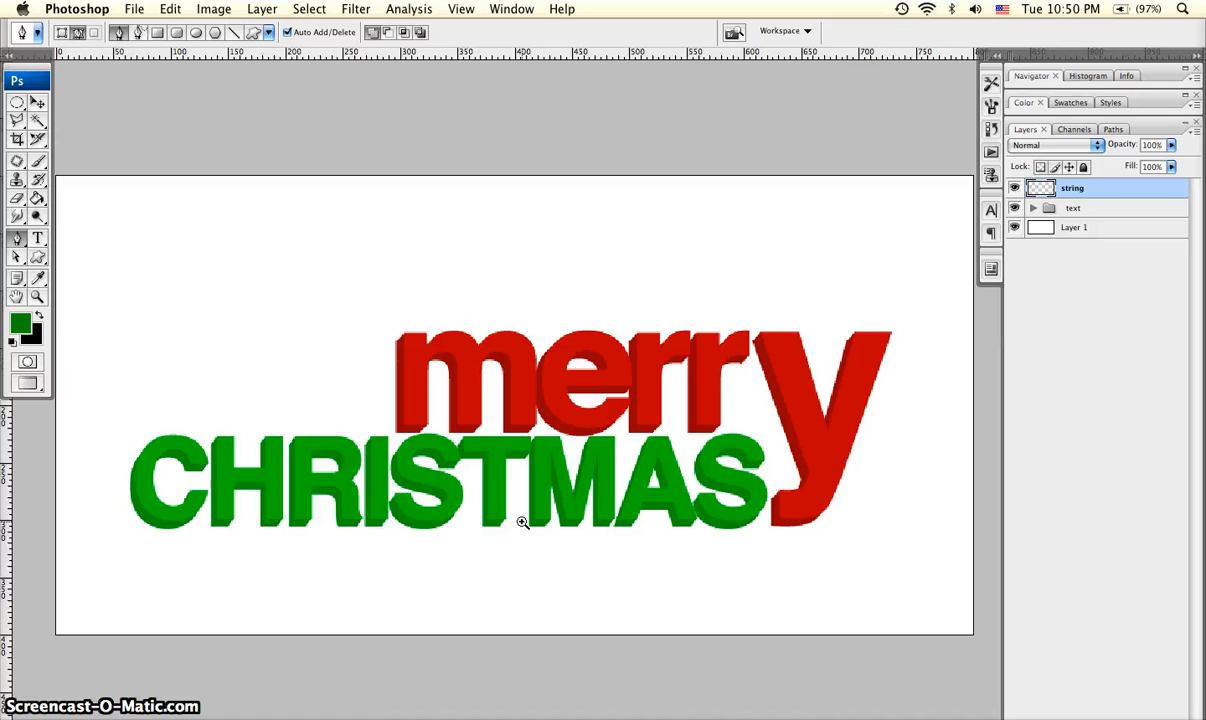
{"action": "left_click", "coordinate": [139, 507]}
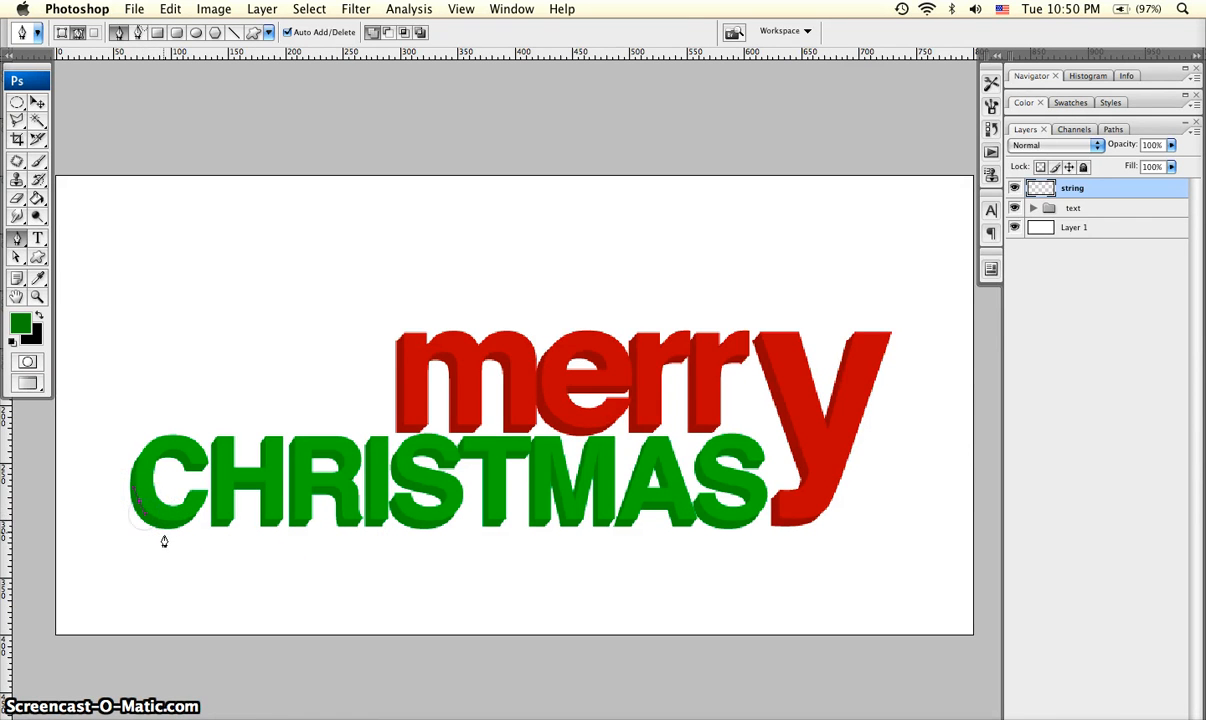
{"action": "left_click_drag", "start_coordinate": [182, 543], "coordinate": [186, 543]}
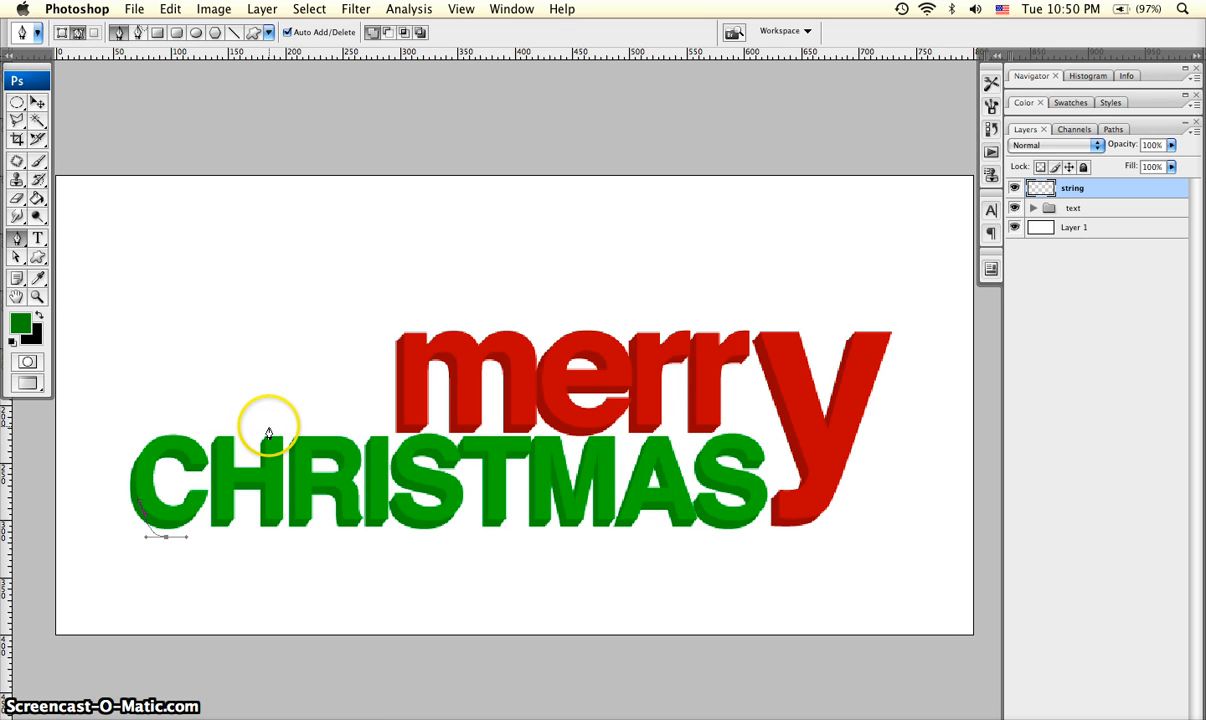
{"action": "left_click_drag", "start_coordinate": [269, 427], "coordinate": [304, 429]}
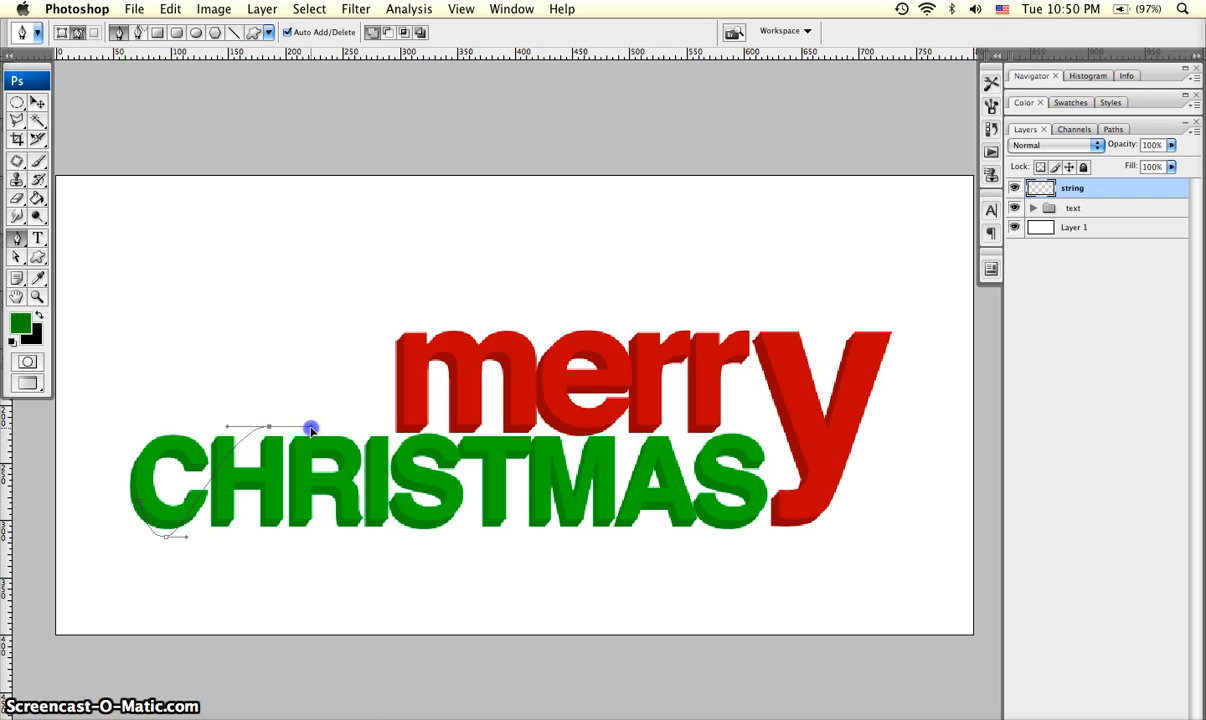
{"action": "left_click", "coordinate": [360, 538]}
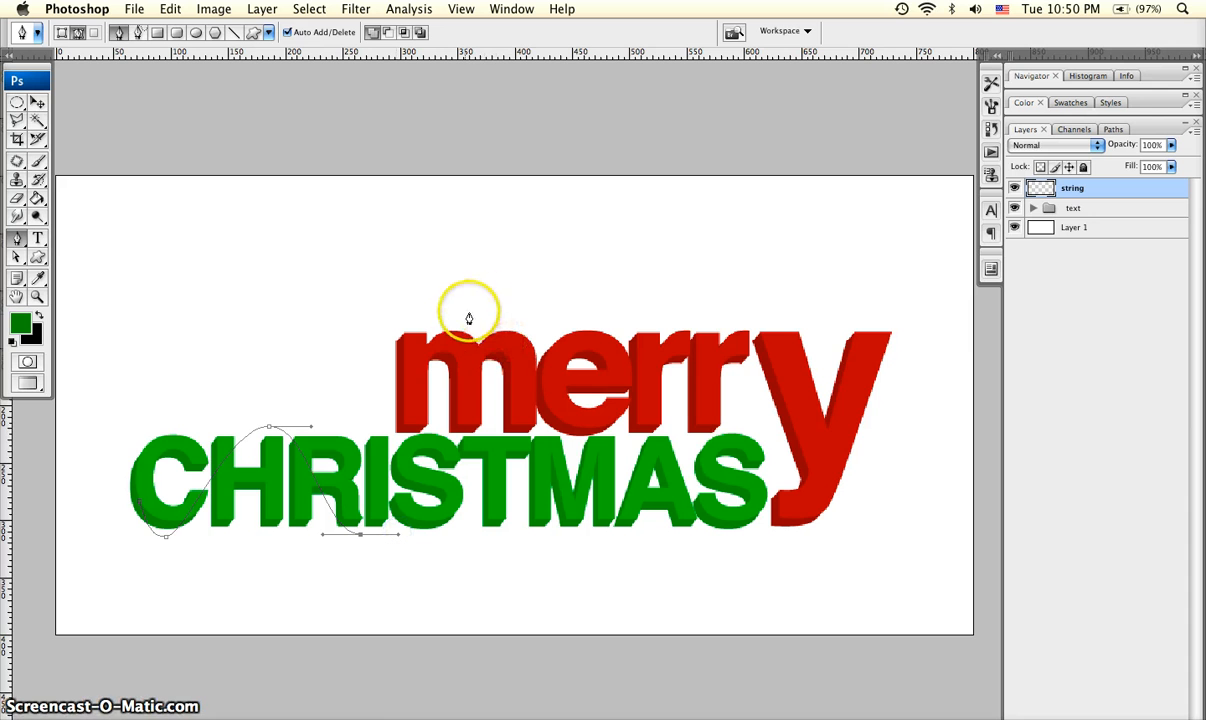
{"action": "left_click_drag", "start_coordinate": [457, 322], "coordinate": [470, 322]}
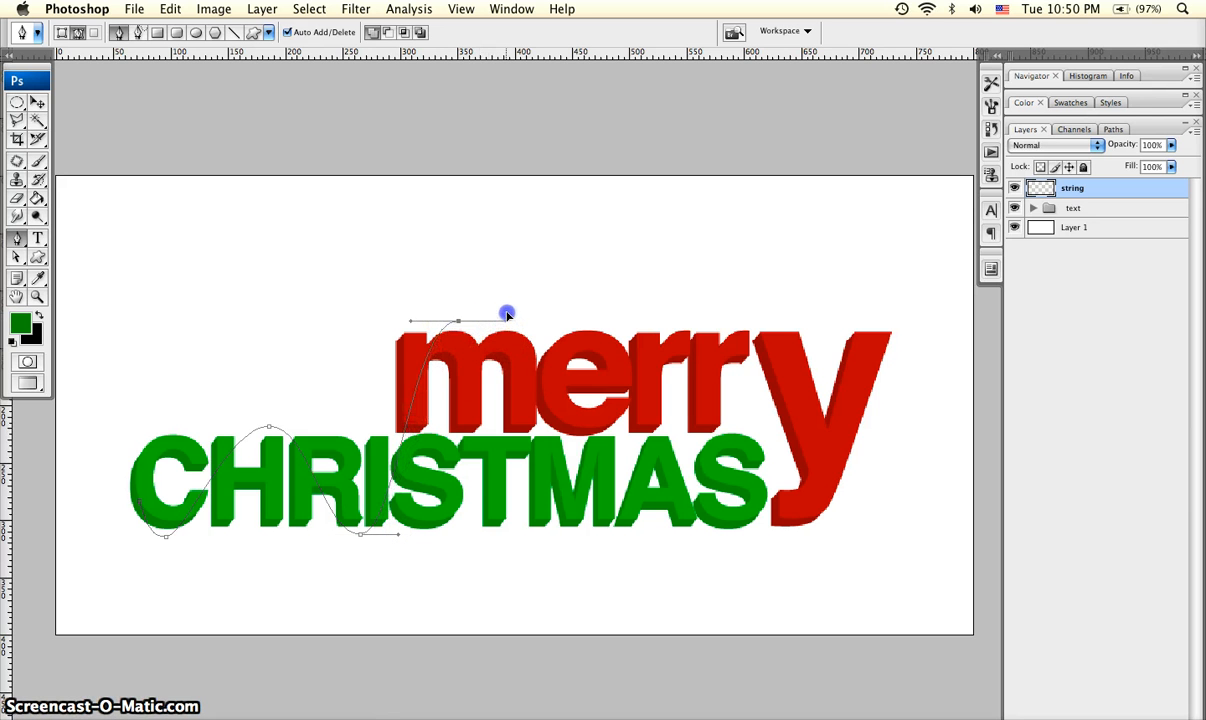
Step: Continue the wavy path below the M, above the first r, below the final S and over the y, ending on the y's right arm
{"action": "left_click", "coordinate": [561, 537]}
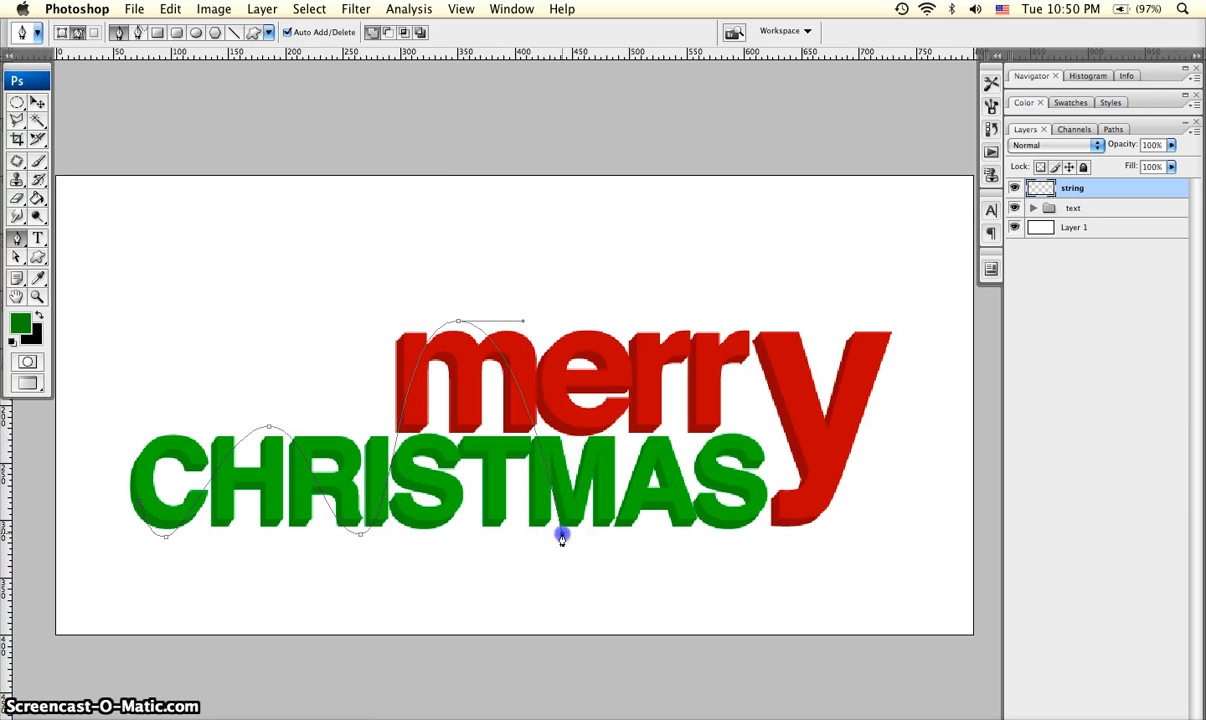
{"action": "left_click_drag", "start_coordinate": [591, 532], "coordinate": [597, 533]}
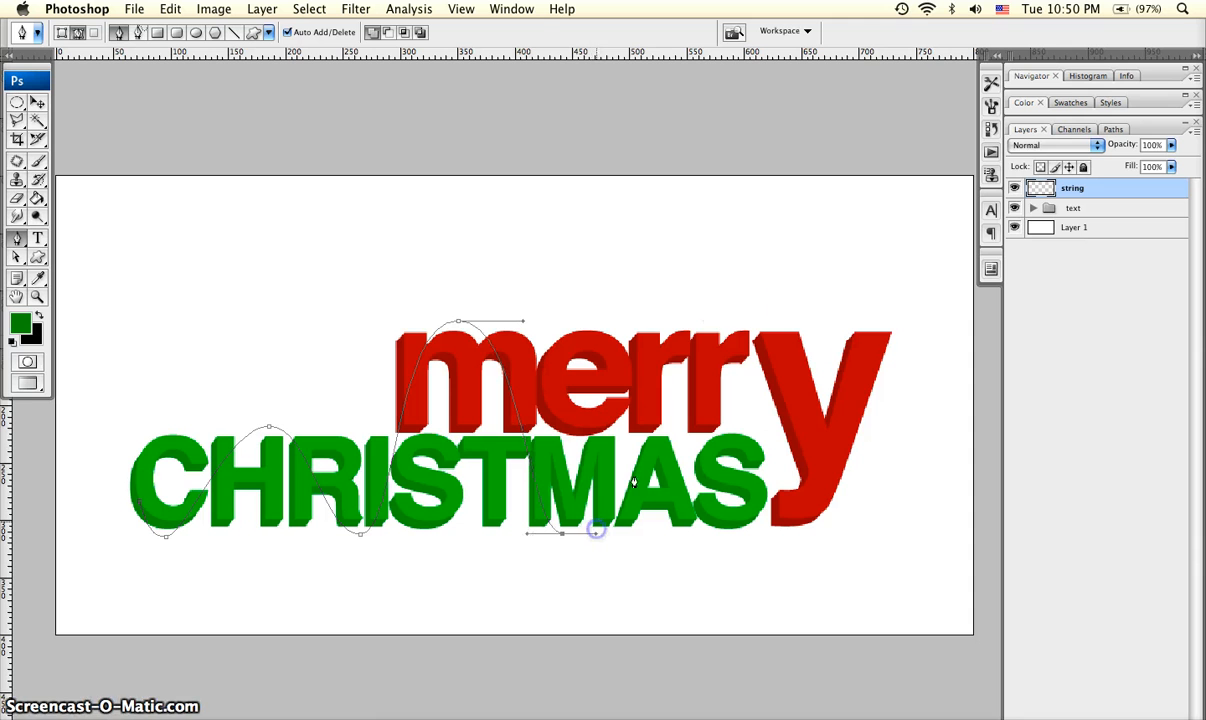
{"action": "left_click", "coordinate": [638, 325]}
{"action": "left_click_drag", "start_coordinate": [677, 321], "coordinate": [679, 322]}
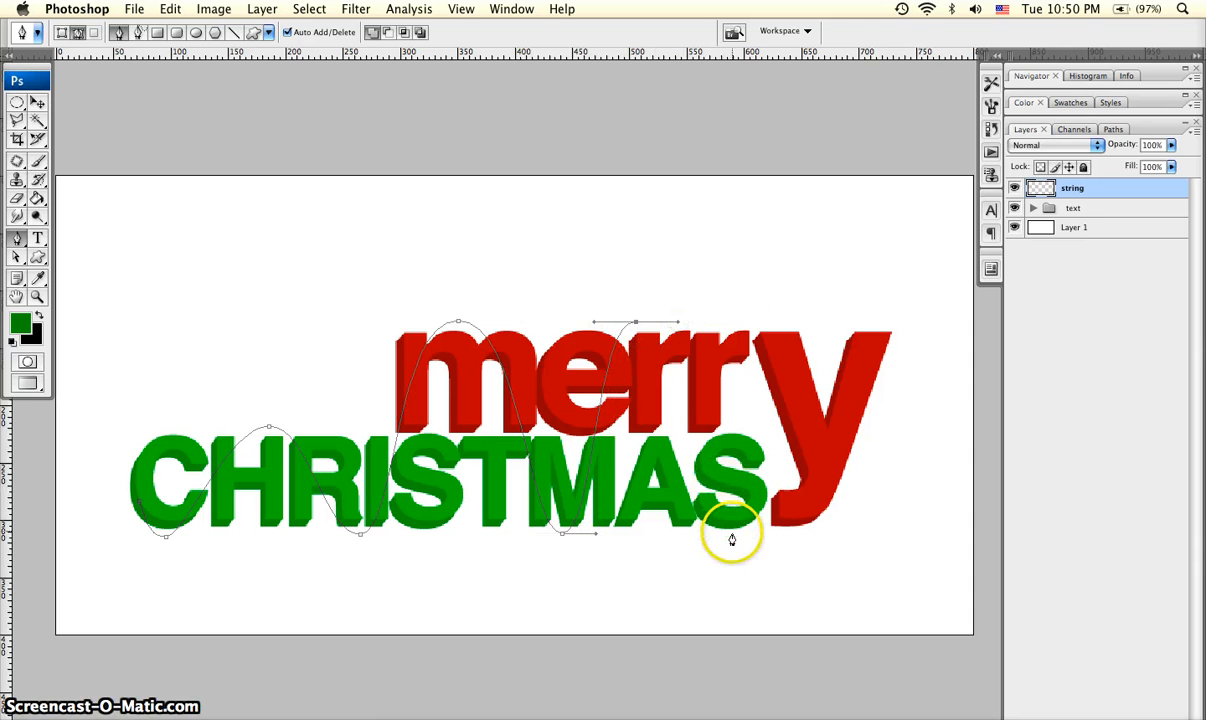
{"action": "left_click_drag", "start_coordinate": [738, 535], "coordinate": [757, 535]}
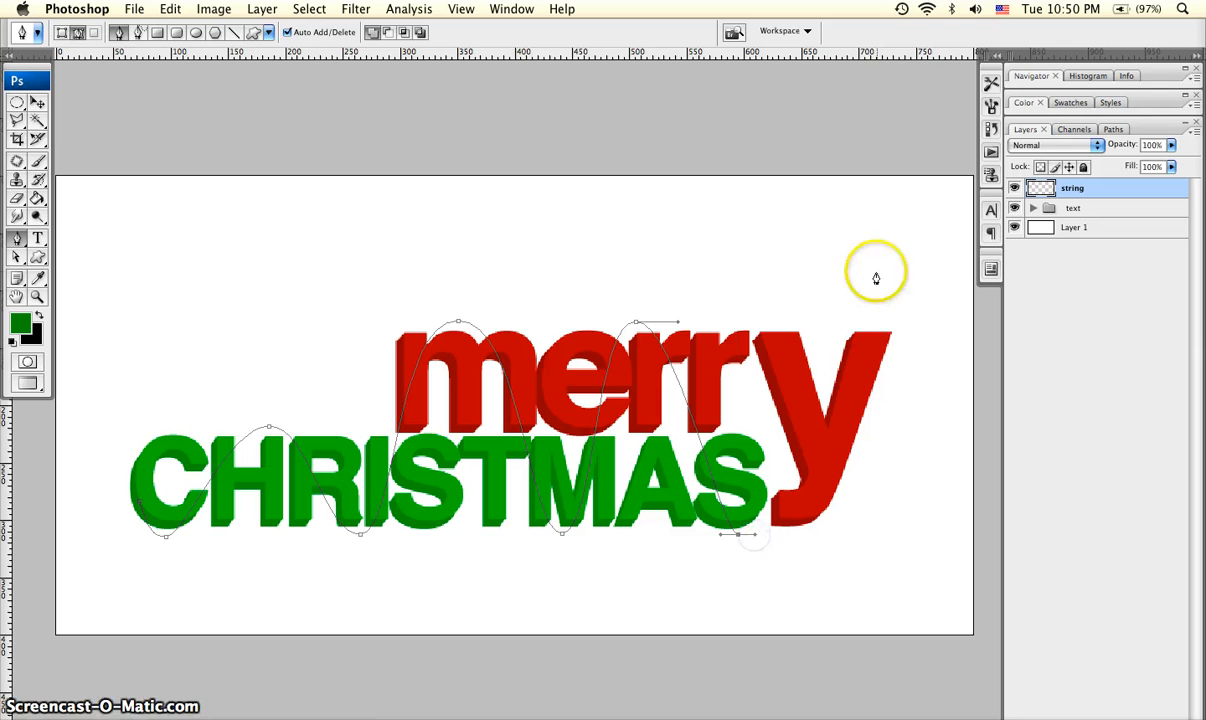
{"action": "left_click", "coordinate": [833, 323]}
{"action": "left_click_drag", "start_coordinate": [833, 323], "coordinate": [866, 320]}
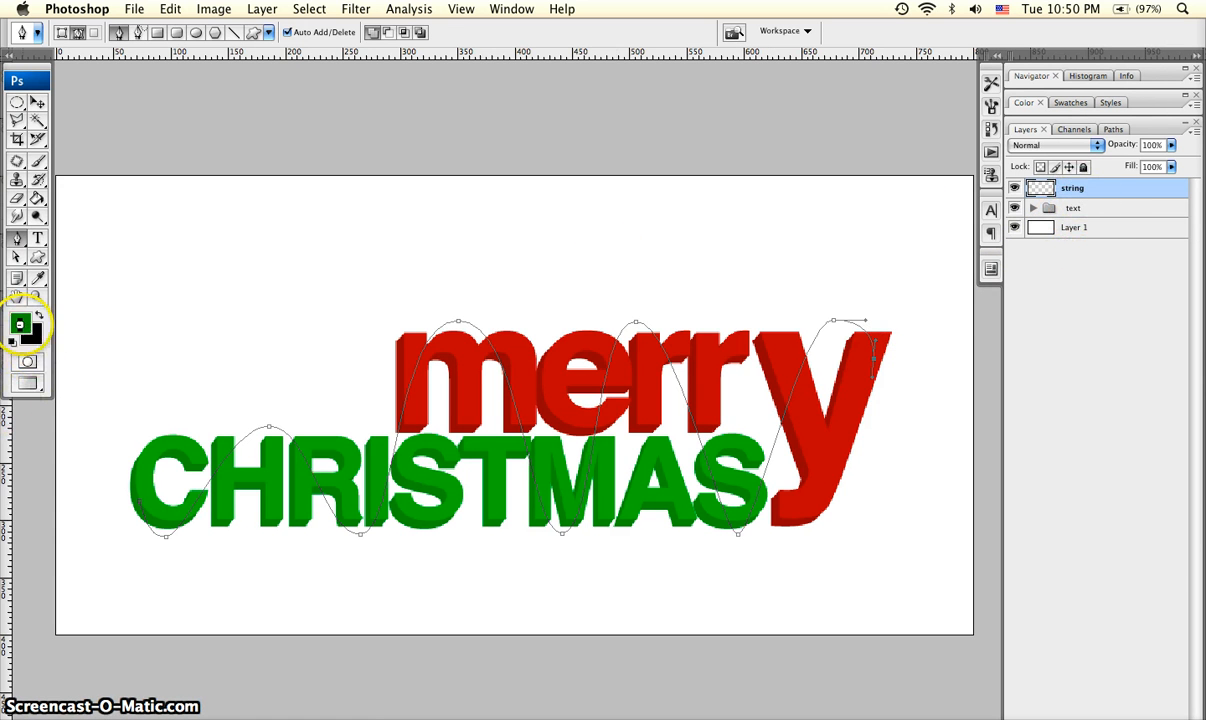
Step: Set the foreground color to the darker green 047501
{"action": "left_click", "coordinate": [20, 323]}
{"action": "left_click", "coordinate": [375, 397]}
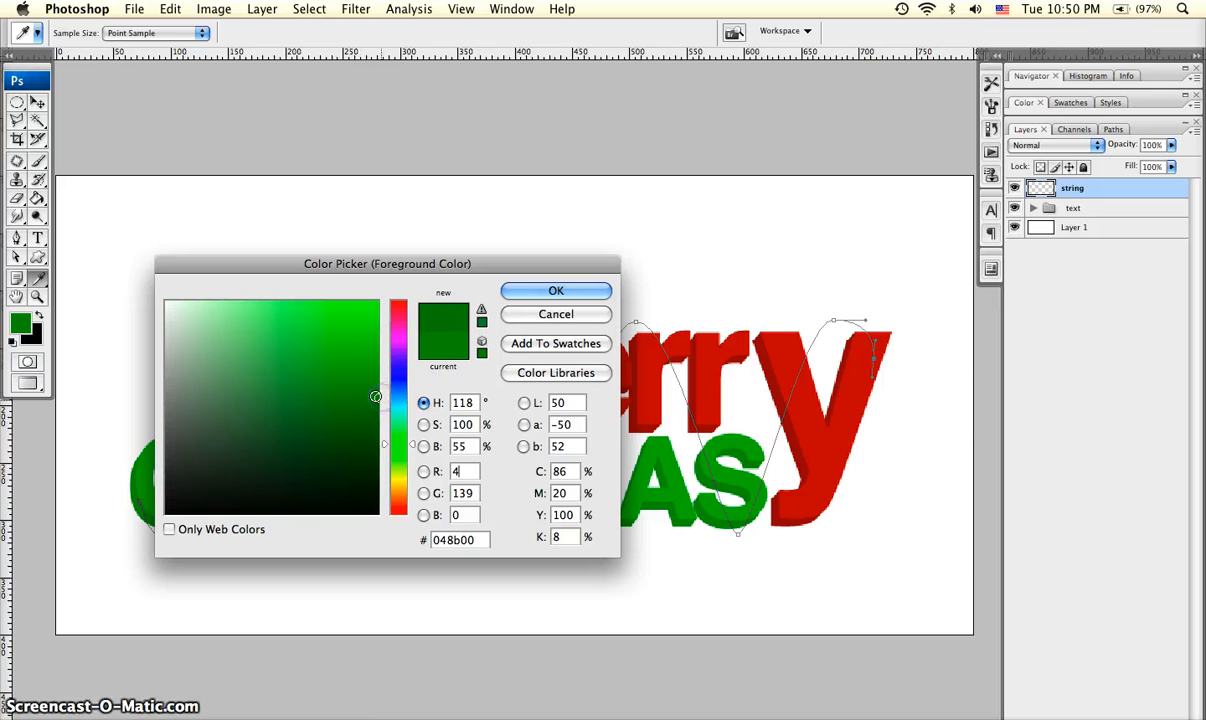
{"action": "left_click", "coordinate": [377, 406]}
{"action": "left_click", "coordinate": [545, 455]}
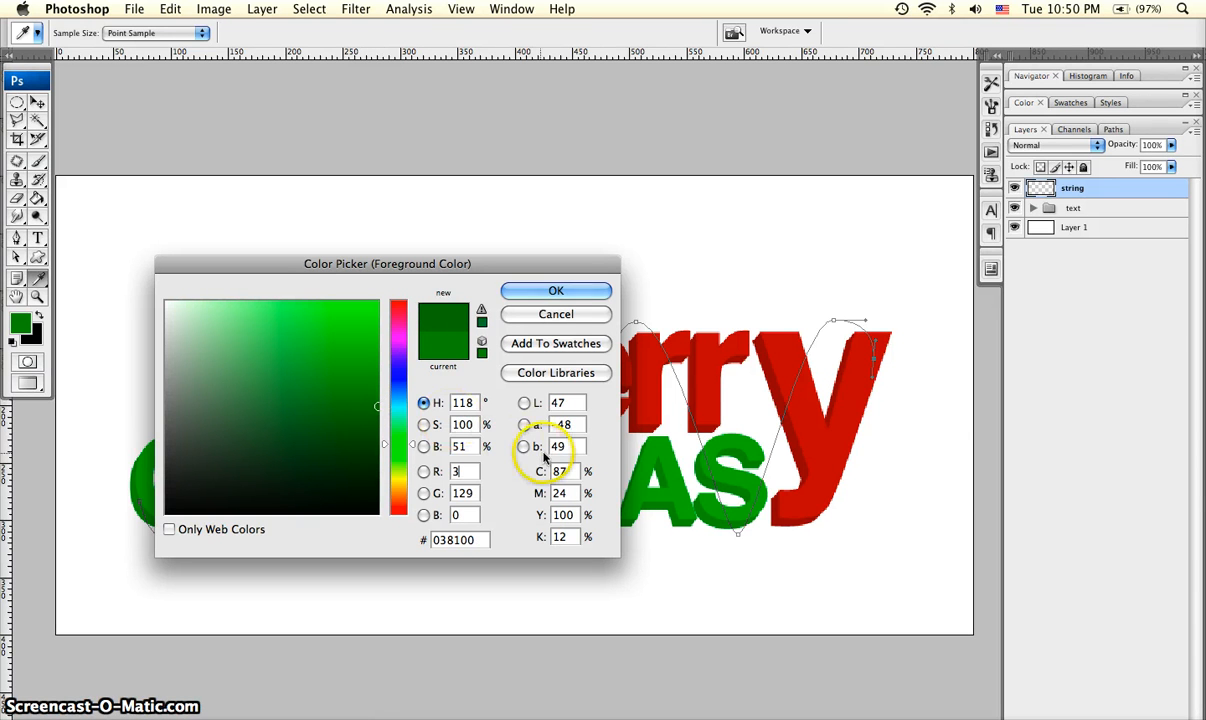
{"action": "left_click", "coordinate": [376, 416]}
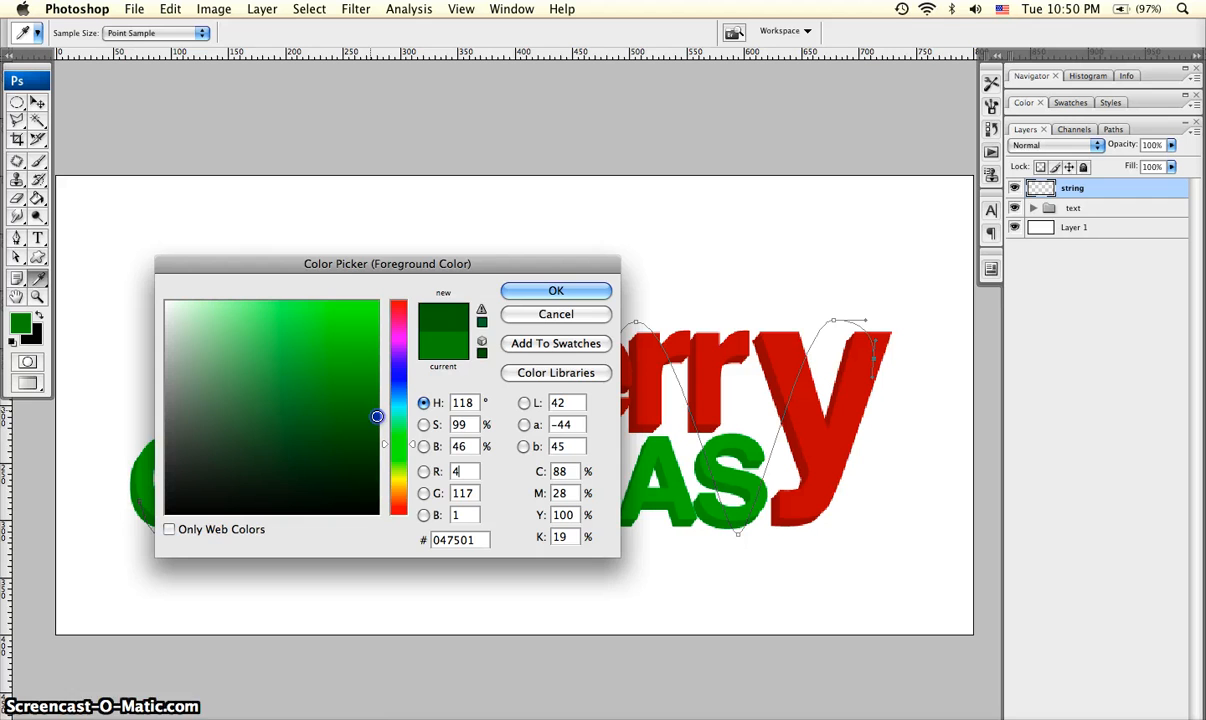
{"action": "left_click", "coordinate": [513, 297]}
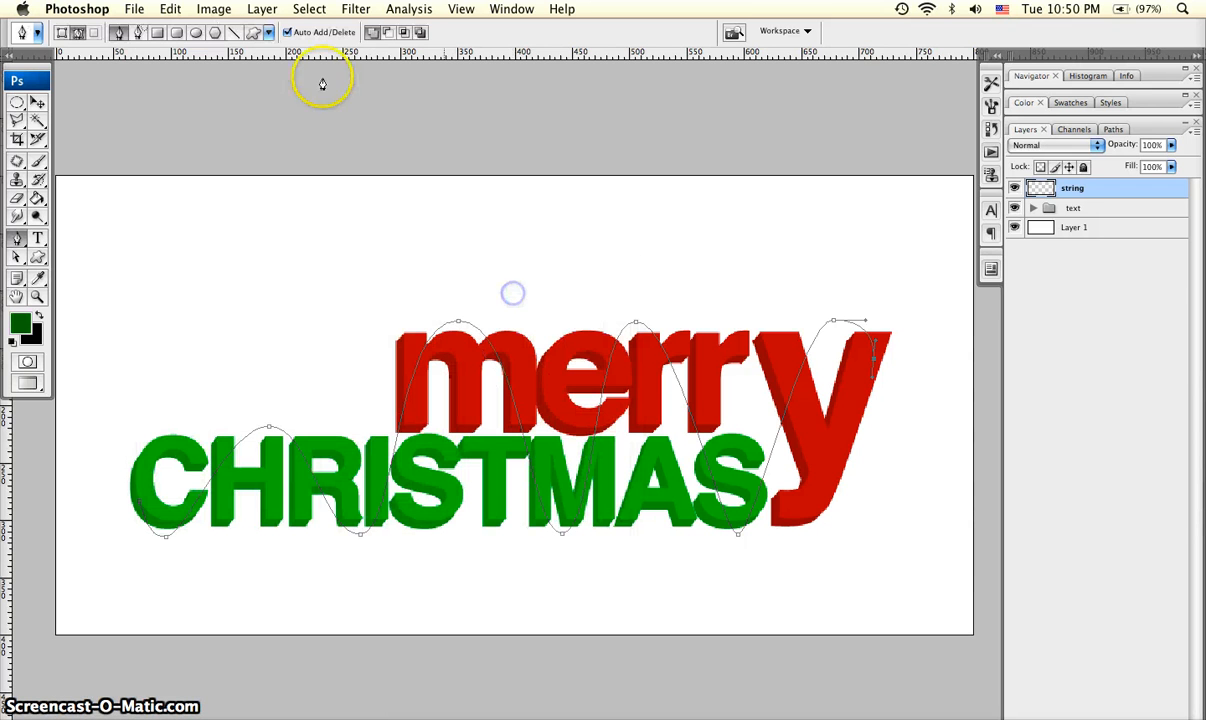
Step: Stroke the wavy path with the 4 px, 100% hardness Brush without simulated pressure, and dismiss the path outline
{"action": "left_click", "coordinate": [36, 164]}
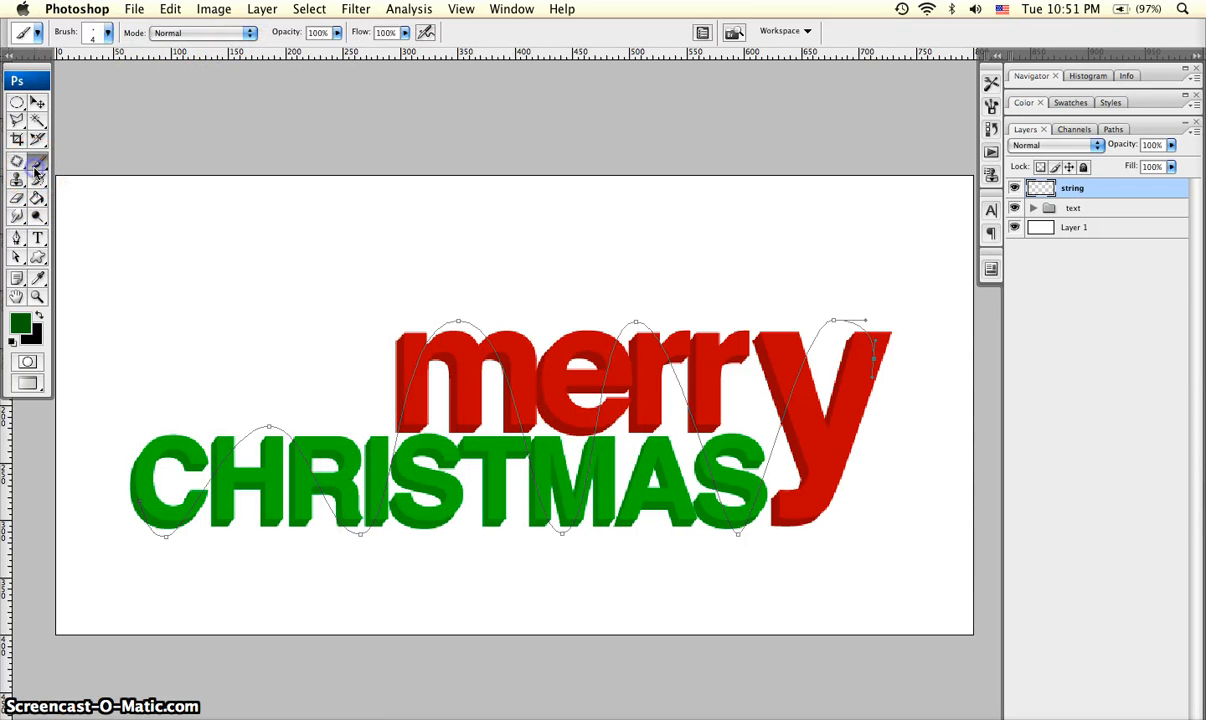
{"action": "left_click", "coordinate": [107, 33]}
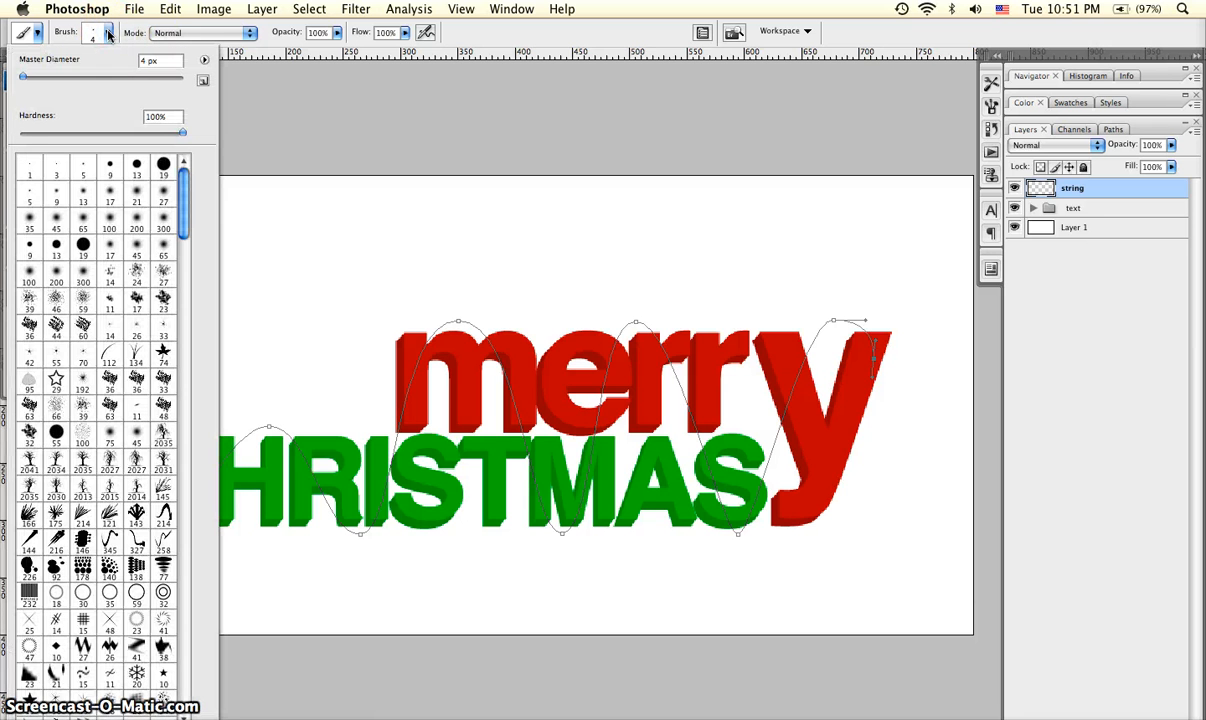
{"action": "left_click", "coordinate": [107, 33]}
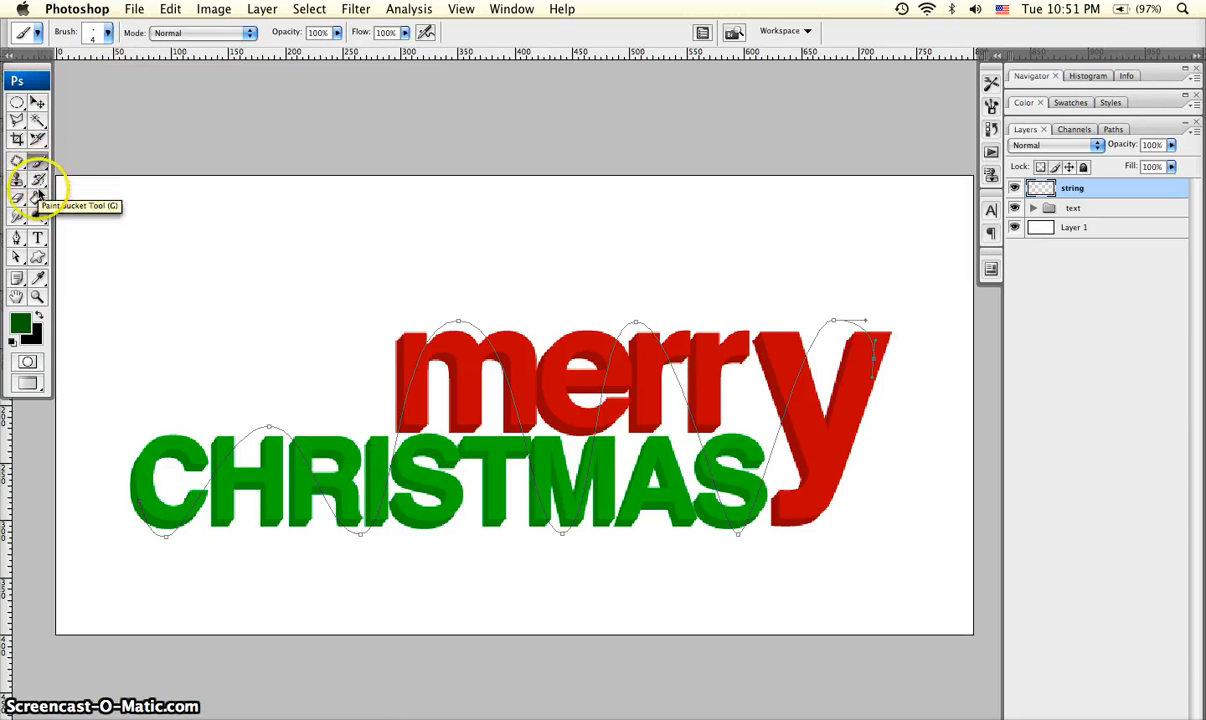
{"action": "left_click", "coordinate": [16, 237]}
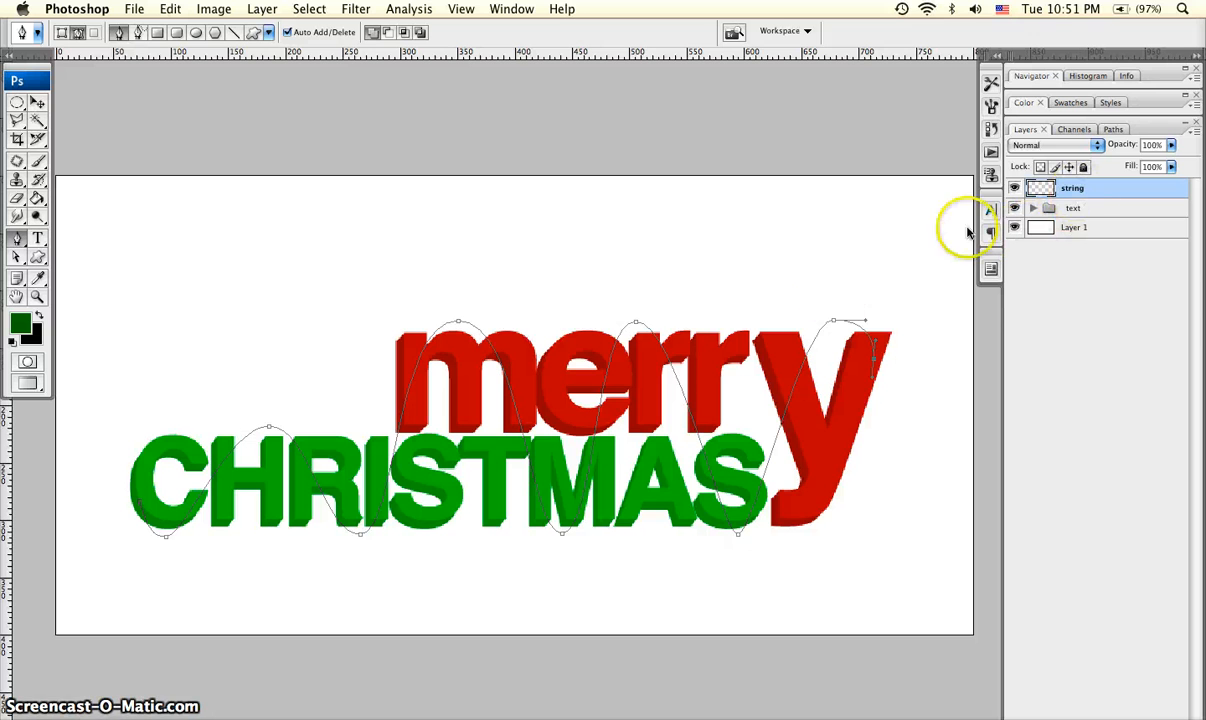
{"action": "right_click", "coordinate": [670, 366]}
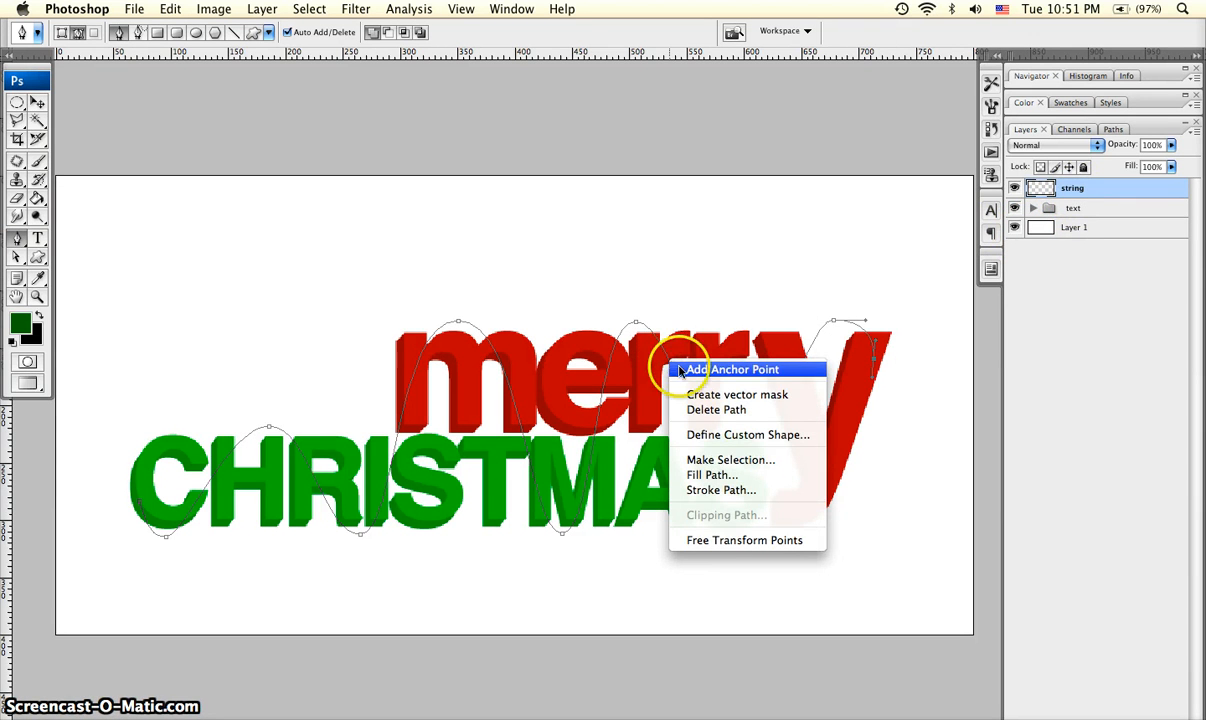
{"action": "left_click", "coordinate": [720, 490]}
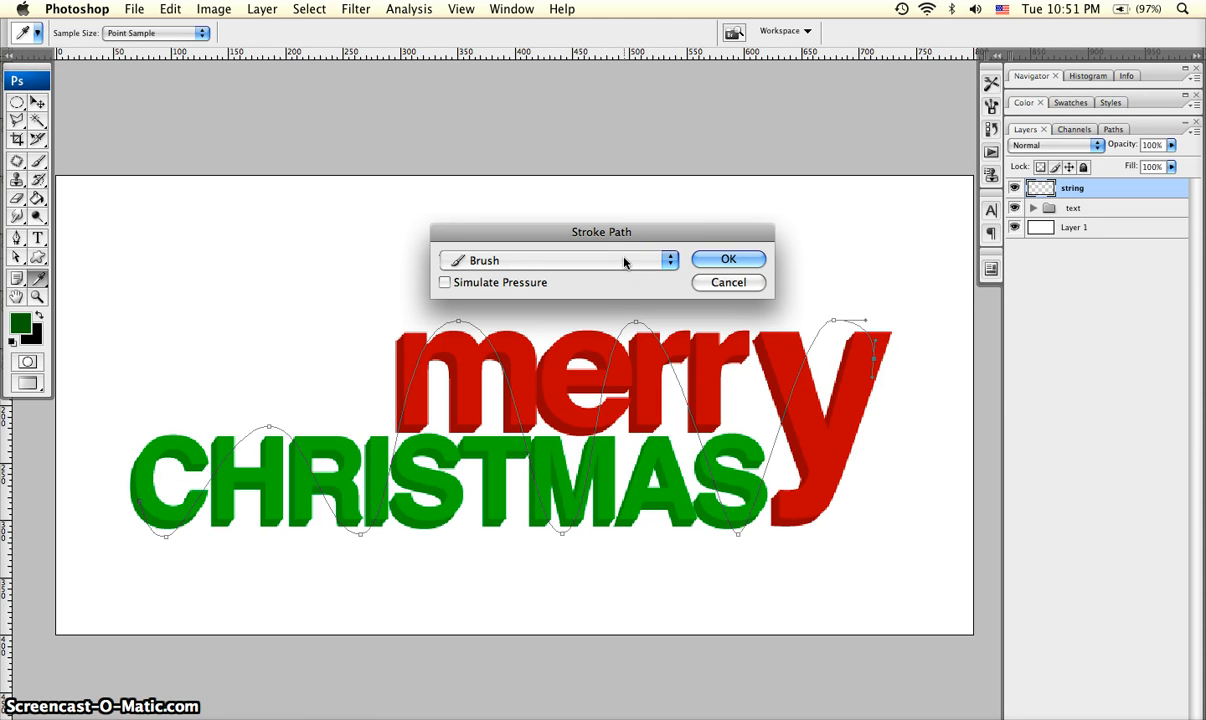
{"action": "left_click", "coordinate": [700, 258]}
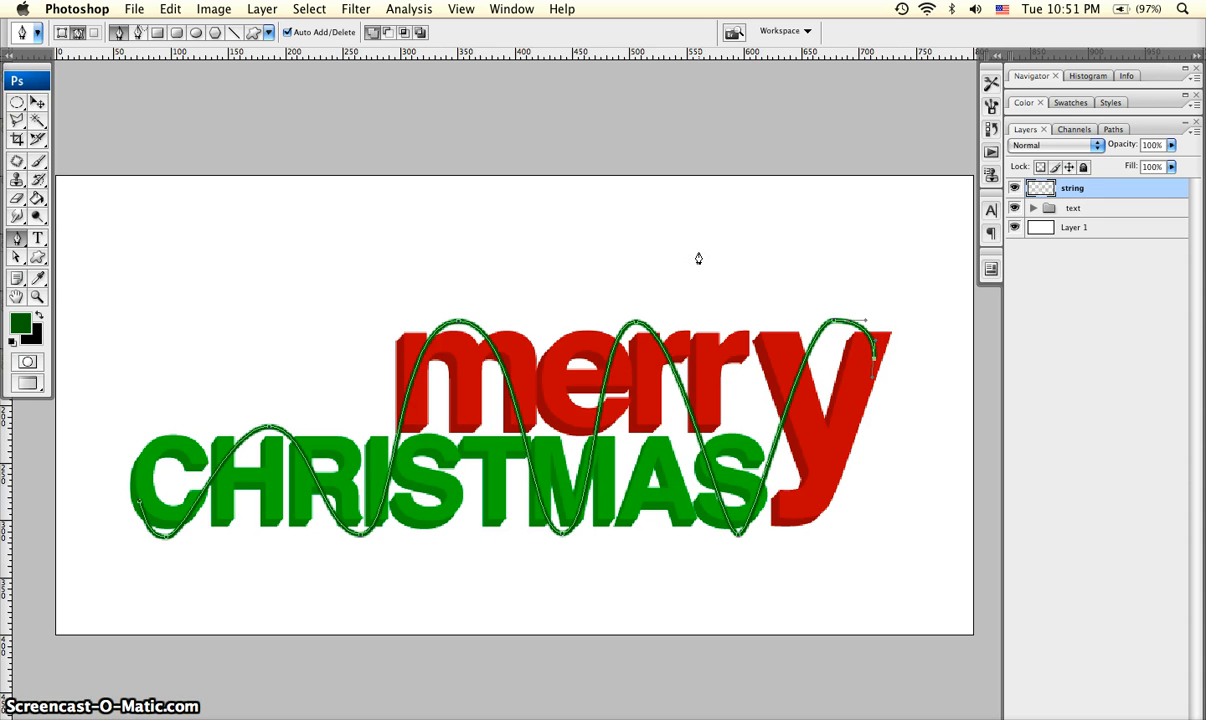
{"action": "key", "text": "Return"}
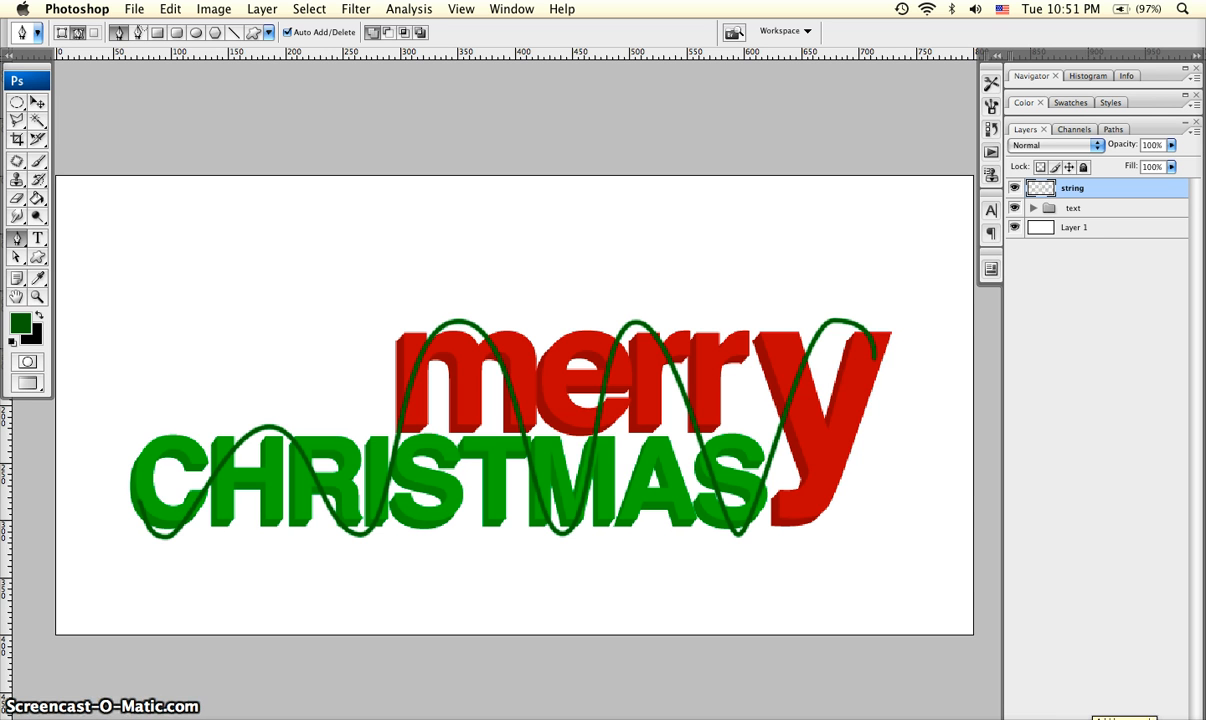
Step: Add a layer mask to the string layer and make the mask active for editing
{"action": "left_click", "coordinate": [1086, 719]}
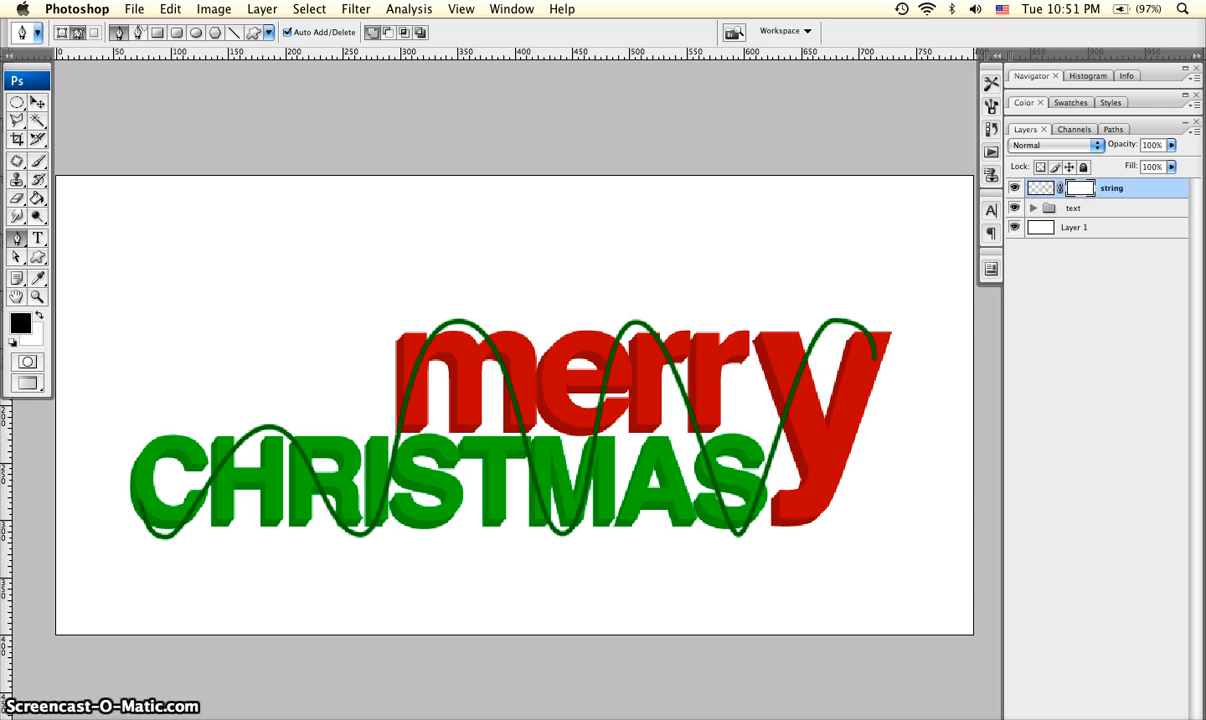
{"action": "double_click", "coordinate": [1085, 190]}
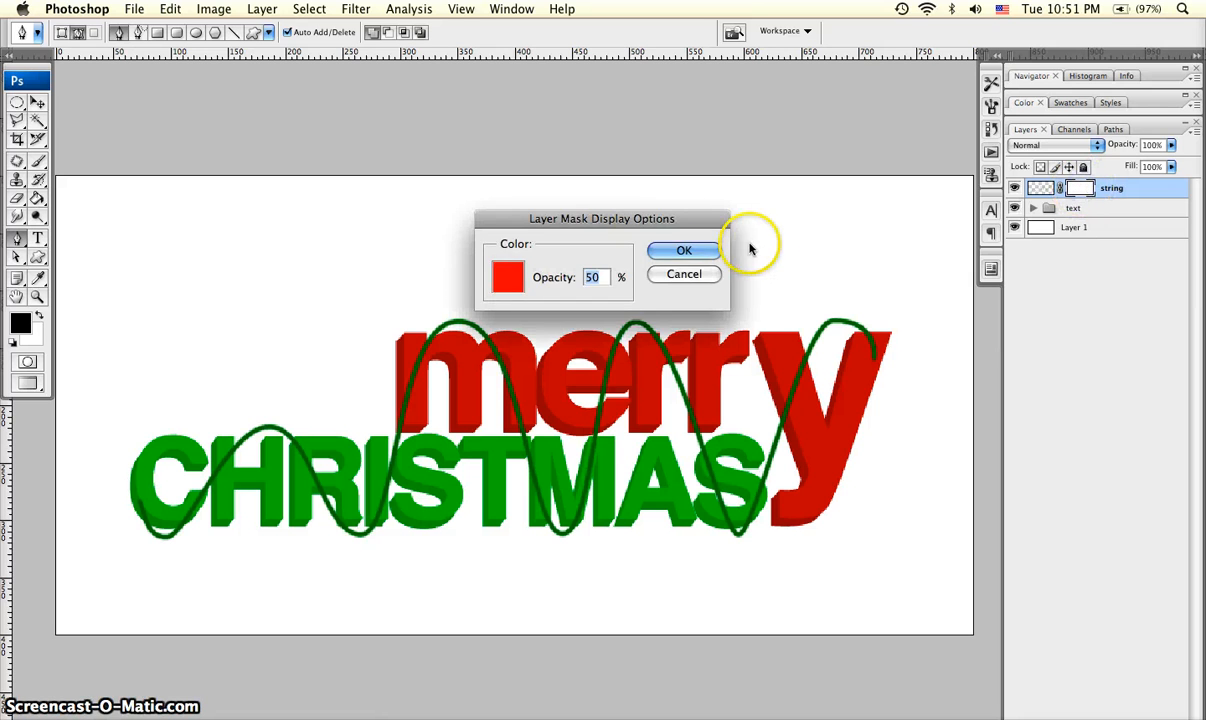
{"action": "left_click", "coordinate": [697, 277]}
{"action": "left_click", "coordinate": [1077, 272]}
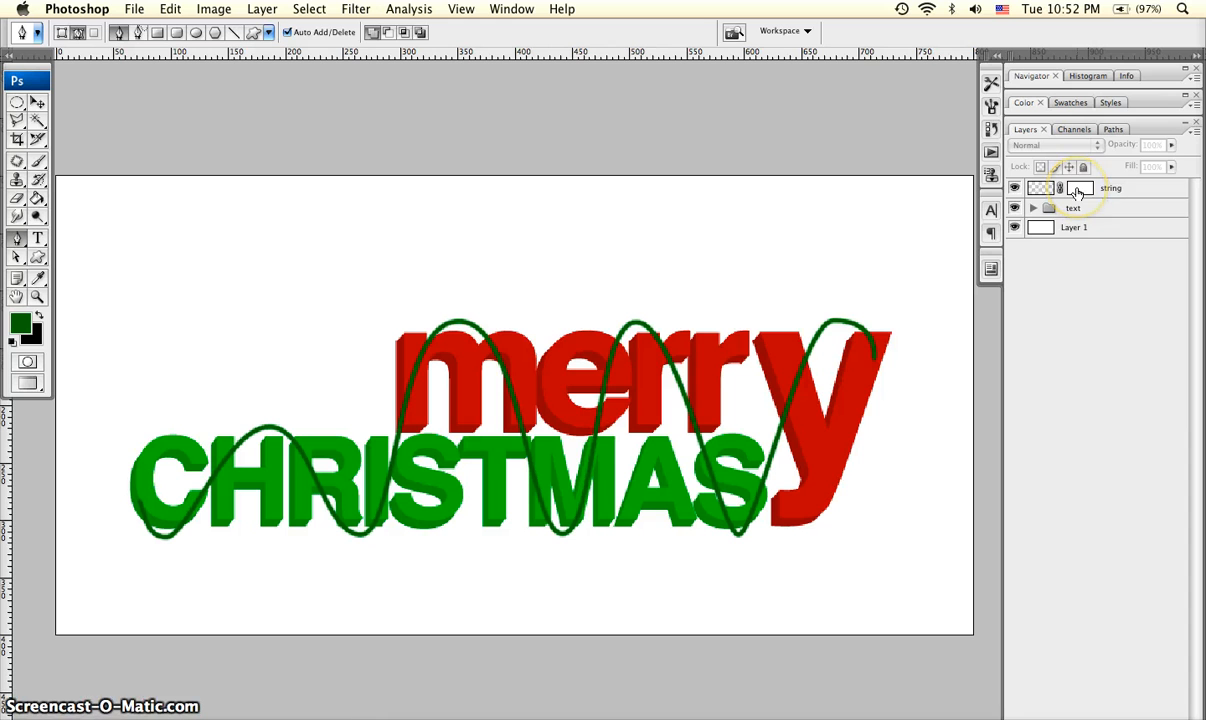
{"action": "left_click", "coordinate": [1077, 190]}
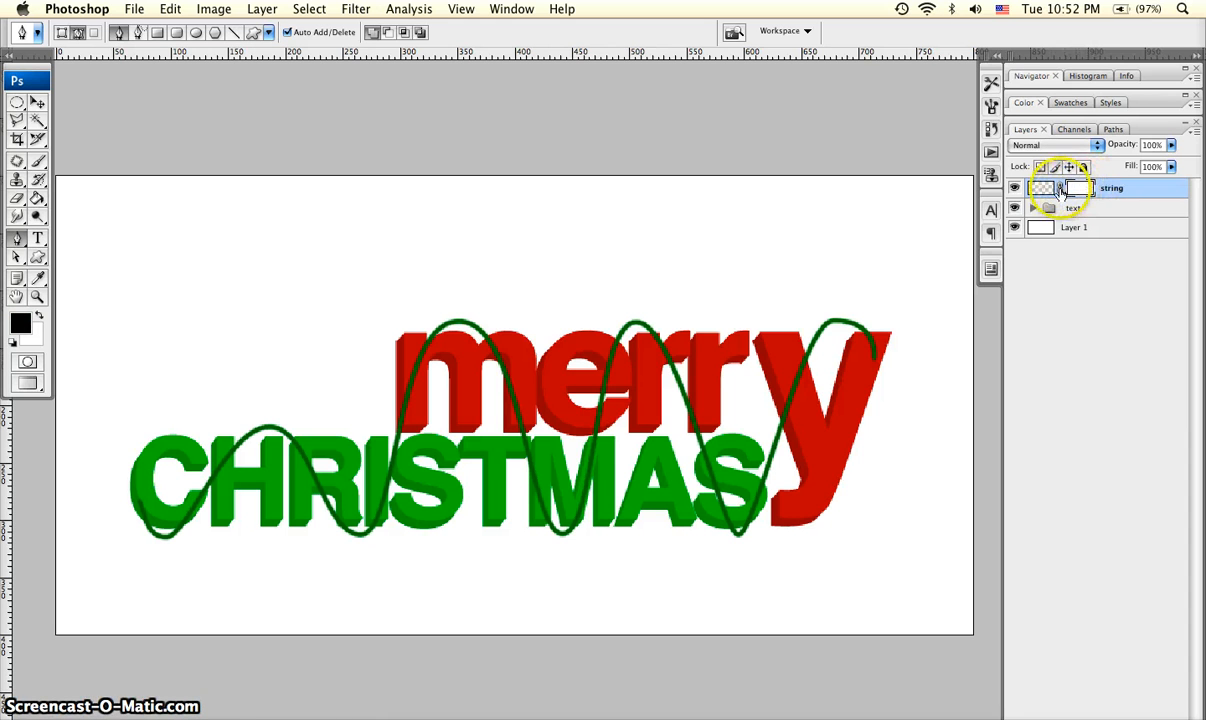
{"action": "left_click", "coordinate": [1045, 189]}
{"action": "left_click", "coordinate": [1082, 190]}
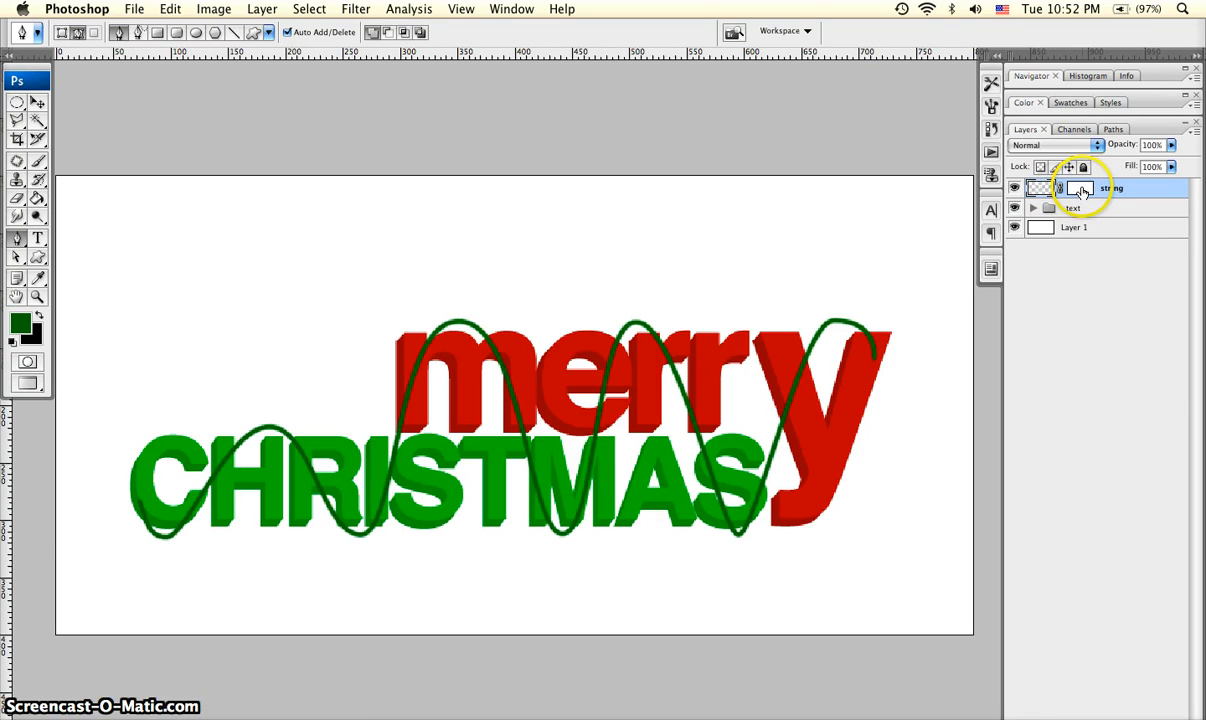
{"action": "left_click", "coordinate": [1080, 190]}
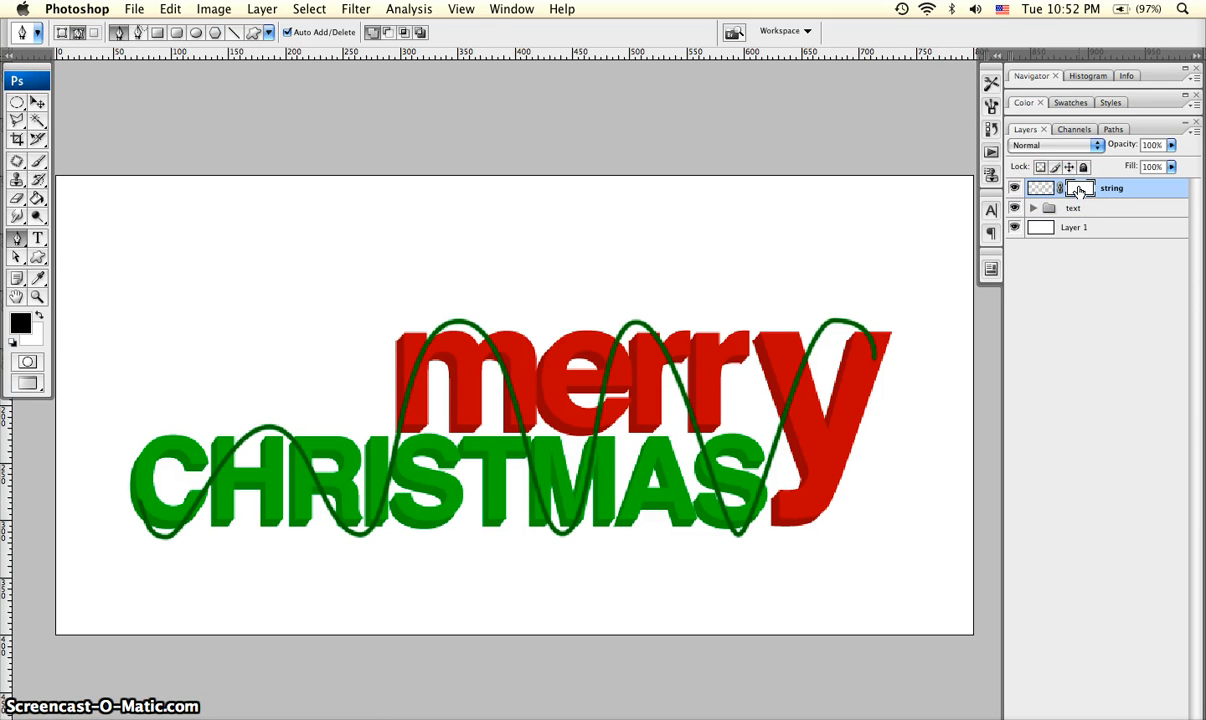
Step: Paint black on the string layer's mask with a 35 px Brush to hide the string's starting end over the C
{"action": "left_click", "coordinate": [37, 161]}
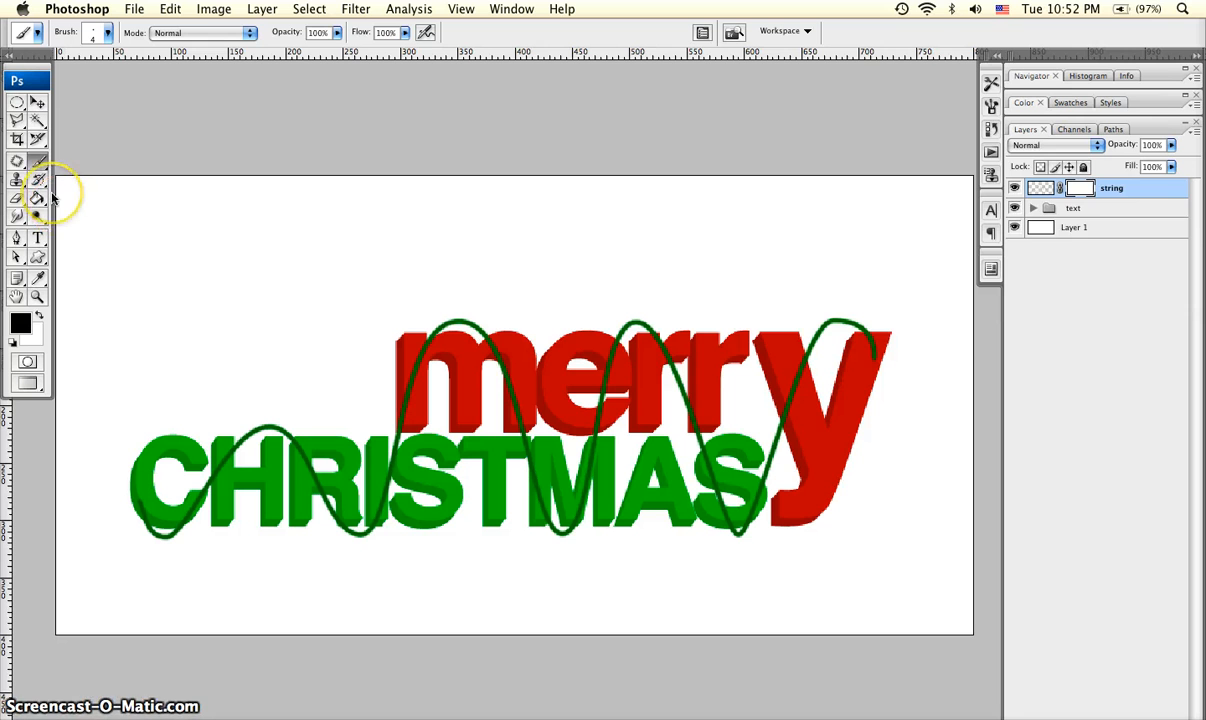
{"action": "key", "text": "bracketright"}
{"action": "key", "text": "bracketright"}
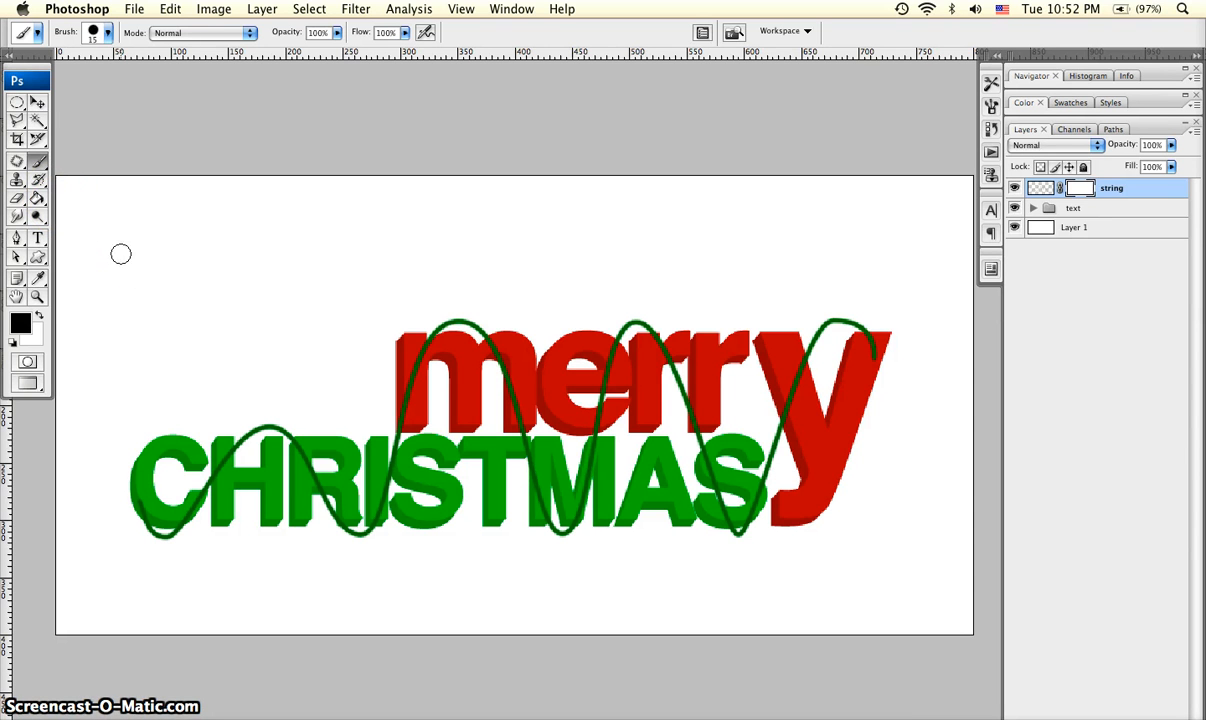
{"action": "left_click", "coordinate": [154, 500]}
{"action": "mouse_move", "coordinate": [155, 498]}
{"action": "left_mouse_down"}
{"action": "mouse_move", "coordinate": [168, 530]}
{"action": "mouse_move", "coordinate": [194, 491]}
{"action": "left_mouse_up"}
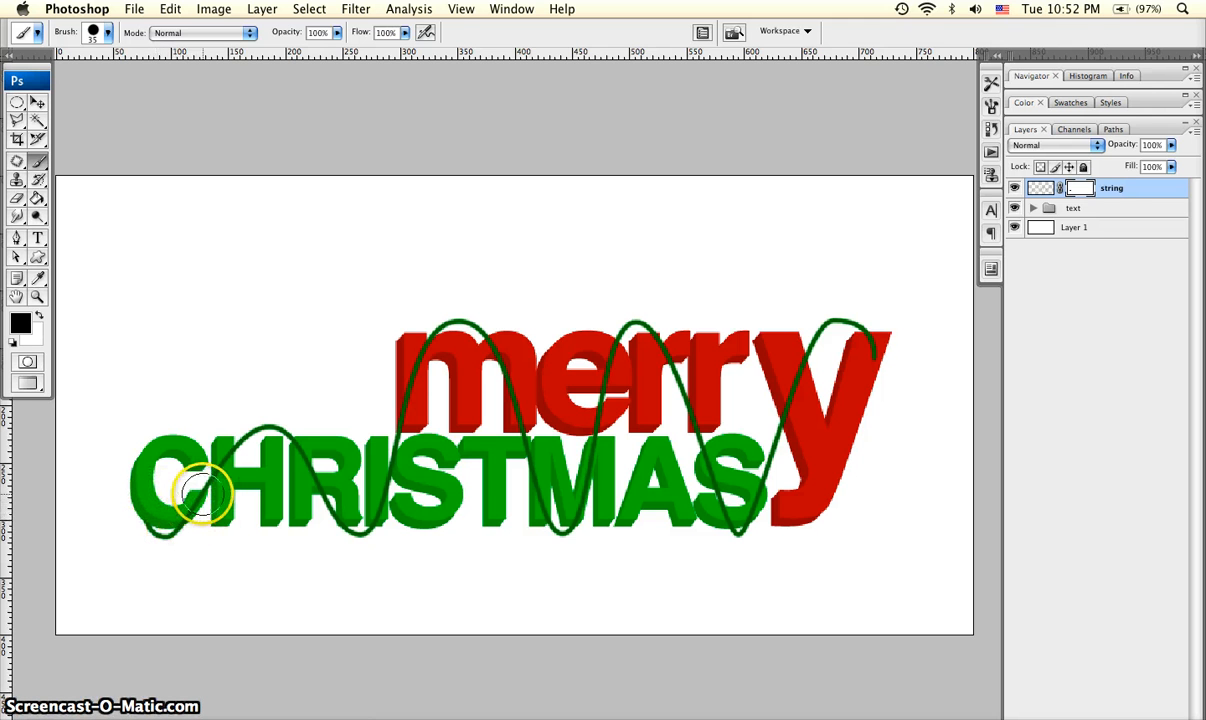
Step: Paint on the mask with a 10 px Brush to hide the string where it descends across the R of CHRISTMAS
{"action": "key", "text": "z"}
{"action": "left_click_drag", "start_coordinate": [136, 378], "coordinate": [584, 613]}
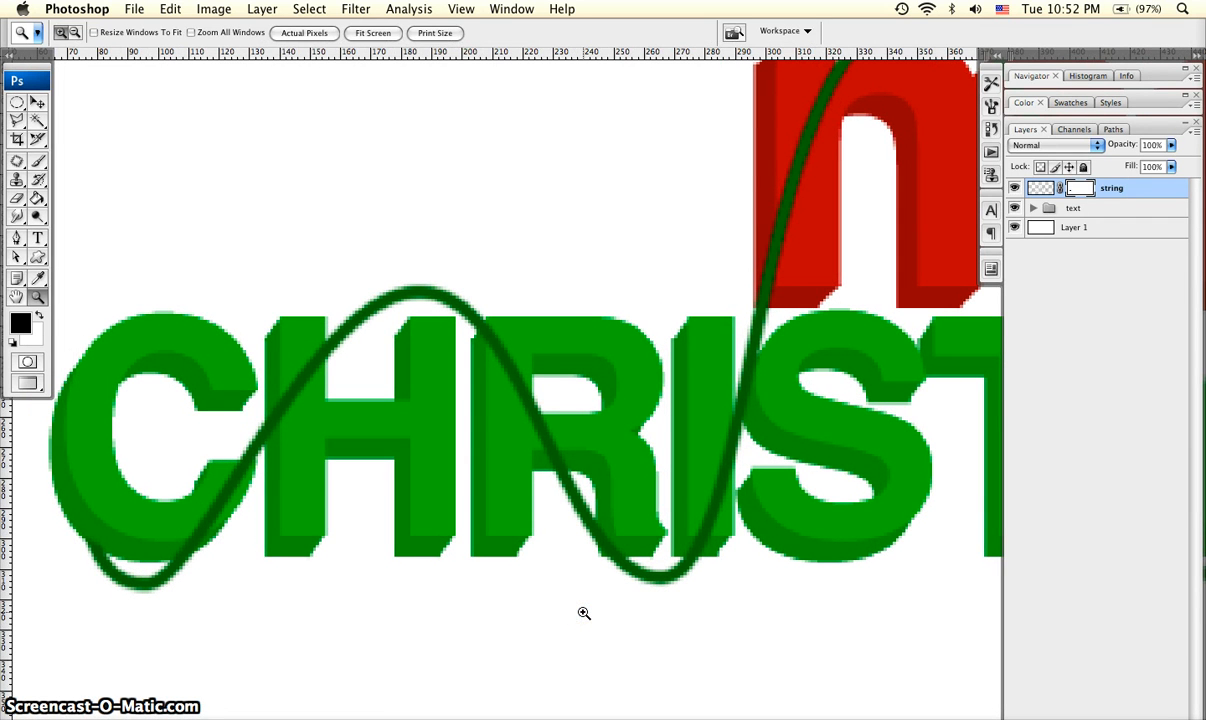
{"action": "key", "text": "b"}
{"action": "key", "text": "bracketleft"}
{"action": "key", "text": "bracketleft"}
{"action": "key", "text": "bracketleft"}
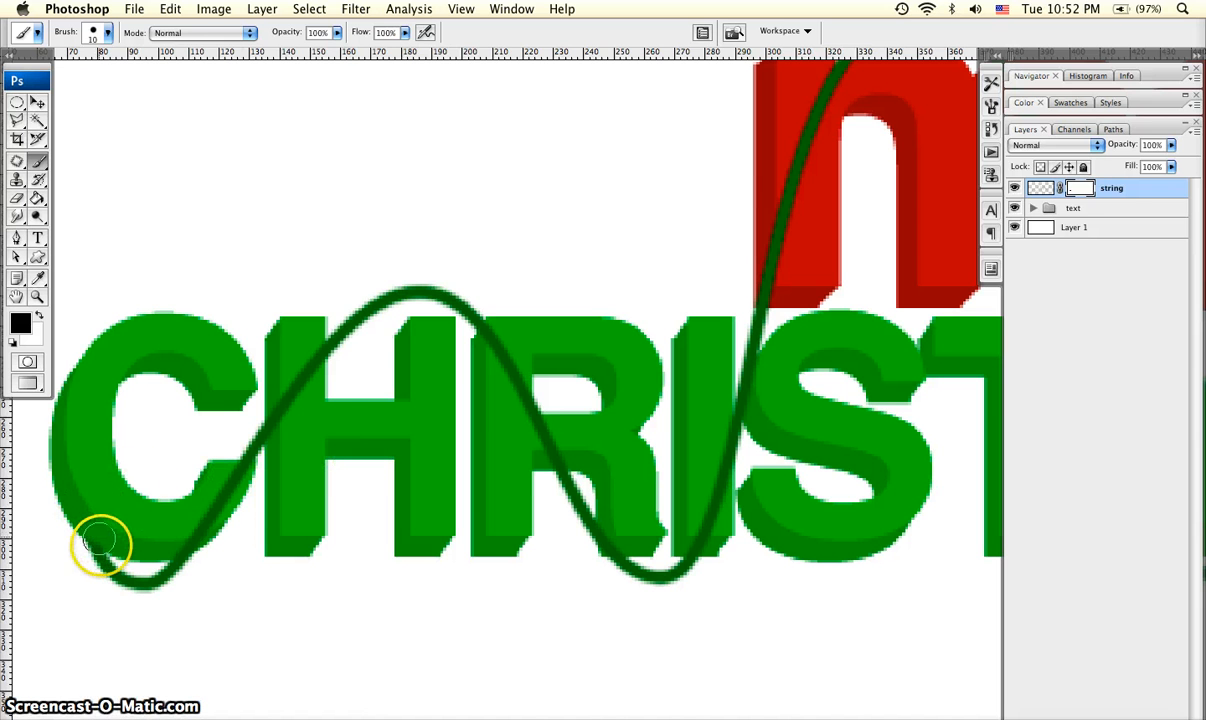
{"action": "left_click", "coordinate": [490, 336]}
{"action": "left_click_drag", "start_coordinate": [503, 366], "coordinate": [510, 389]}
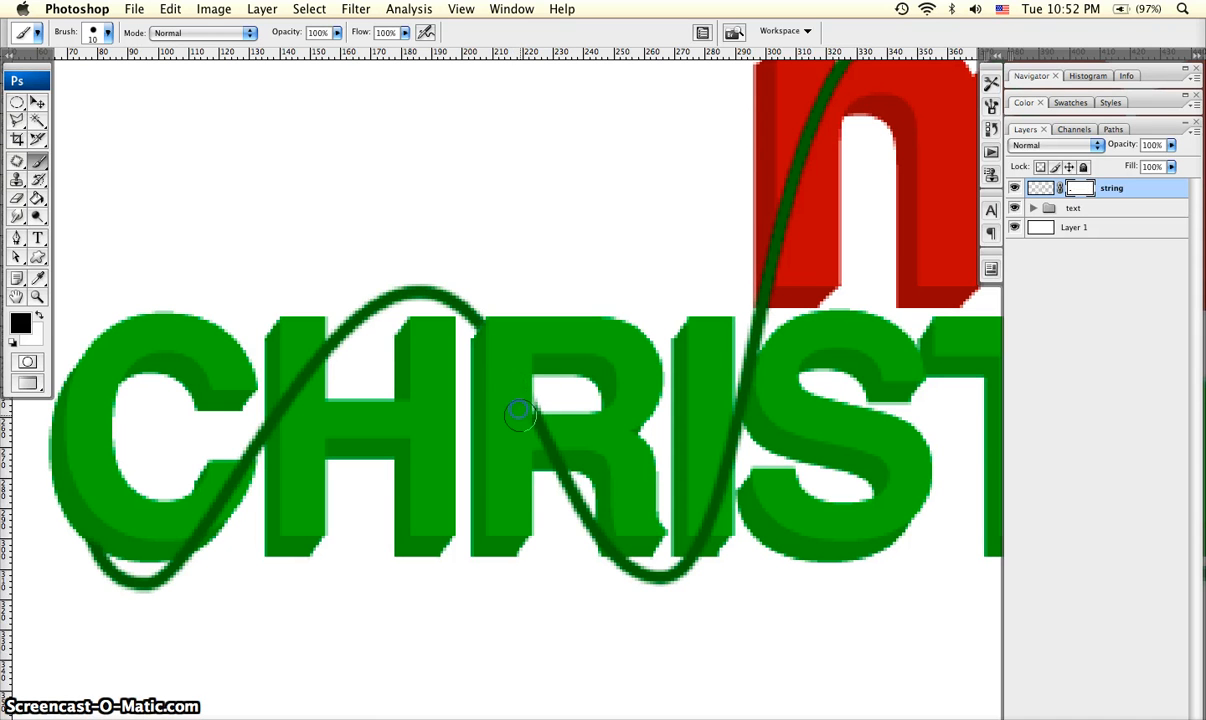
{"action": "left_click", "coordinate": [546, 440]}
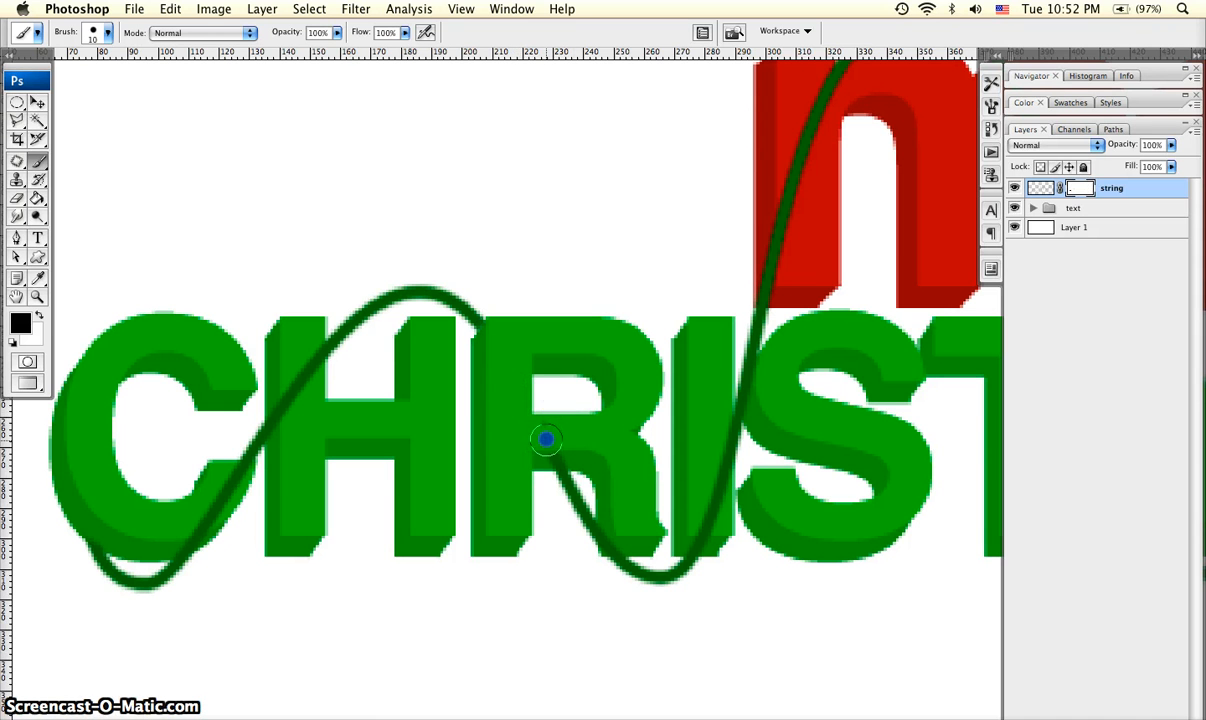
{"action": "left_click", "coordinate": [549, 431]}
{"action": "left_click", "coordinate": [557, 451]}
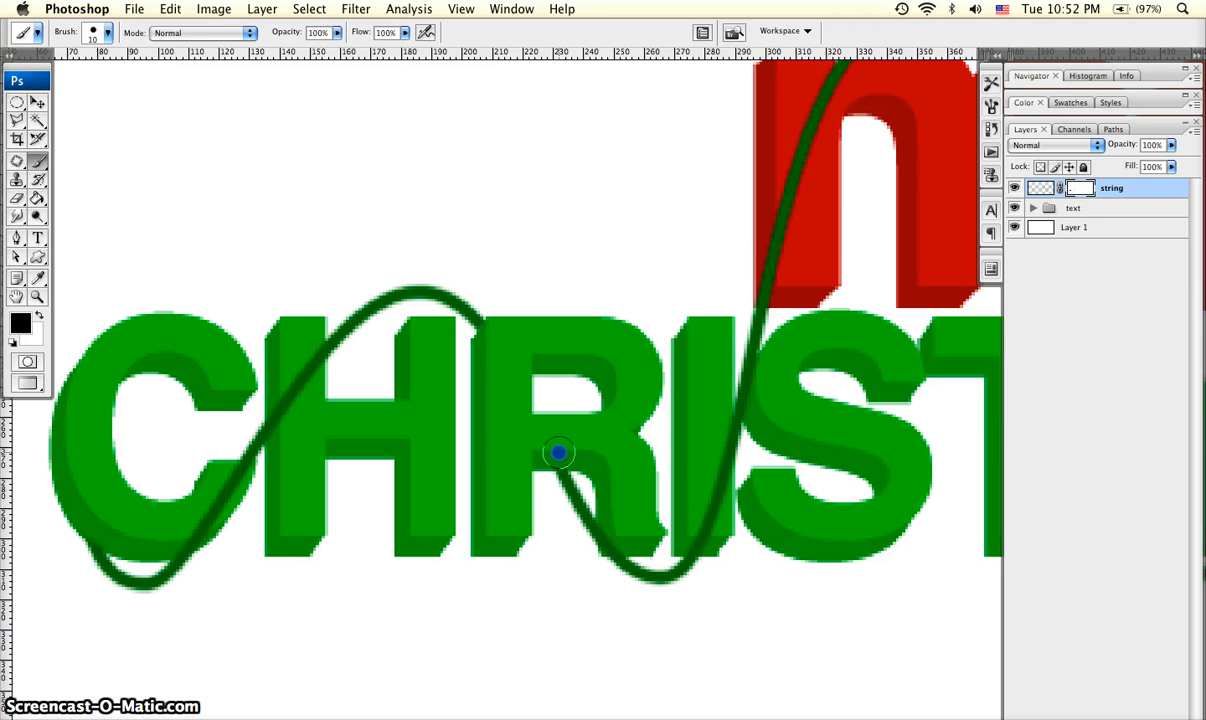
{"action": "left_click", "coordinate": [613, 542]}
Step: Mask out the string's descending part over the last leg of the m, the T's arm and the M's left stem
{"action": "scroll", "coordinate": [715, 512], "scroll_direction": "up", "scroll_amount": 10}
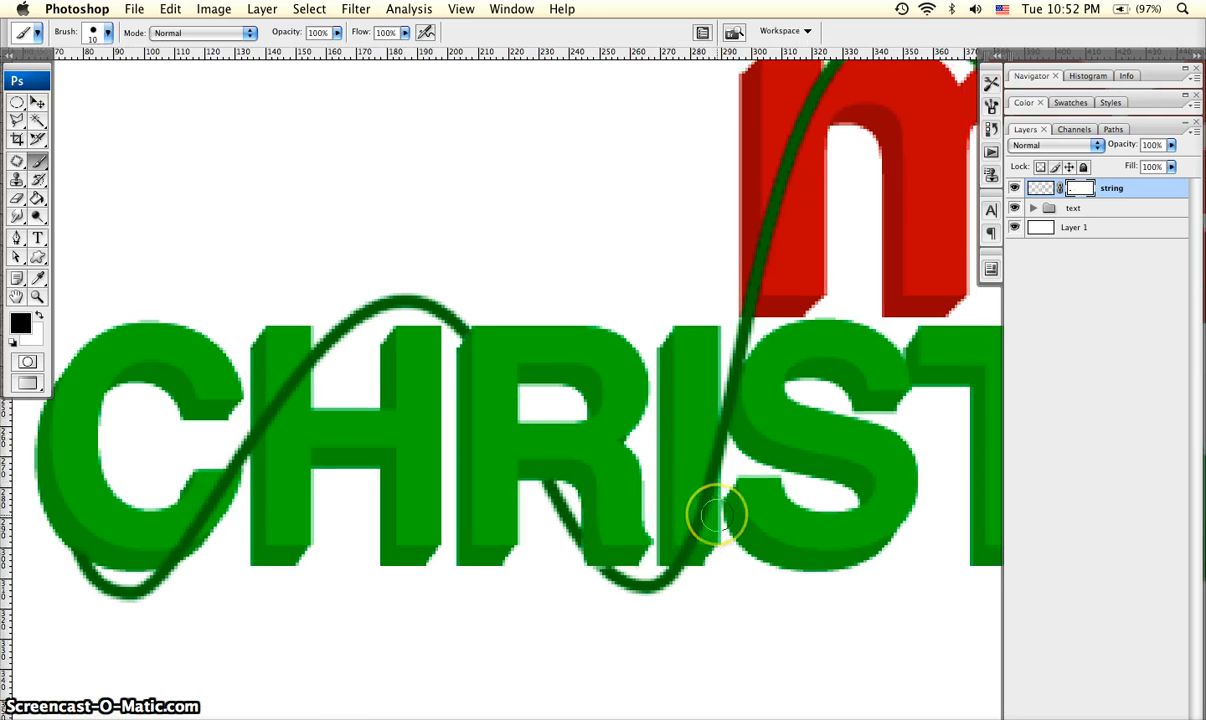
{"action": "scroll", "coordinate": [716, 512], "scroll_direction": "right", "scroll_amount": 10}
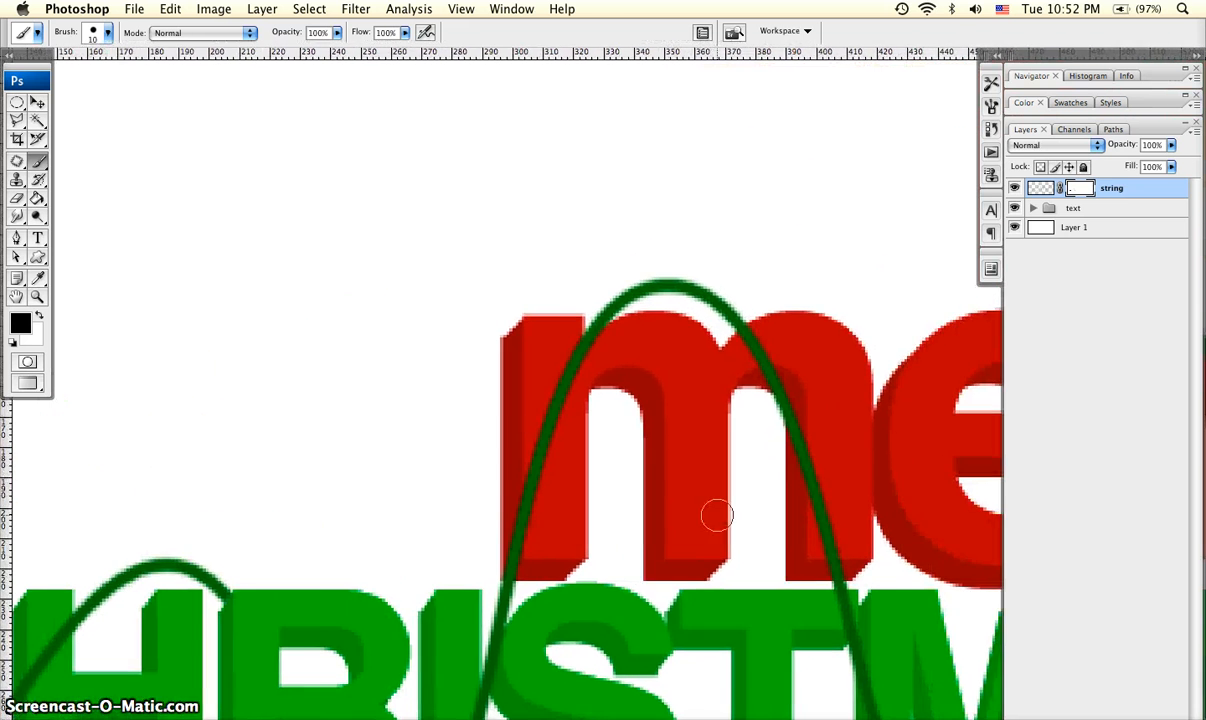
{"action": "scroll", "coordinate": [705, 501], "scroll_direction": "down", "scroll_amount": 3}
{"action": "left_click", "coordinate": [588, 226]}
{"action": "left_click", "coordinate": [593, 218]}
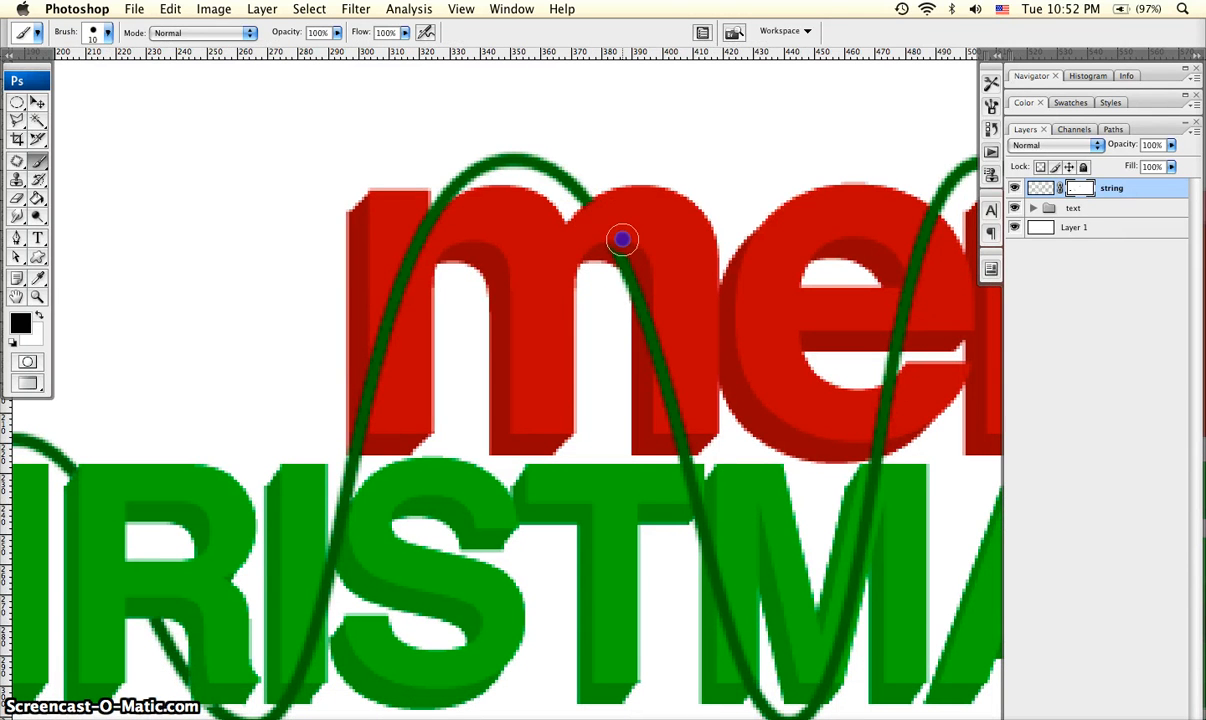
{"action": "left_click_drag", "start_coordinate": [625, 251], "coordinate": [645, 287]}
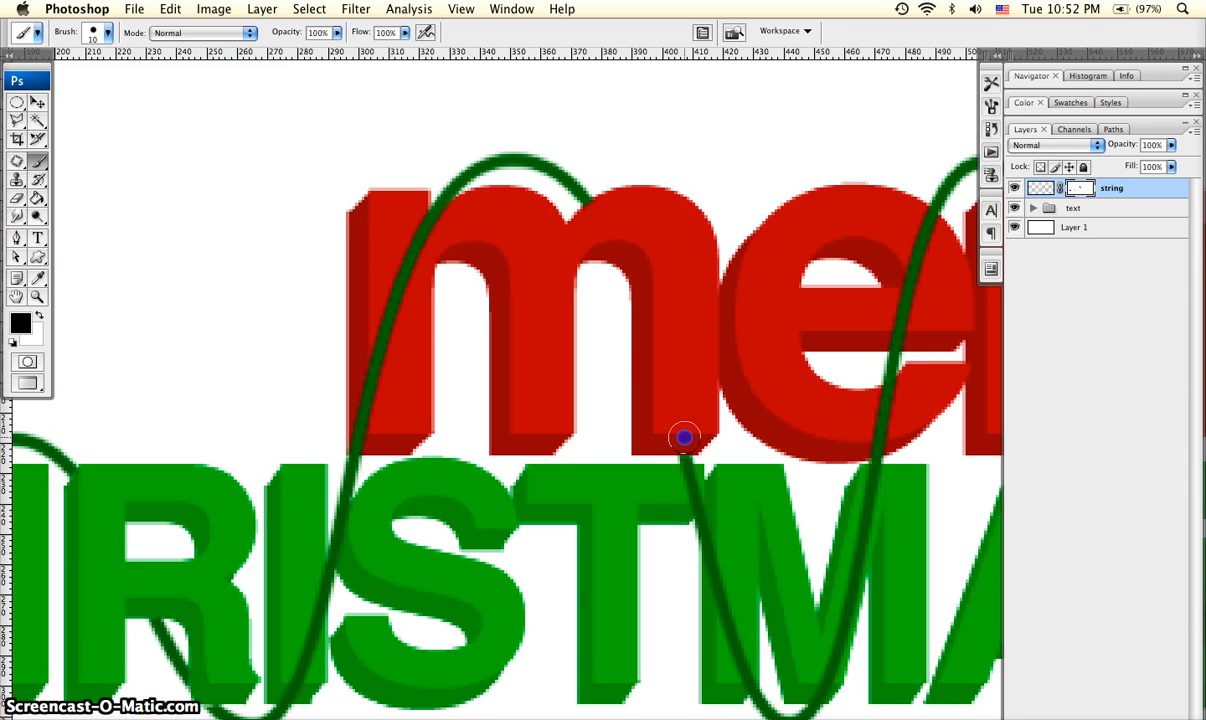
{"action": "left_click_drag", "start_coordinate": [684, 437], "coordinate": [662, 399]}
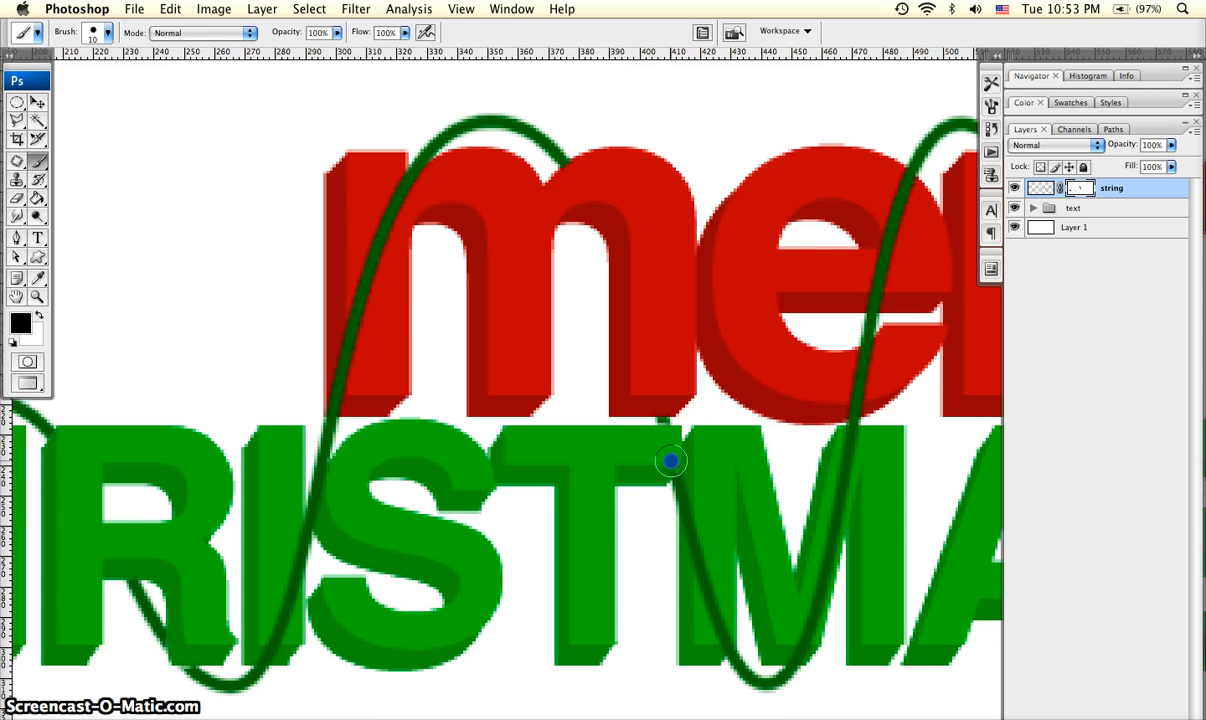
{"action": "left_click_drag", "start_coordinate": [694, 489], "coordinate": [694, 526]}
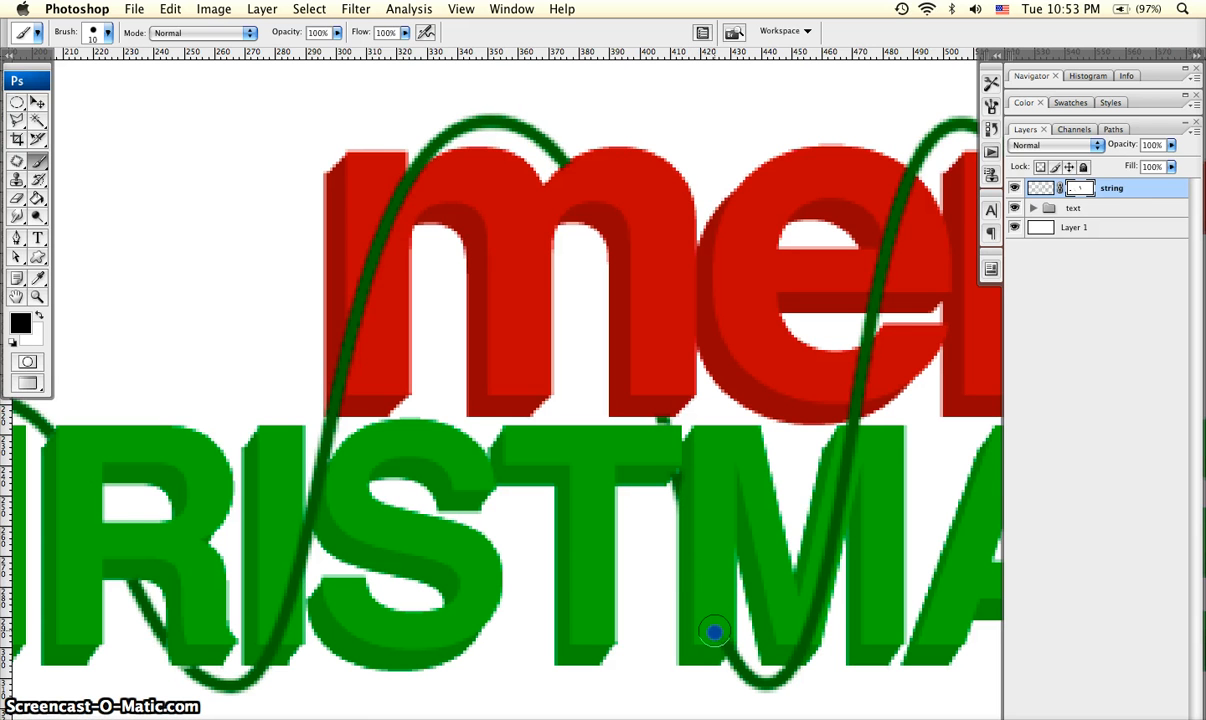
Step: Mask out the string's descending part where it crosses the first r of merry
{"action": "scroll", "coordinate": [741, 638], "scroll_direction": "right", "scroll_amount": 5}
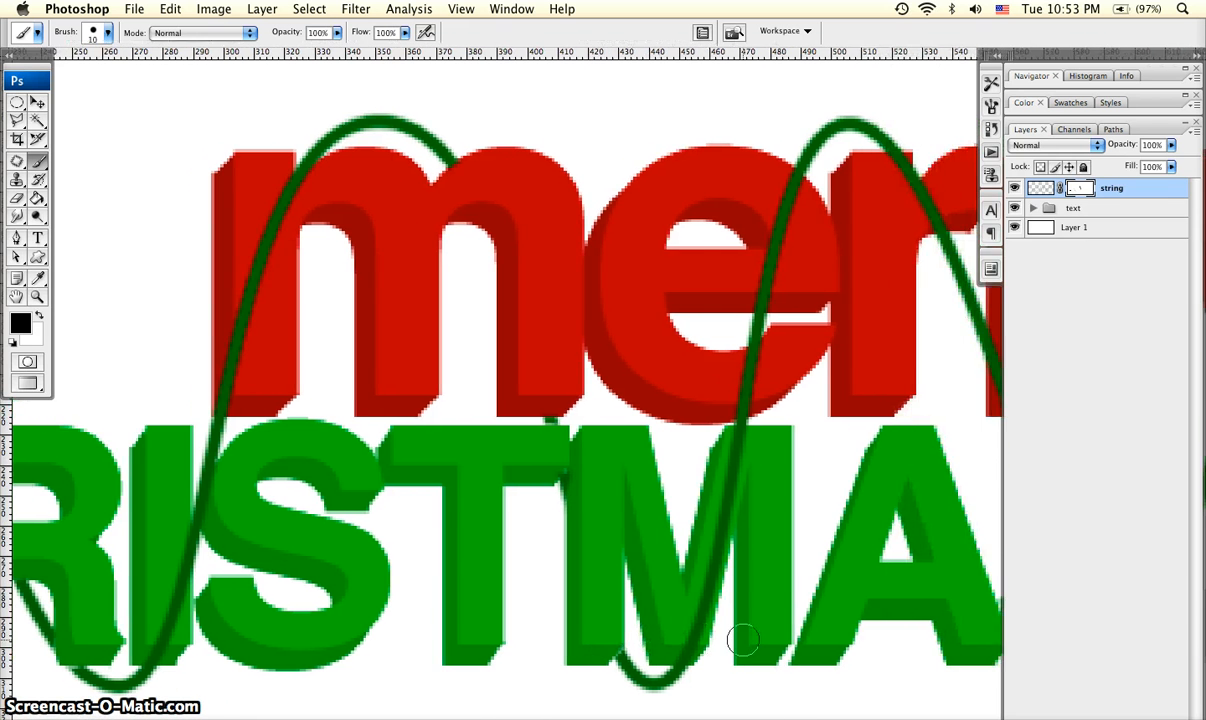
{"action": "scroll", "coordinate": [743, 640], "scroll_direction": "up", "scroll_amount": 5}
{"action": "scroll", "coordinate": [744, 640], "scroll_direction": "right", "scroll_amount": 5}
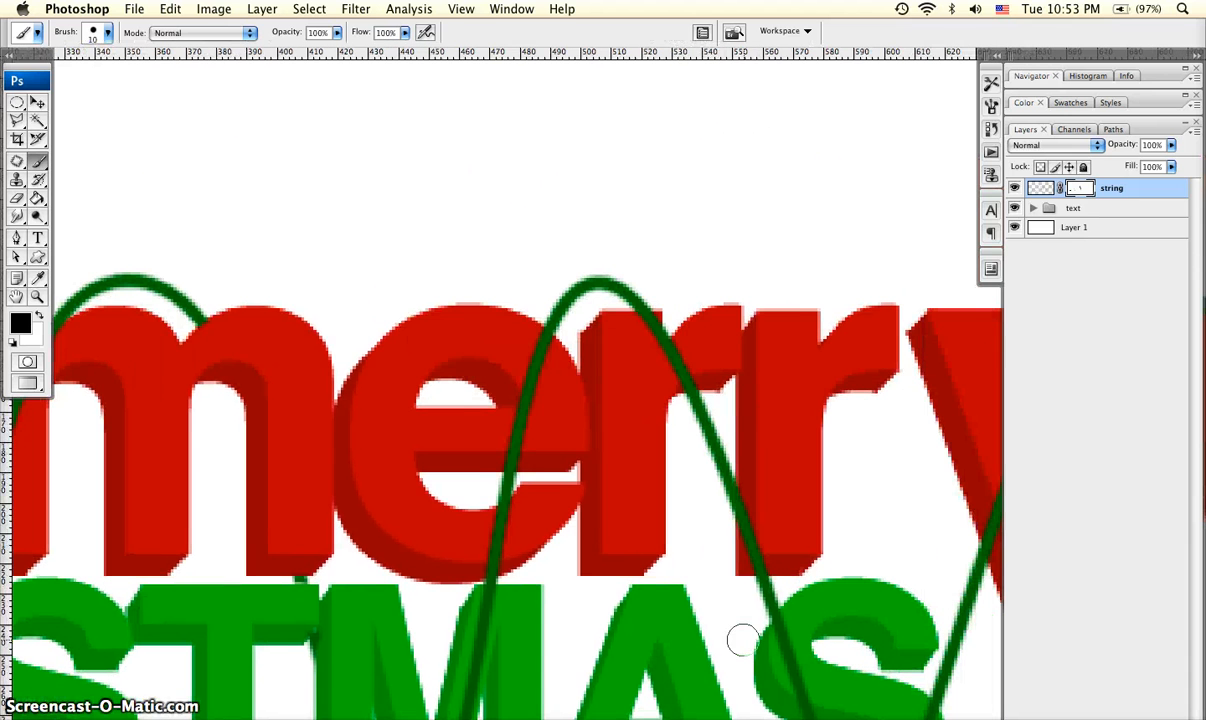
{"action": "scroll", "coordinate": [746, 632], "scroll_direction": "down", "scroll_amount": 1}
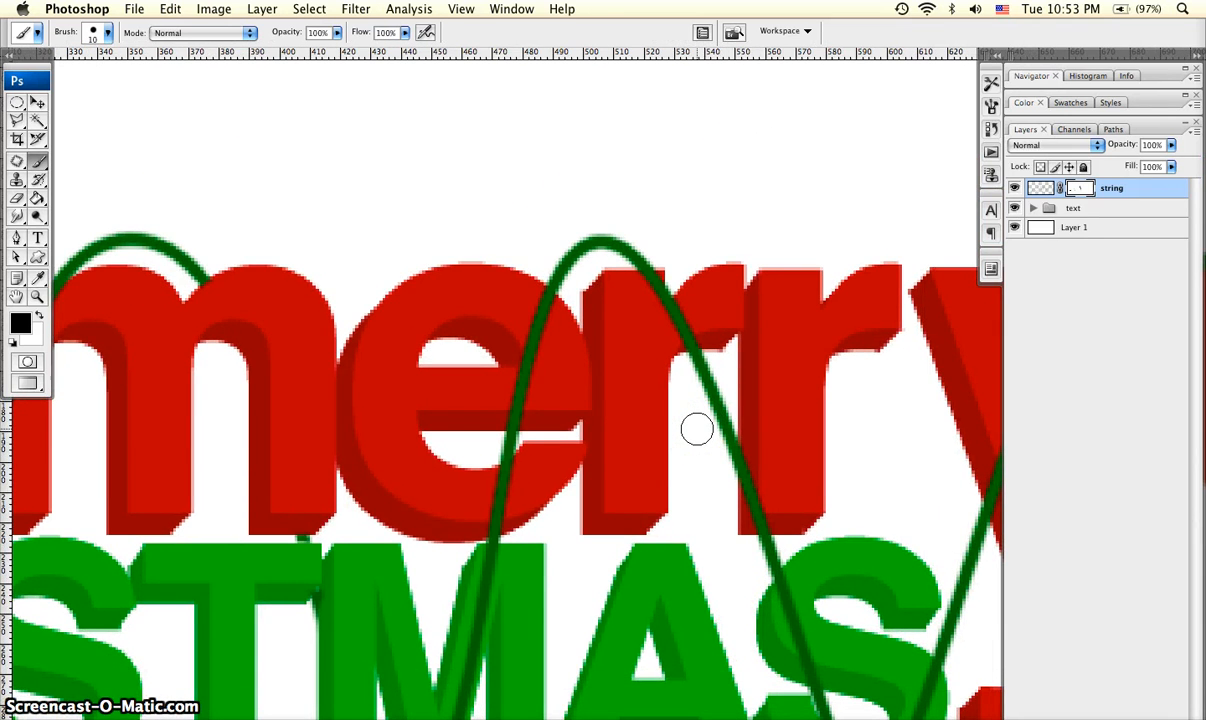
{"action": "scroll", "coordinate": [697, 429], "scroll_direction": "down", "scroll_amount": 5}
{"action": "mouse_move", "coordinate": [590, 411]}
{"action": "left_mouse_down"}
{"action": "mouse_move", "coordinate": [563, 277]}
{"action": "mouse_move", "coordinate": [641, 230]}
{"action": "mouse_move", "coordinate": [642, 172]}
{"action": "mouse_move", "coordinate": [687, 219]}
{"action": "left_mouse_up"}
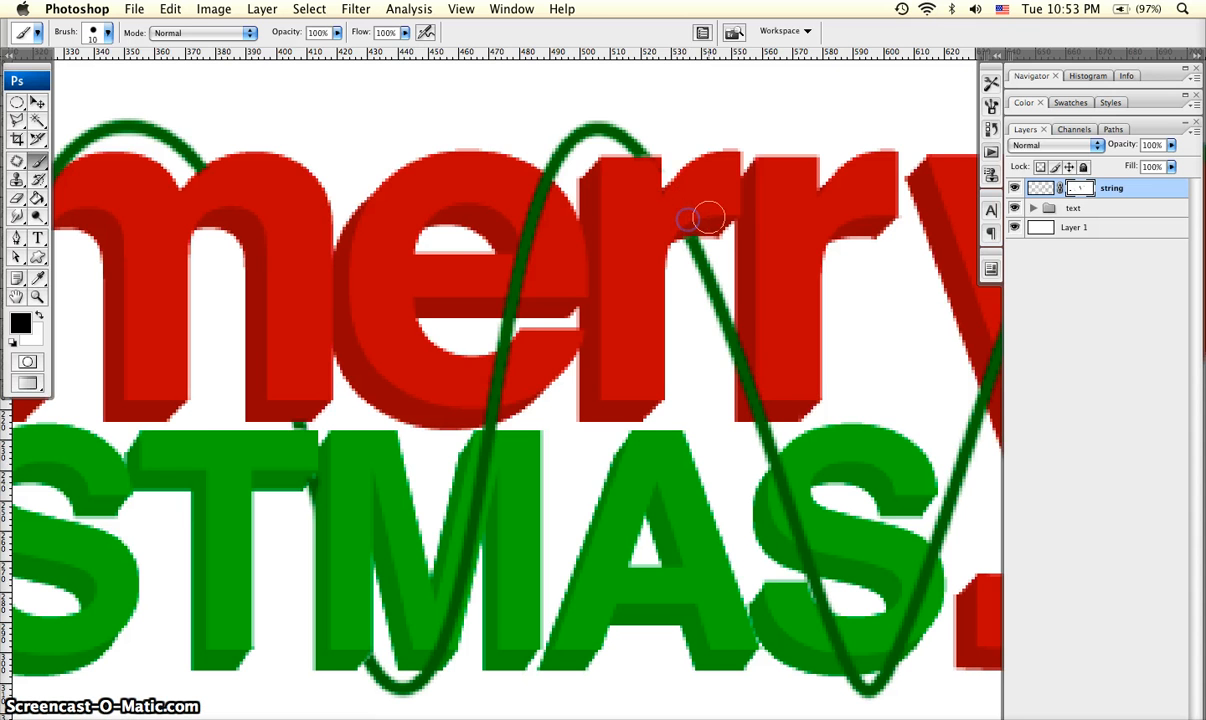
Step: Mask out the string's descending part over the second r's stem and the final S of CHRISTMAS
{"action": "scroll", "coordinate": [708, 217], "scroll_direction": "down", "scroll_amount": 4}
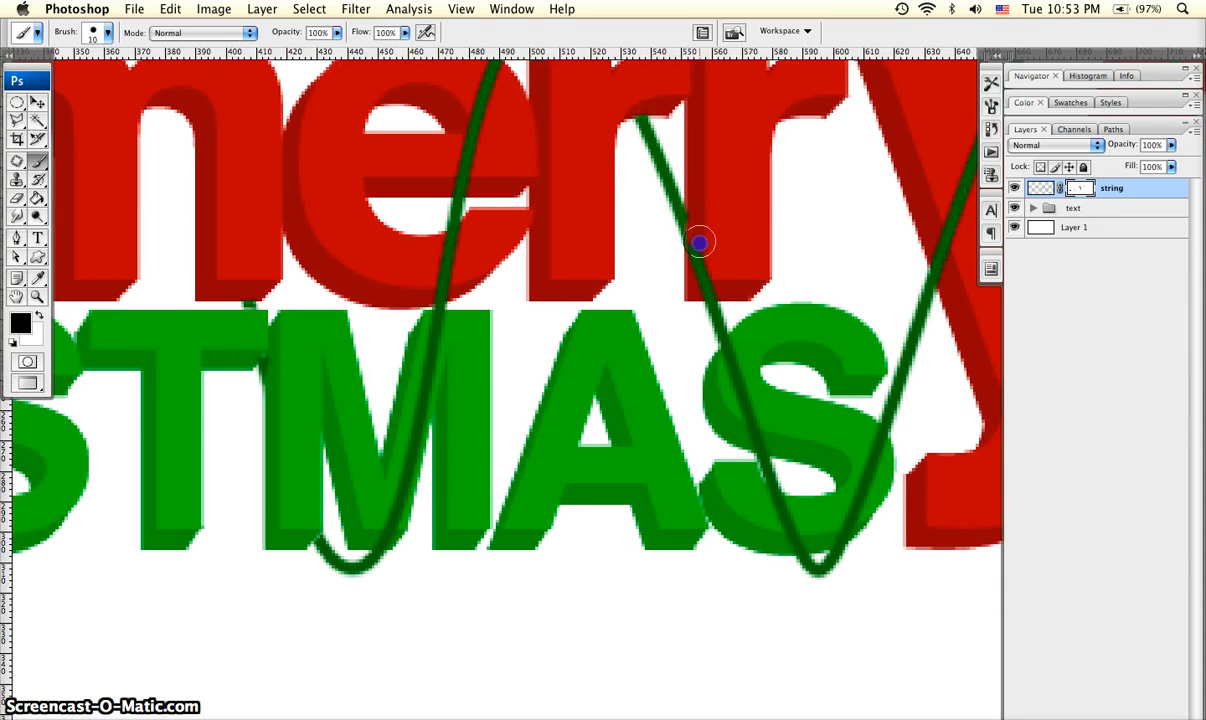
{"action": "mouse_move", "coordinate": [700, 260]}
{"action": "left_mouse_down"}
{"action": "mouse_move", "coordinate": [698, 223]}
{"action": "mouse_move", "coordinate": [708, 283]}
{"action": "mouse_move", "coordinate": [729, 276]}
{"action": "mouse_move", "coordinate": [741, 327]}
{"action": "left_mouse_up"}
{"action": "scroll", "coordinate": [729, 279], "scroll_direction": "down", "scroll_amount": 1}
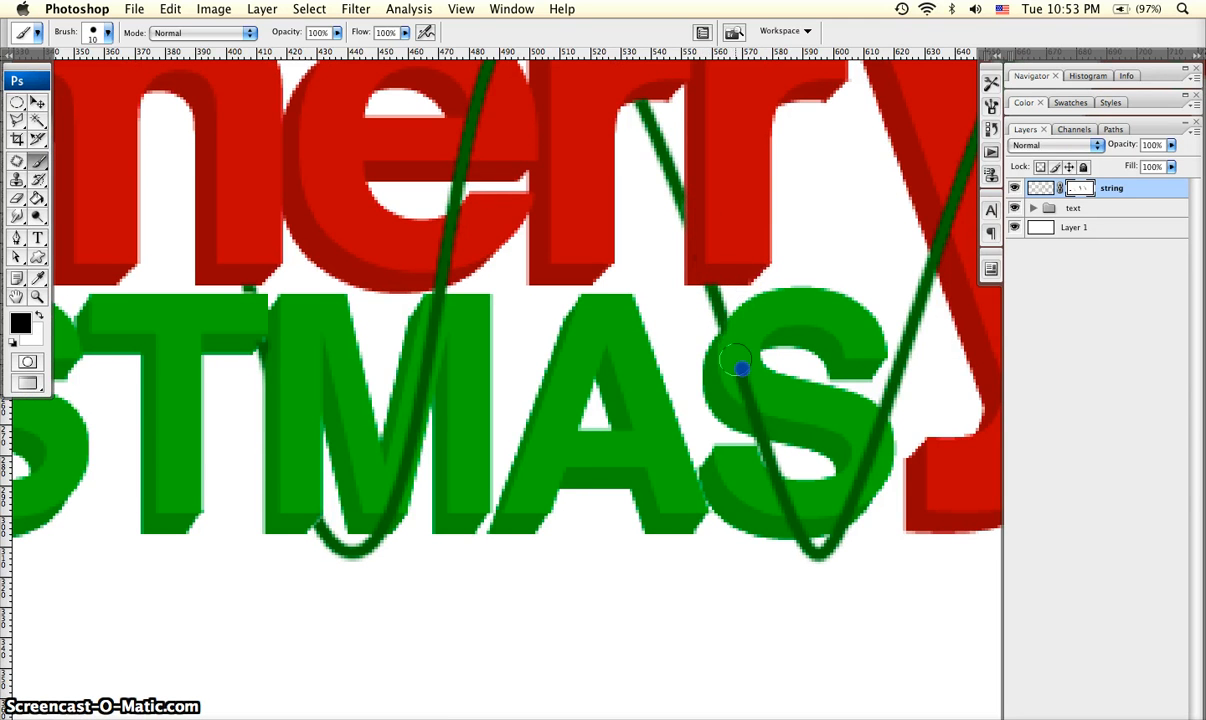
{"action": "left_click_drag", "start_coordinate": [752, 390], "coordinate": [781, 491]}
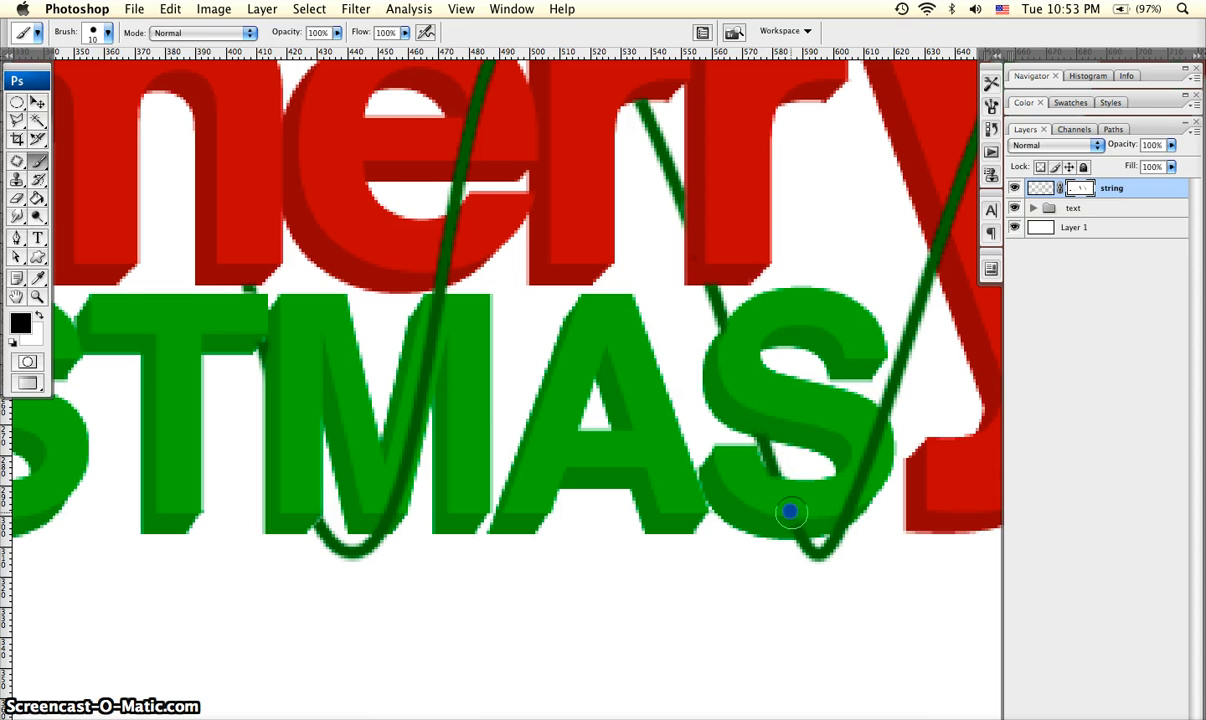
Step: Mask out the string's end over the right arm of the y
{"action": "scroll", "coordinate": [840, 495], "scroll_direction": "right", "scroll_amount": 10}
{"action": "scroll", "coordinate": [840, 495], "scroll_direction": "up", "scroll_amount": 6}
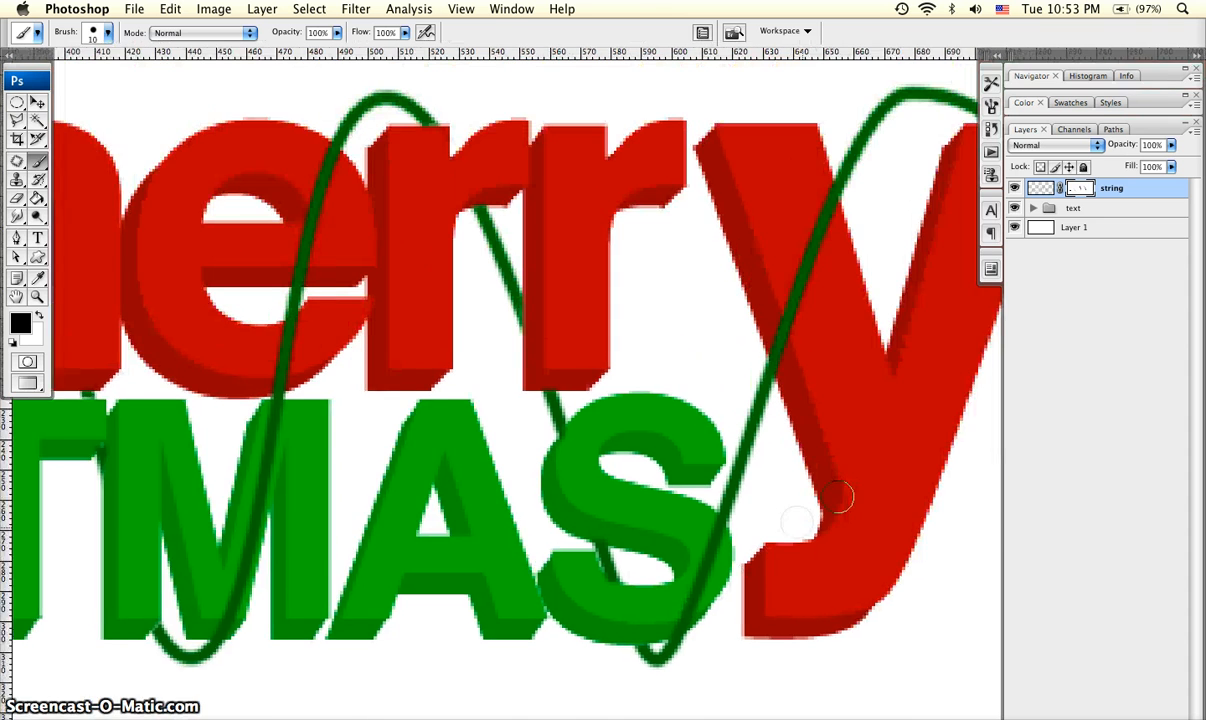
{"action": "left_click_drag", "start_coordinate": [858, 213], "coordinate": [874, 232]}
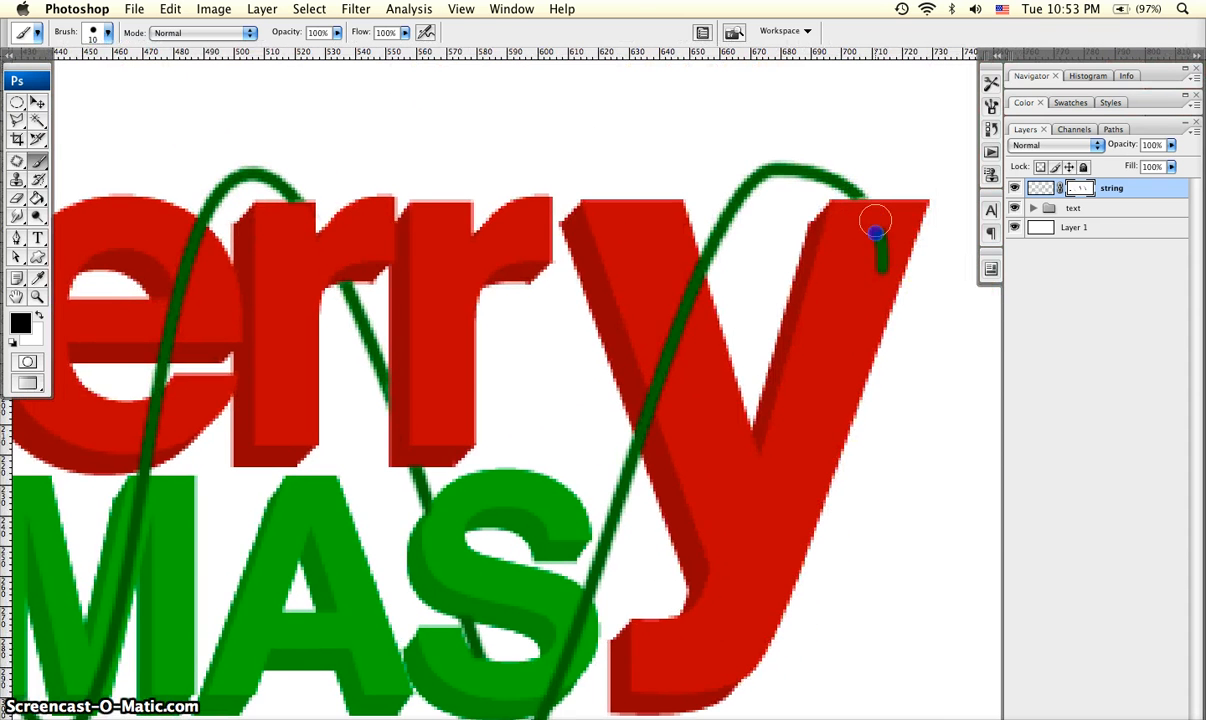
{"action": "key", "text": "z"}
{"action": "left_click", "coordinate": [318, 33]}
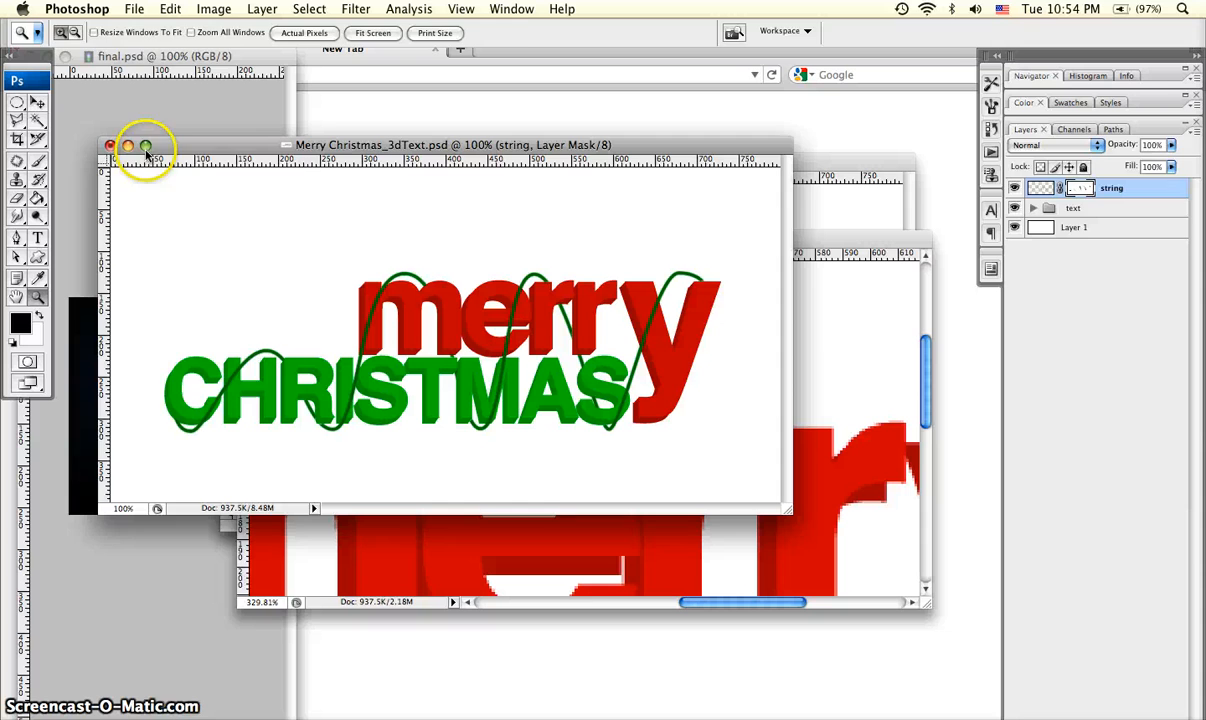
Step: Copy the light bulb's base, glow and bulb layers into Merry Christmas_3dText.psd and group them under the name bulb
{"action": "key", "text": "v"}
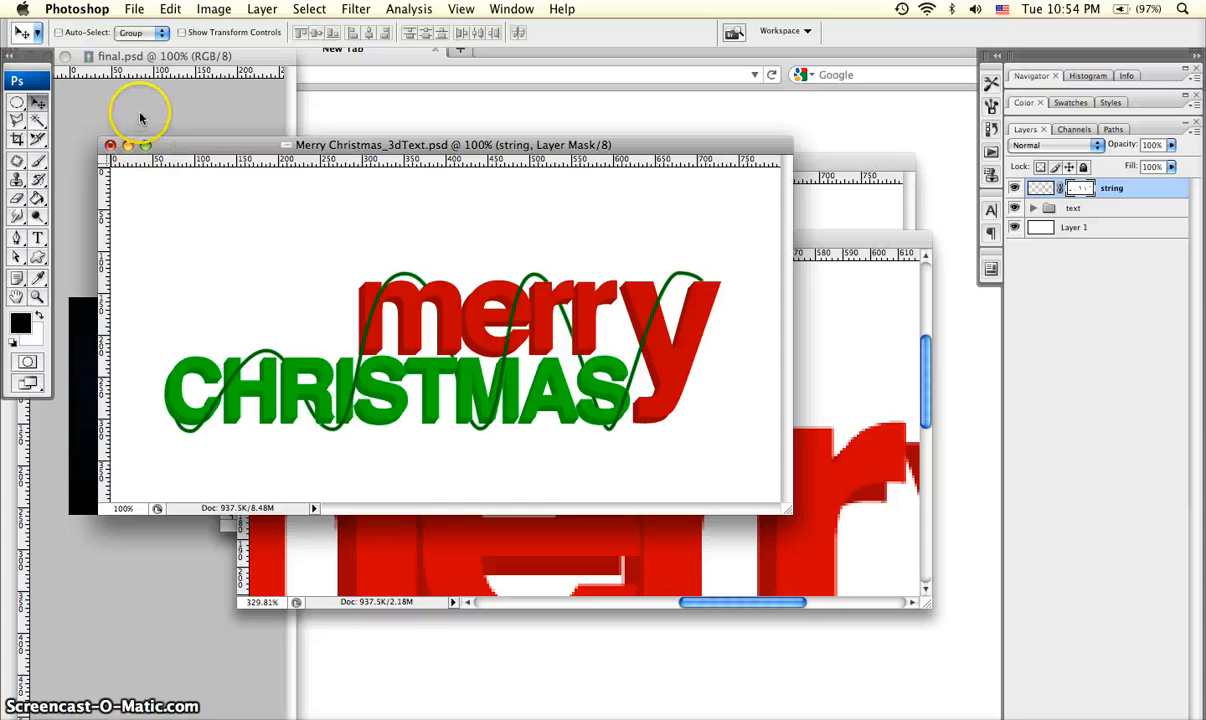
{"action": "left_click", "coordinate": [147, 232]}
{"action": "left_click_drag", "start_coordinate": [147, 232], "coordinate": [355, 276]}
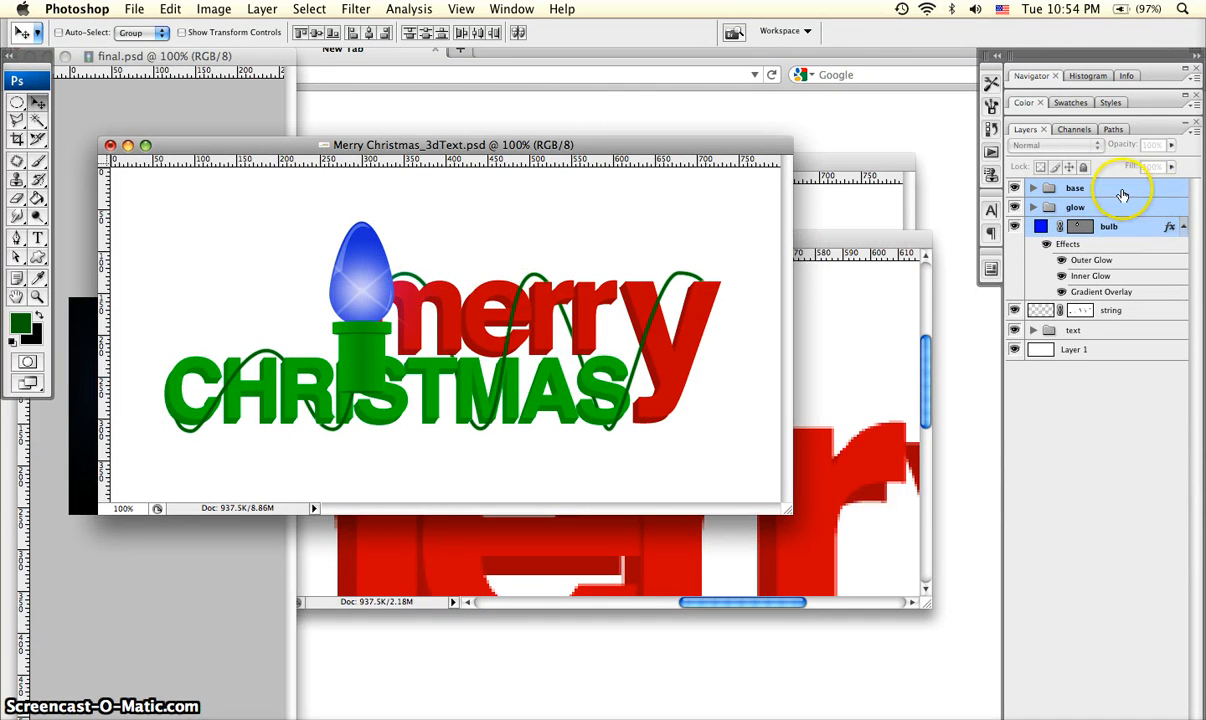
{"action": "left_click_drag", "start_coordinate": [1122, 195], "coordinate": [1135, 719]}
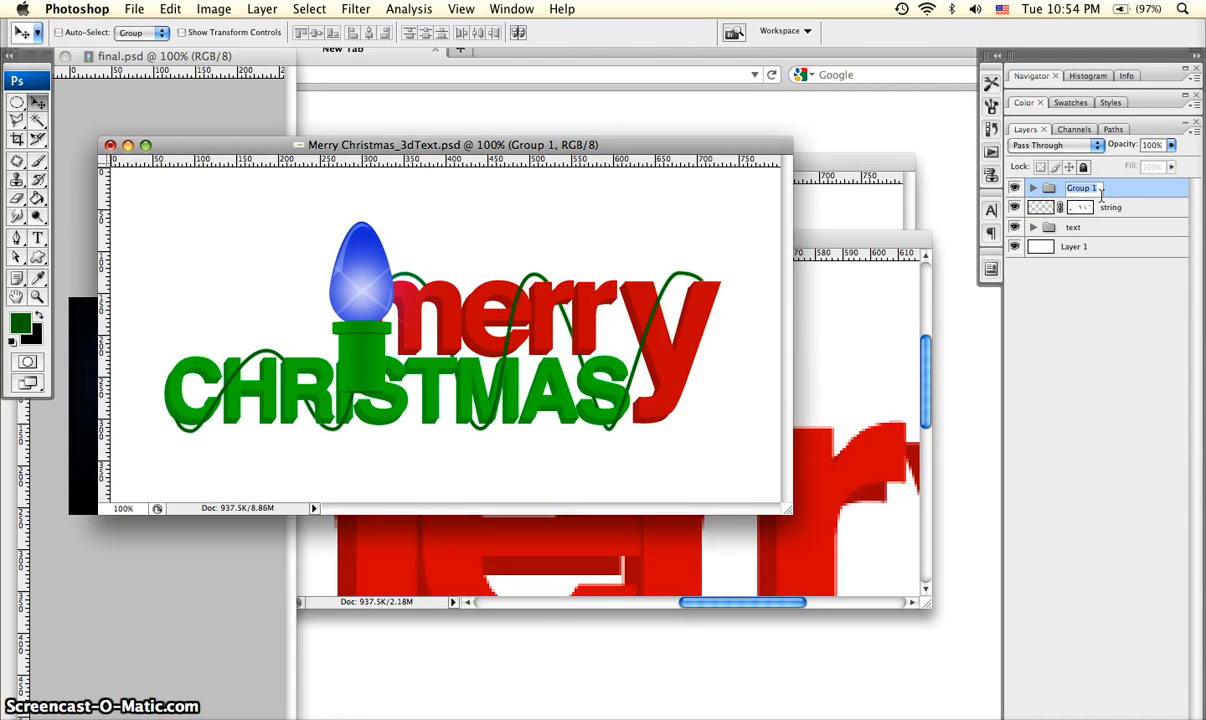
{"action": "key", "text": "Return"}
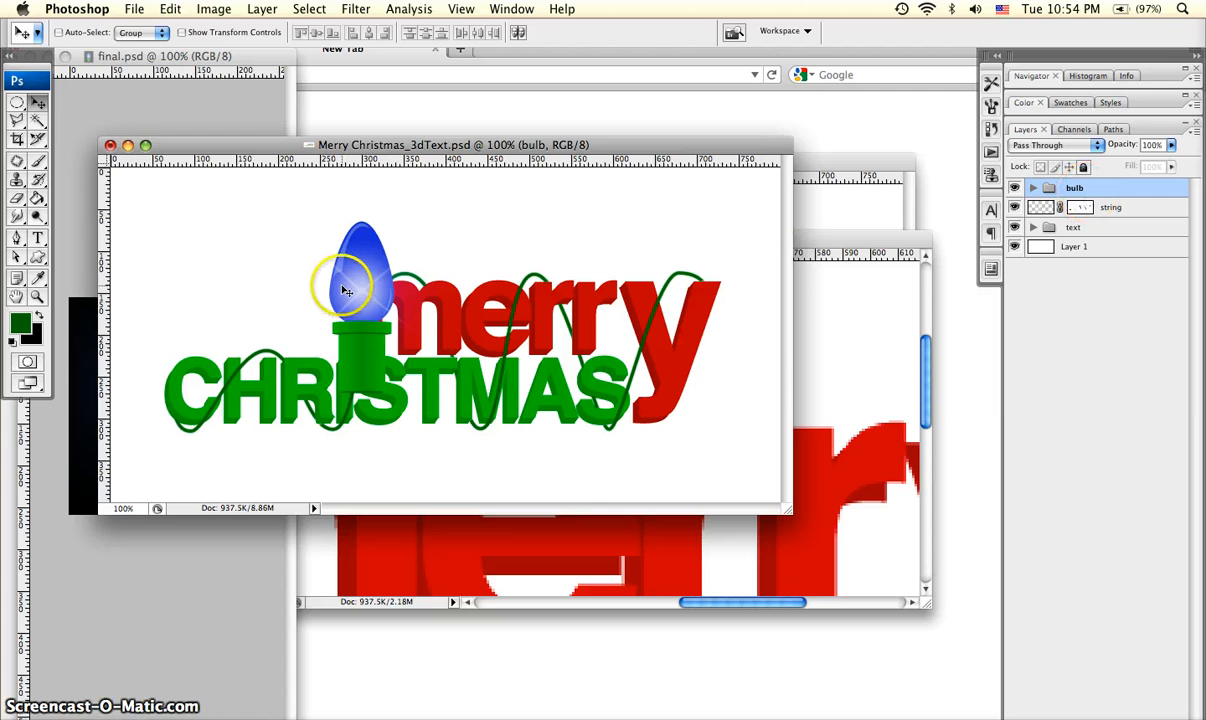
Step: Move the bulb group above the H of CHRISTMAS and scale it proportionally to about 20.6%
{"action": "left_click_drag", "start_coordinate": [355, 290], "coordinate": [266, 285]}
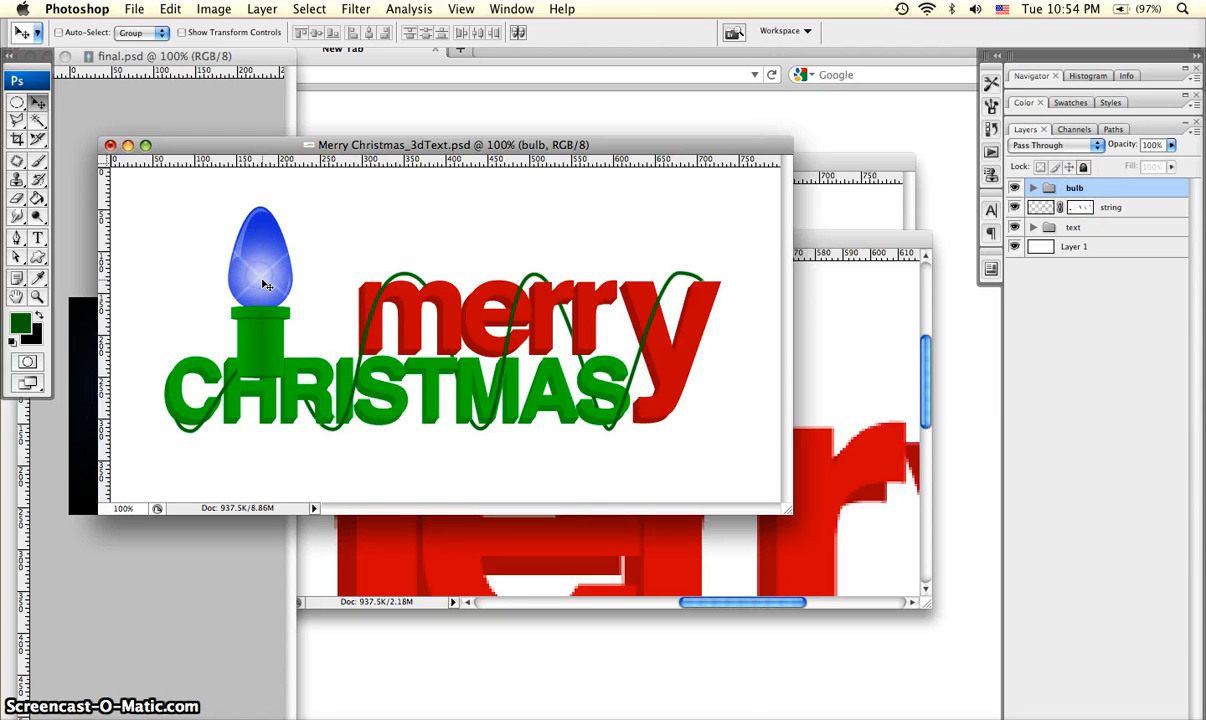
{"action": "key", "text": "super+t"}
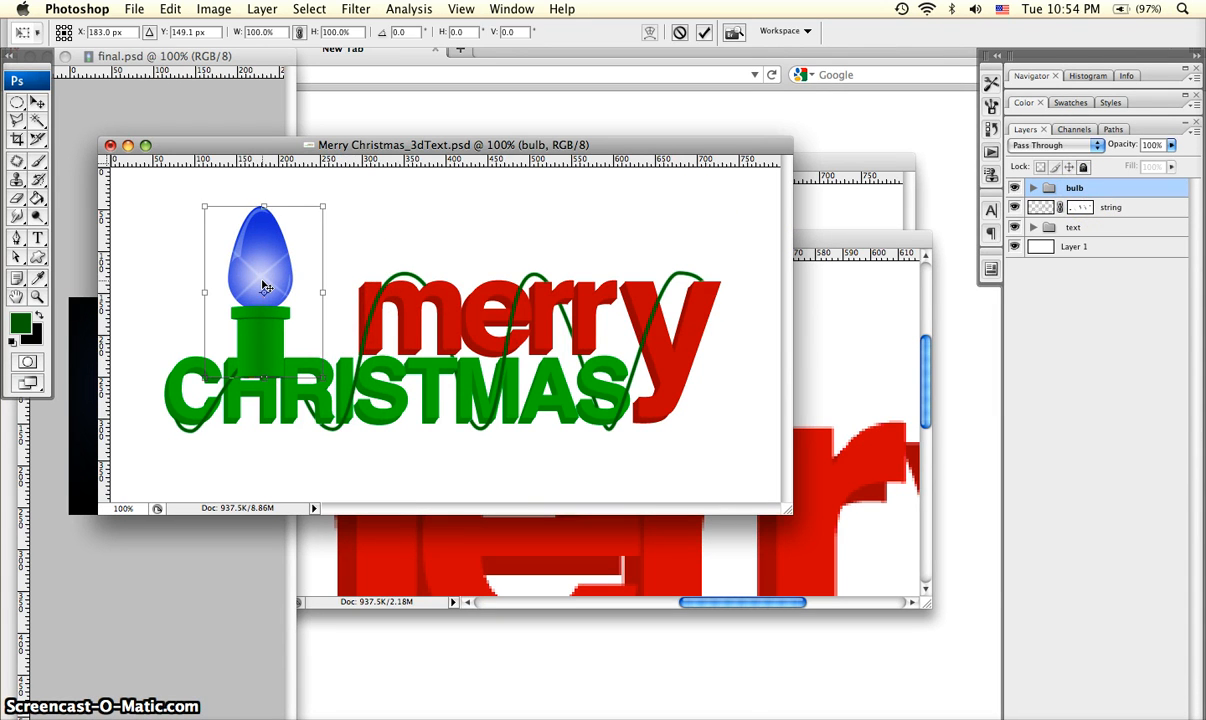
{"action": "left_click_drag", "start_coordinate": [317, 376], "coordinate": [218, 252]}
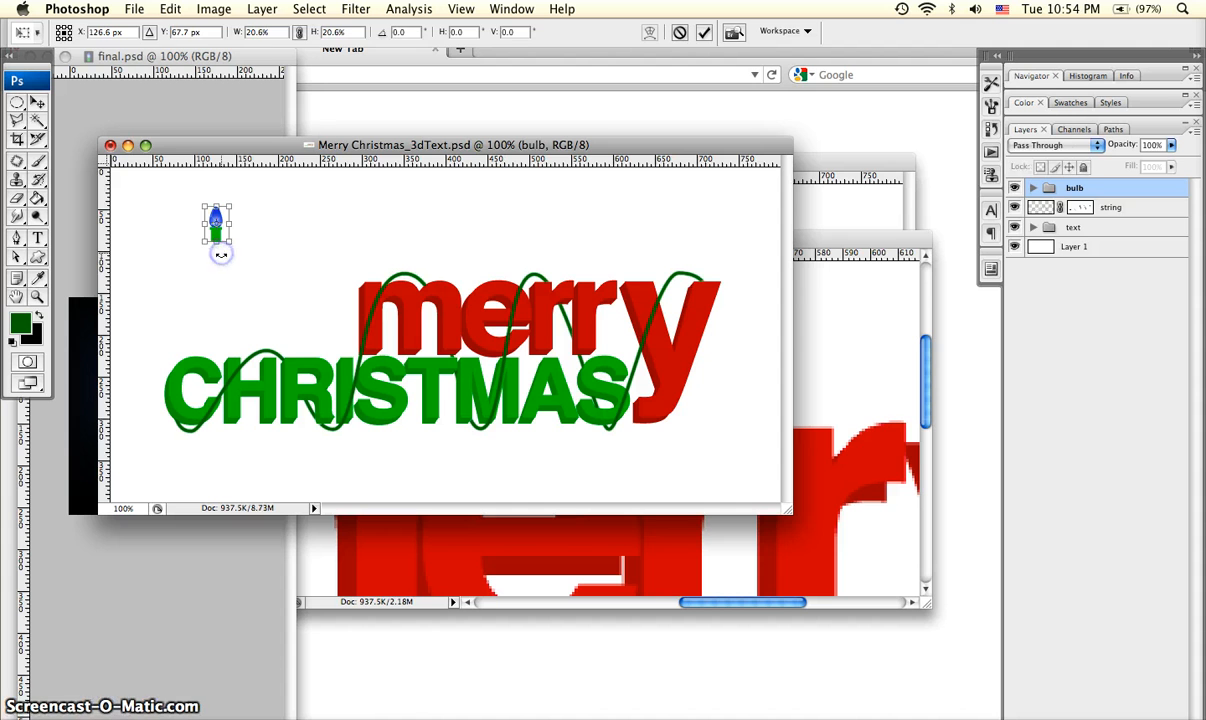
{"action": "key", "text": "Return"}
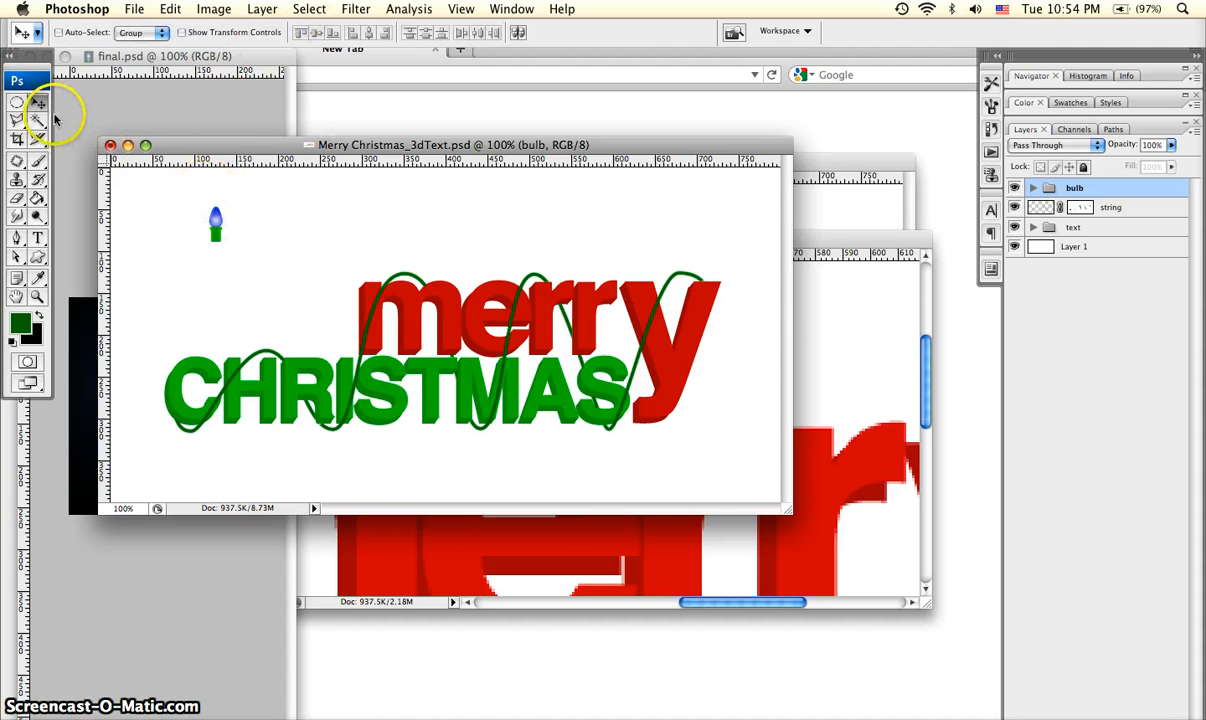
Step: Place the bulb on the string at the bottom of the C and rotate it by about -41.9°
{"action": "left_click_drag", "start_coordinate": [213, 213], "coordinate": [195, 327]}
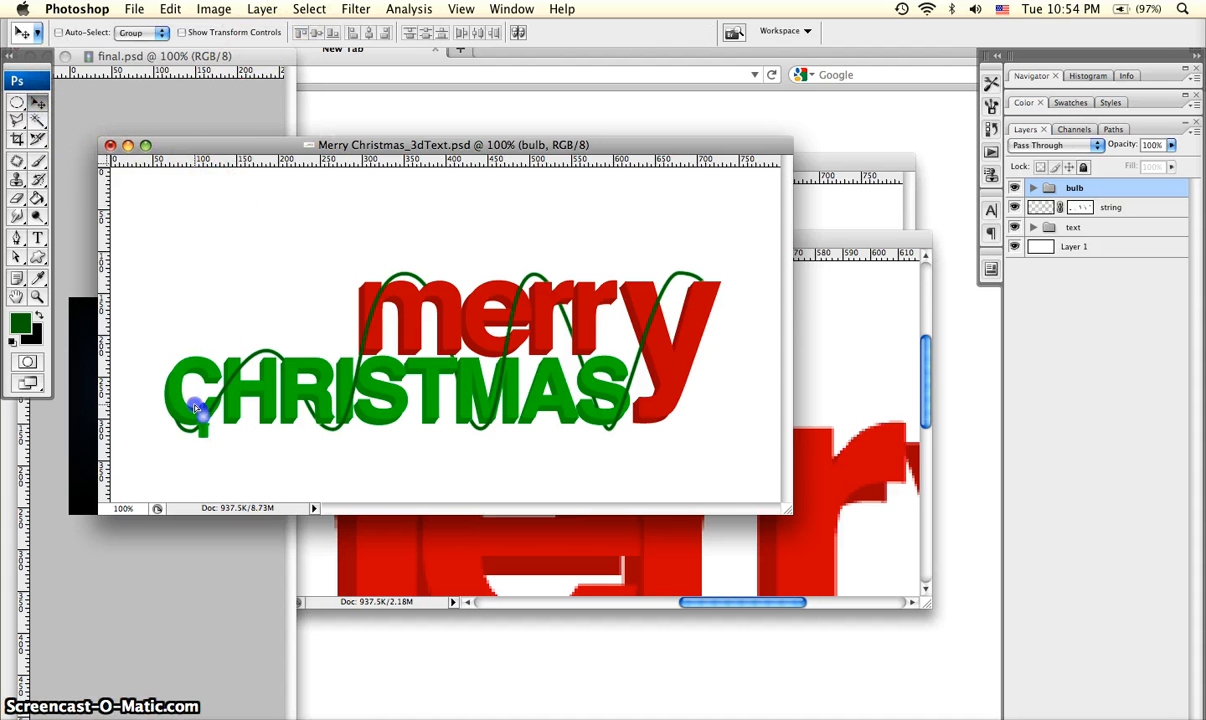
{"action": "key", "text": "ctrl+t"}
{"action": "left_click_drag", "start_coordinate": [194, 384], "coordinate": [200, 371]}
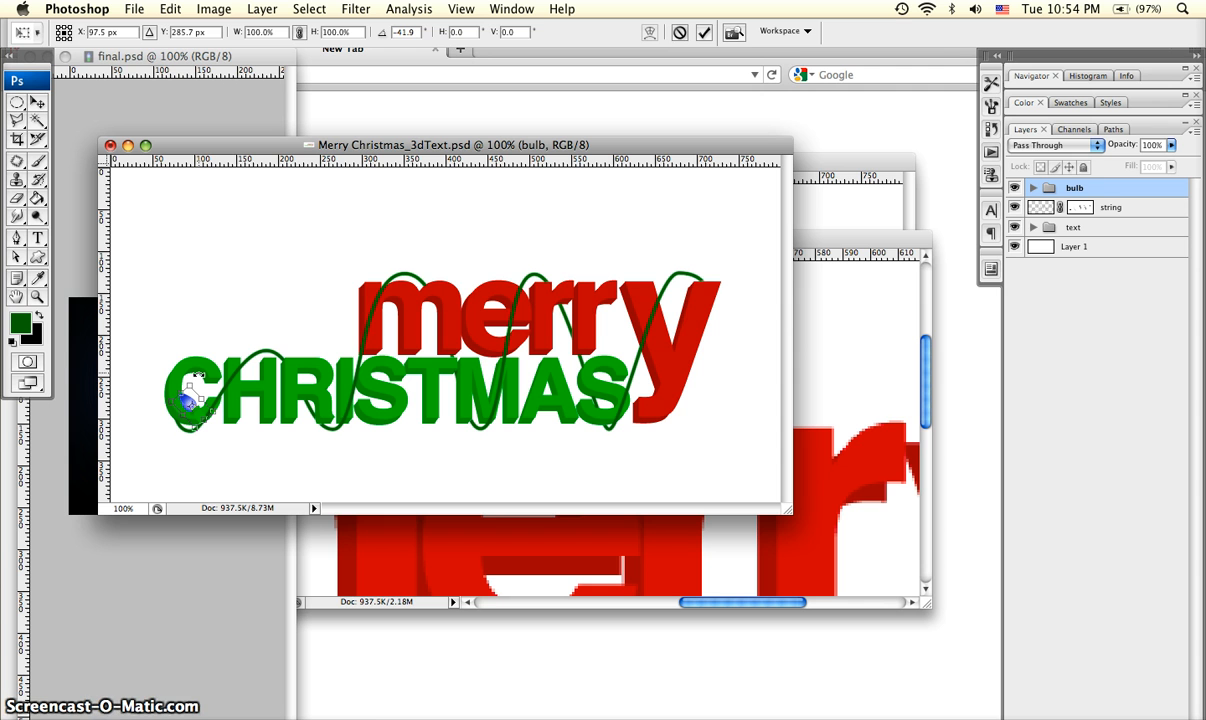
{"action": "key", "text": "Return"}
Step: Scale the bulb inside the C proportionally to about 80.9%
{"action": "key", "text": "ctrl+t"}
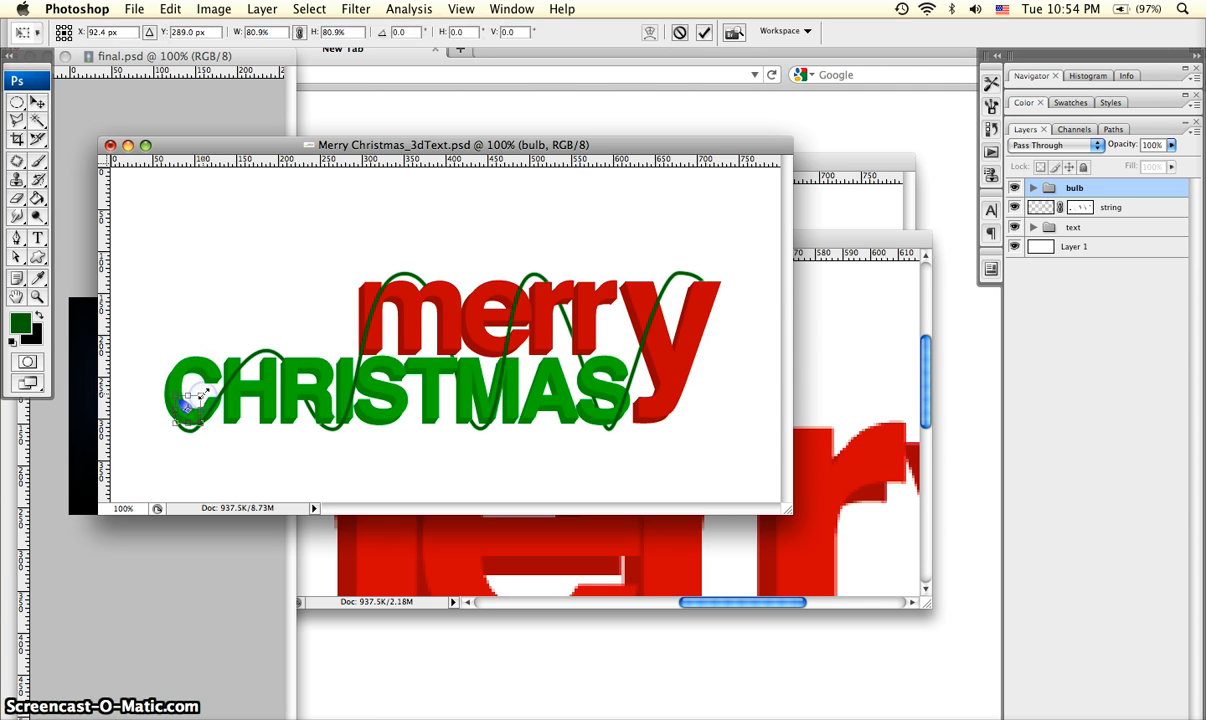
{"action": "key", "text": "Return"}
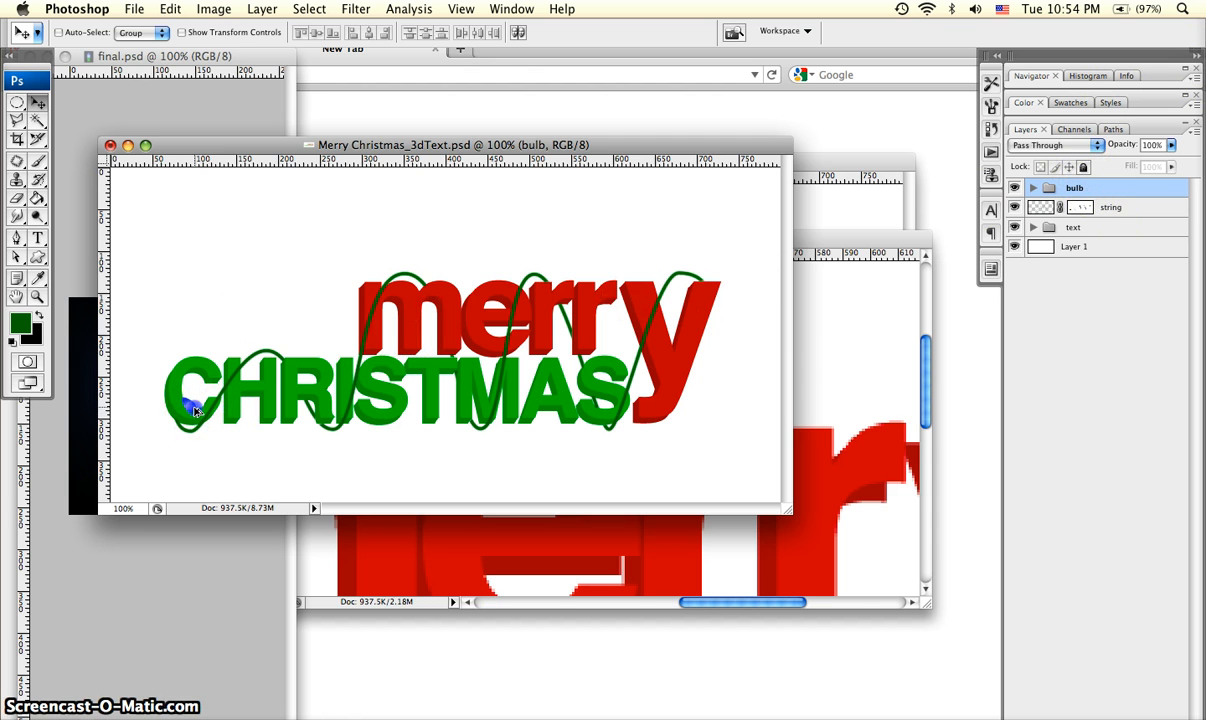
Step: Duplicate the bulb group, rotate the copy by about 174.9° and place it on the string over the H
{"action": "left_click_drag", "start_coordinate": [211, 392], "coordinate": [229, 373]}
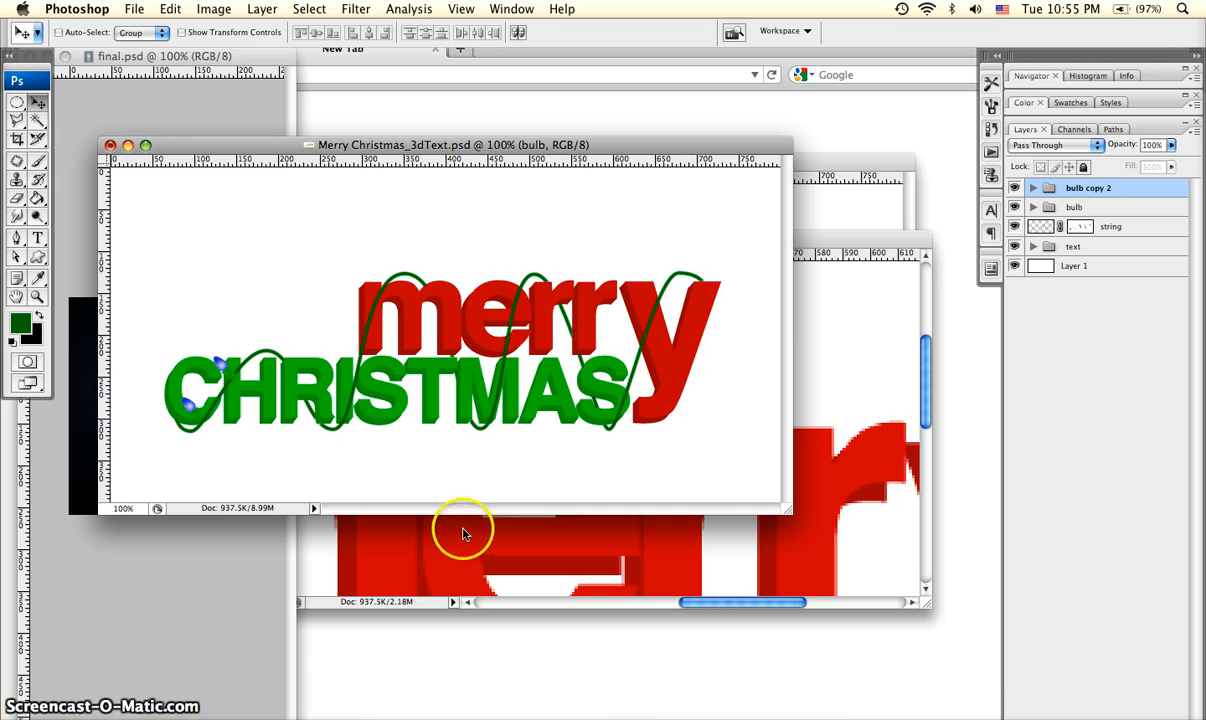
{"action": "key", "text": "super+t"}
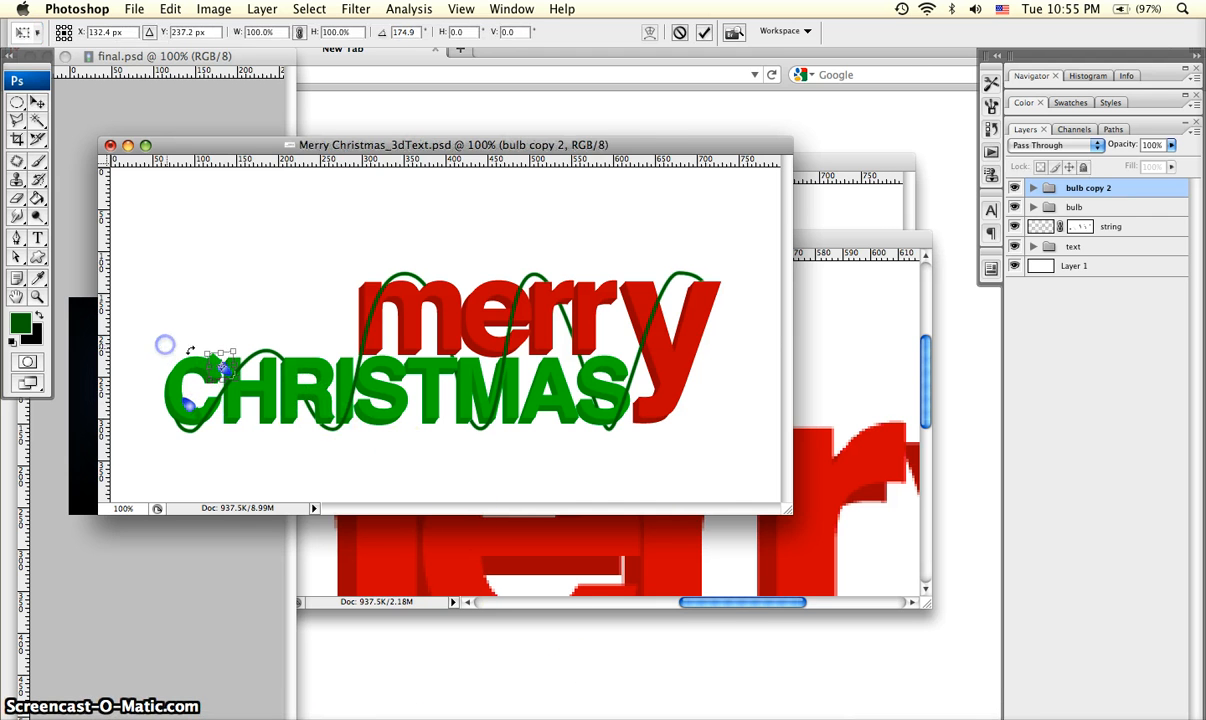
{"action": "key", "text": "Return"}
{"action": "left_click", "coordinate": [273, 377]}
{"action": "left_click_drag", "start_coordinate": [273, 377], "coordinate": [238, 383]}
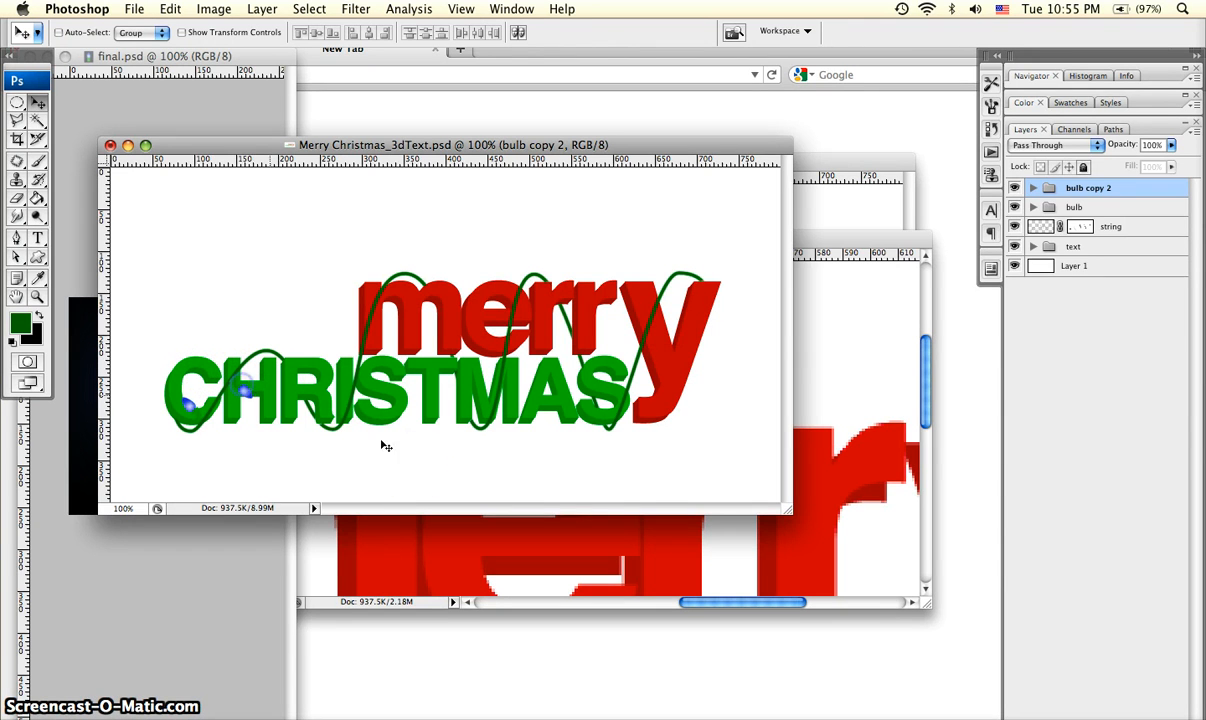
Step: Merge the glow copy and bulb copy layers of the duplicated bulb and name the result merged
{"action": "left_click", "coordinate": [1031, 189]}
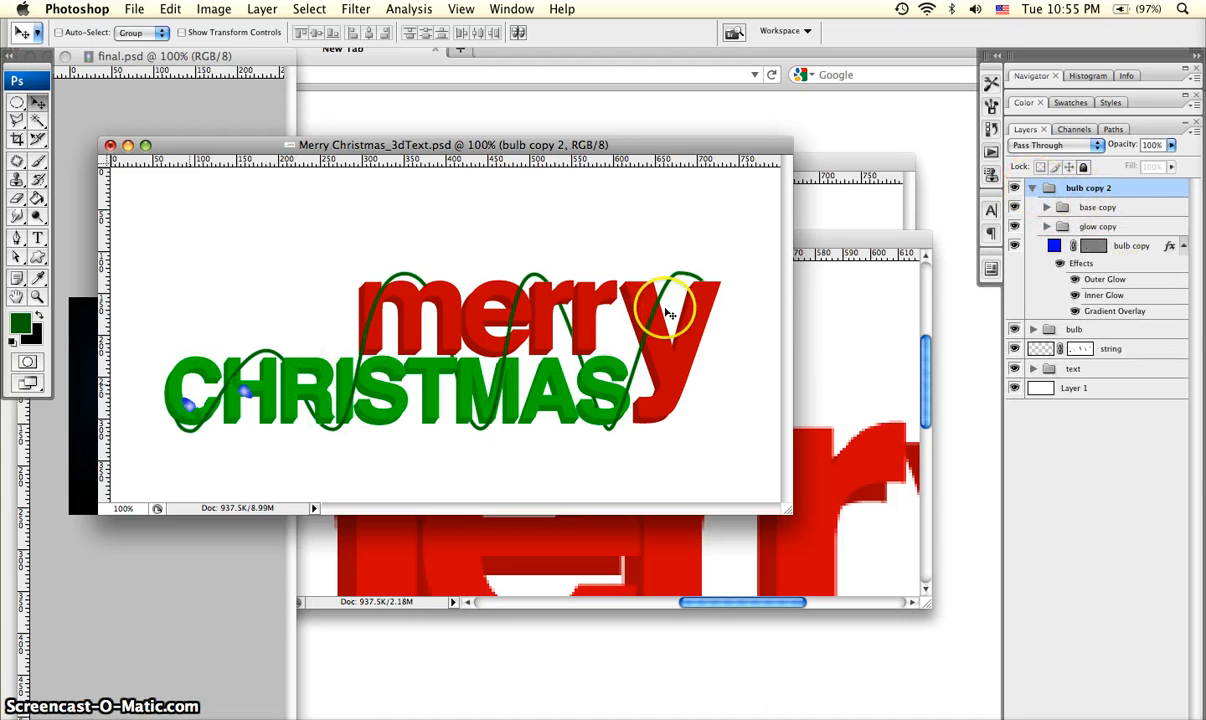
{"action": "left_click", "coordinate": [1125, 229]}
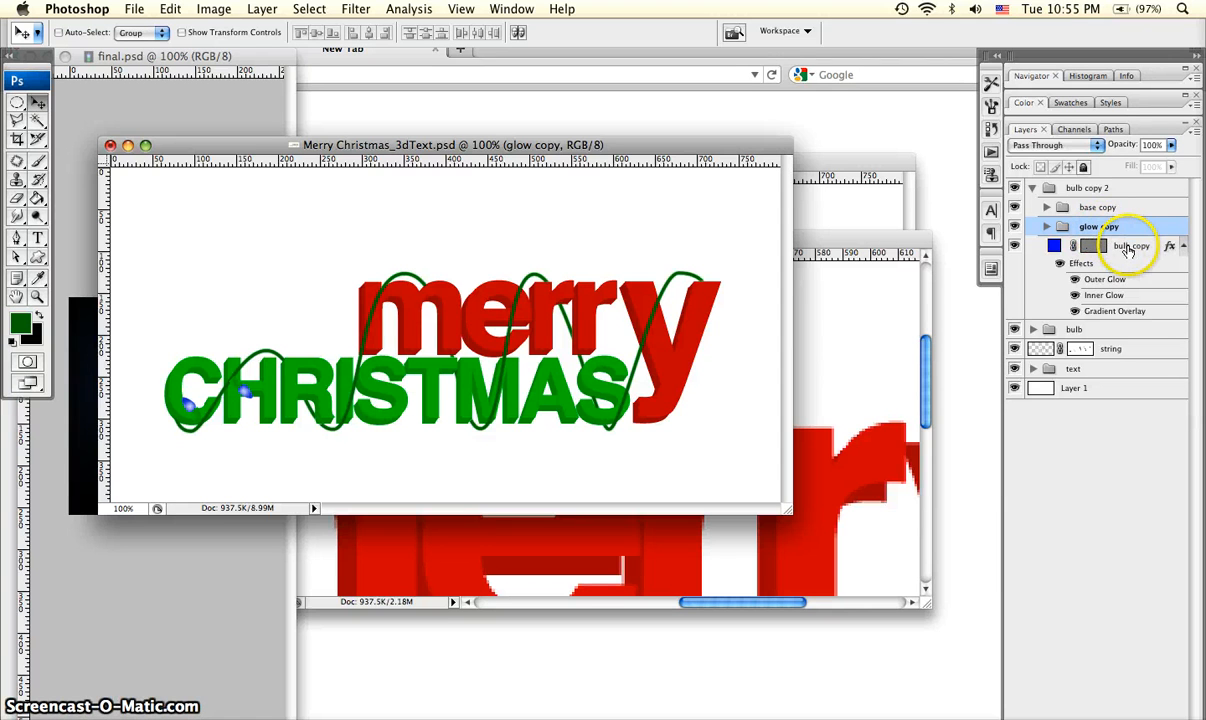
{"action": "left_click", "coordinate": [1128, 248], "text": "shift"}
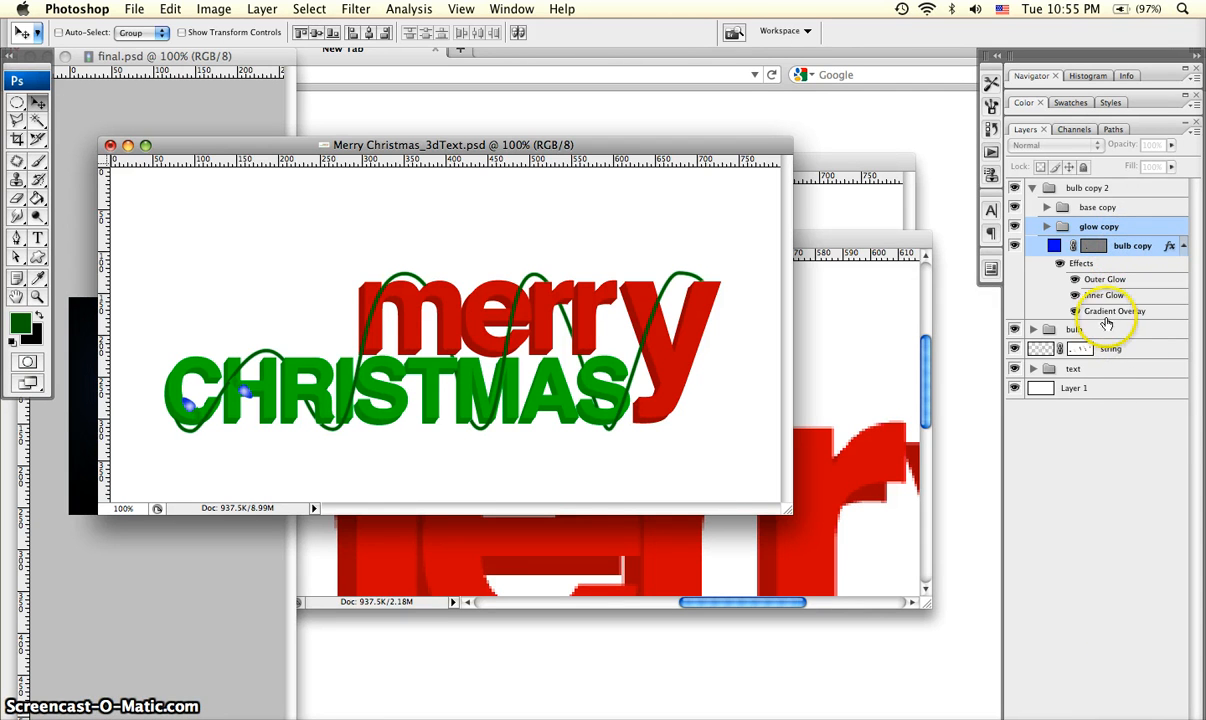
{"action": "right_click", "coordinate": [1090, 231]}
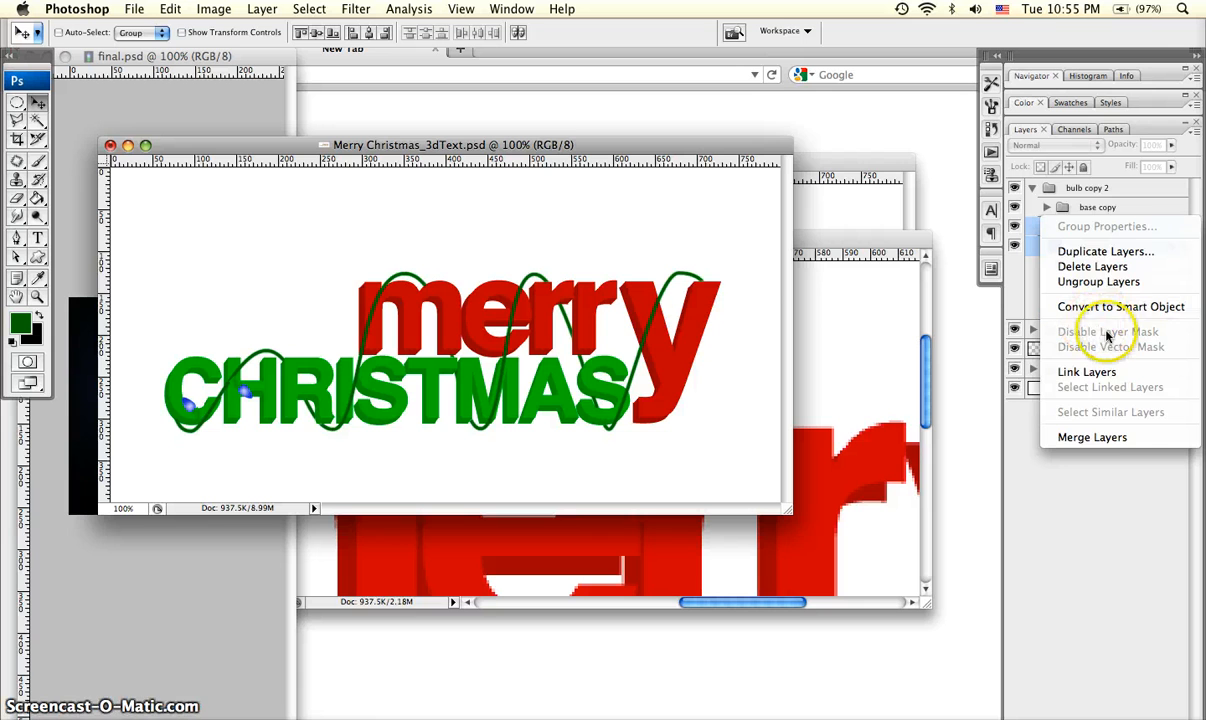
{"action": "left_click", "coordinate": [1095, 436]}
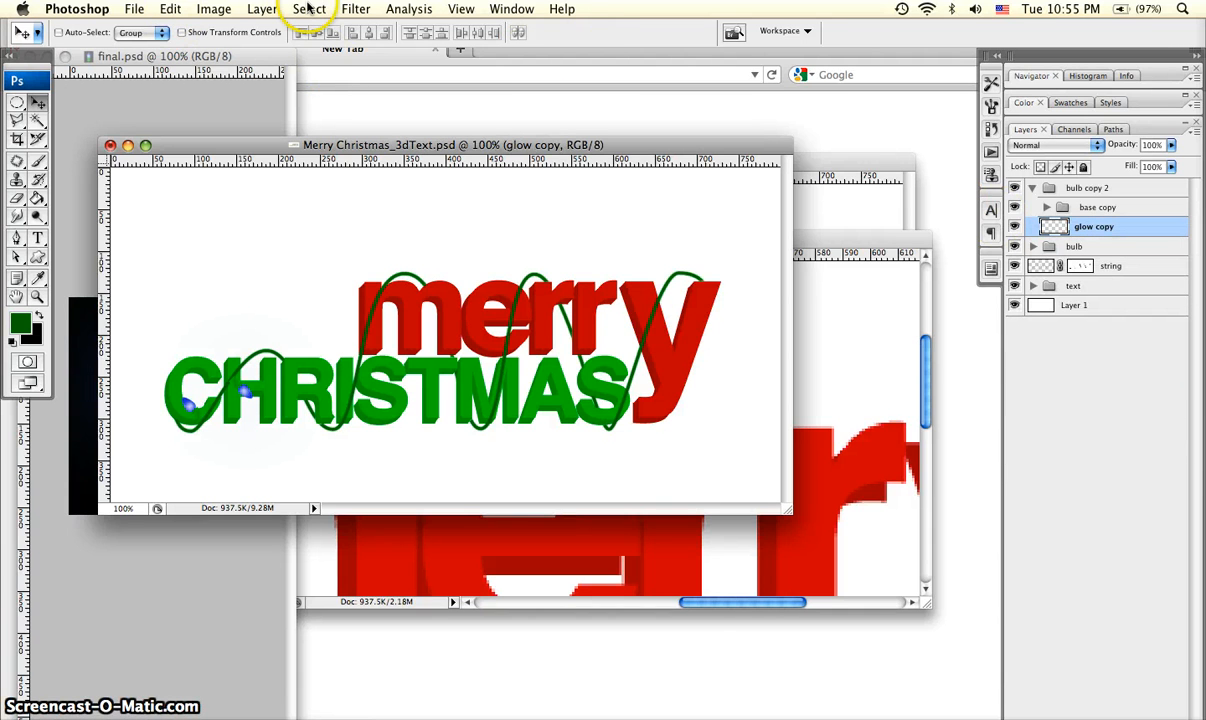
{"action": "double_click", "coordinate": [1094, 226]}
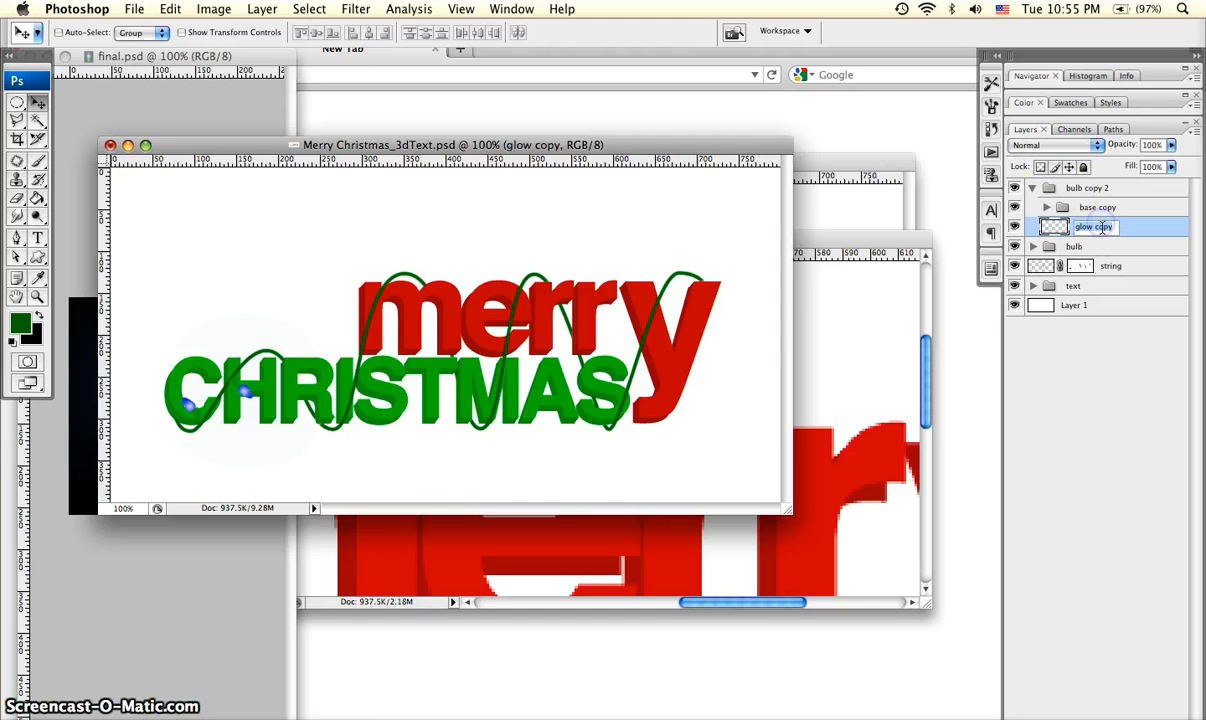
{"action": "key", "text": "Return"}
{"action": "left_click", "coordinate": [1068, 189]}
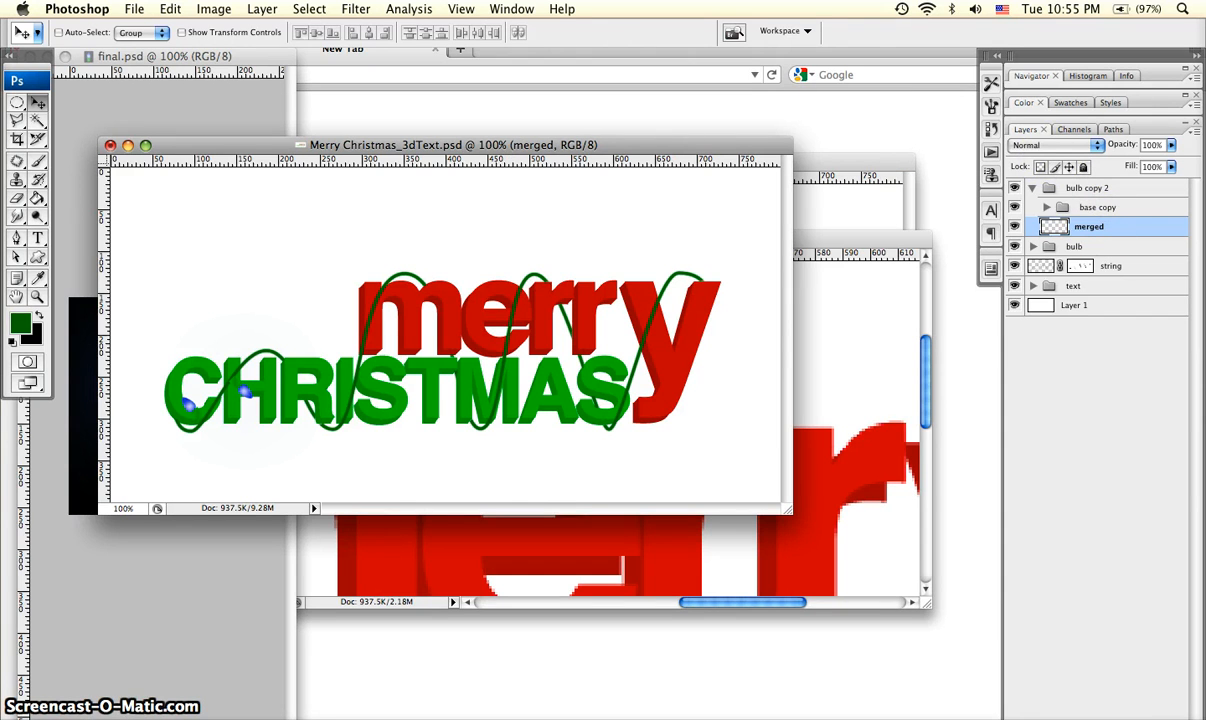
Step: Add a Hue/Saturation adjustment layer clipped to the merged layer with Hue set to -165
{"action": "left_click", "coordinate": [308, 9]}
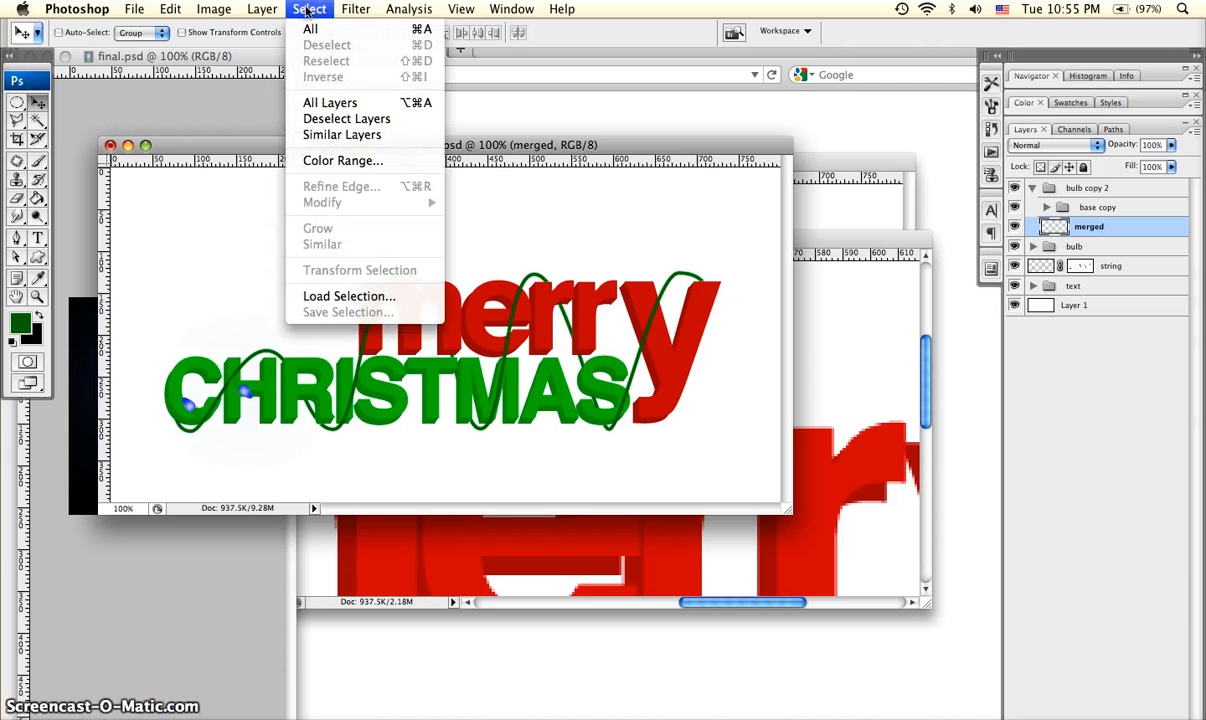
{"action": "mouse_move", "coordinate": [262, 9]}
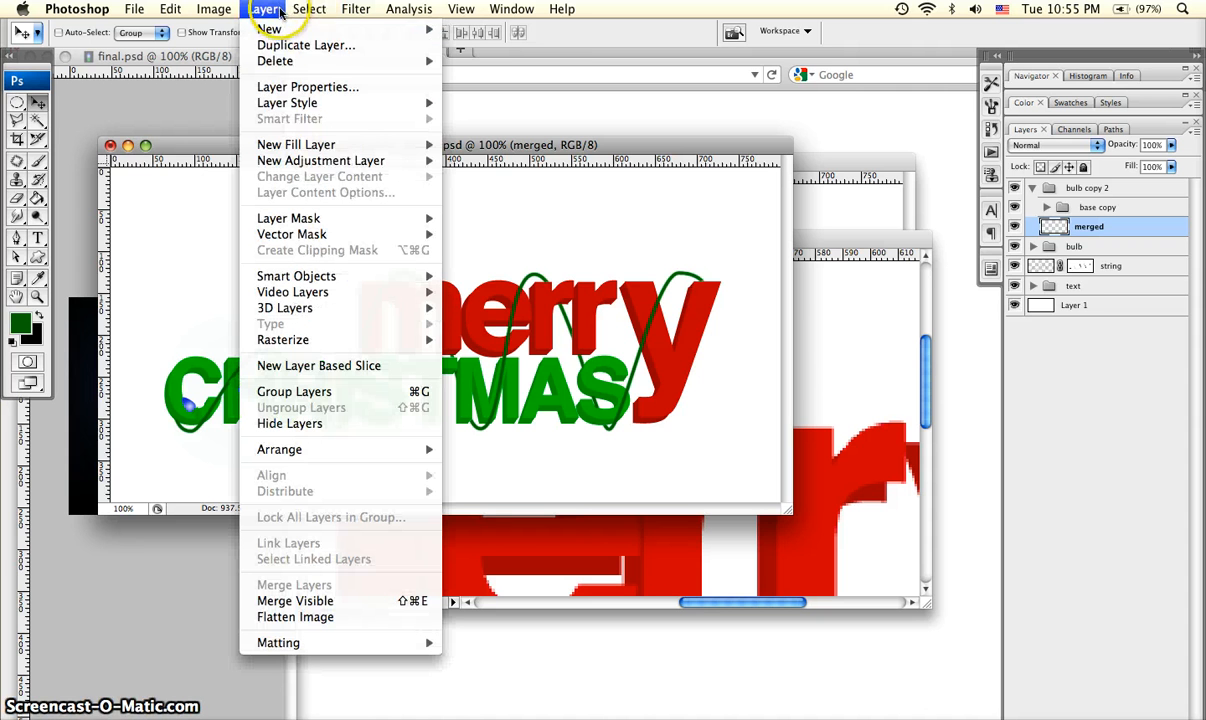
{"action": "mouse_move", "coordinate": [299, 162]}
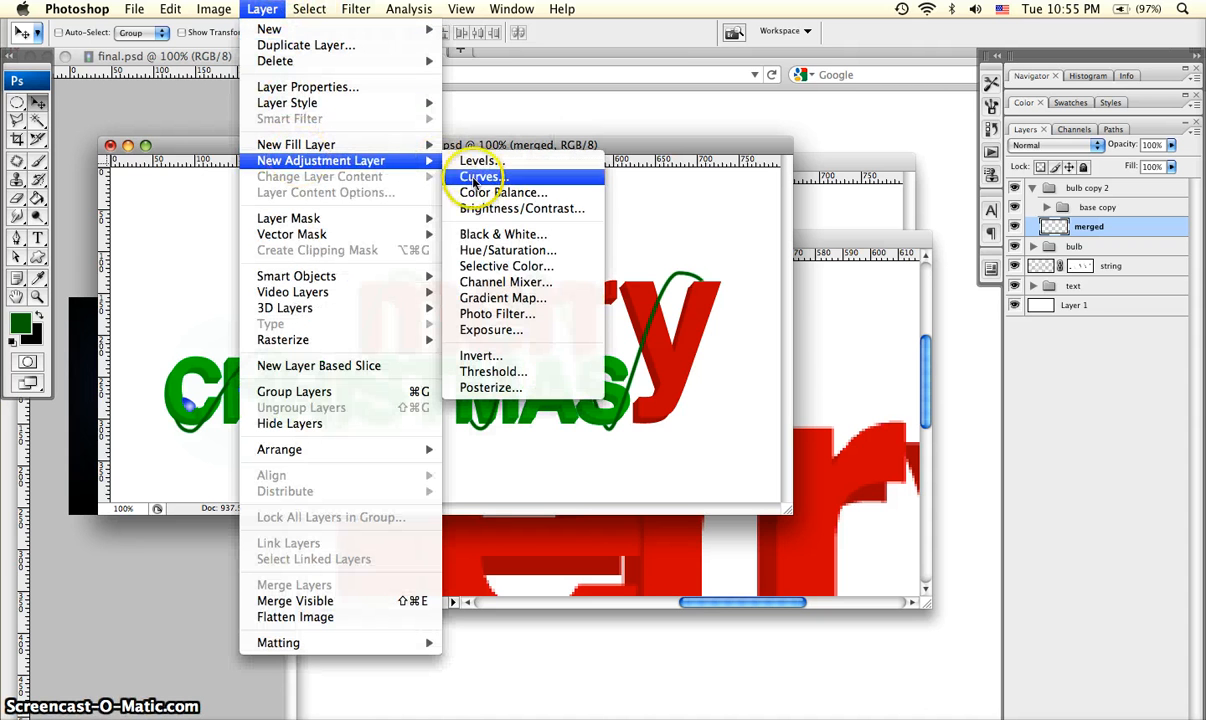
{"action": "left_click", "coordinate": [510, 250]}
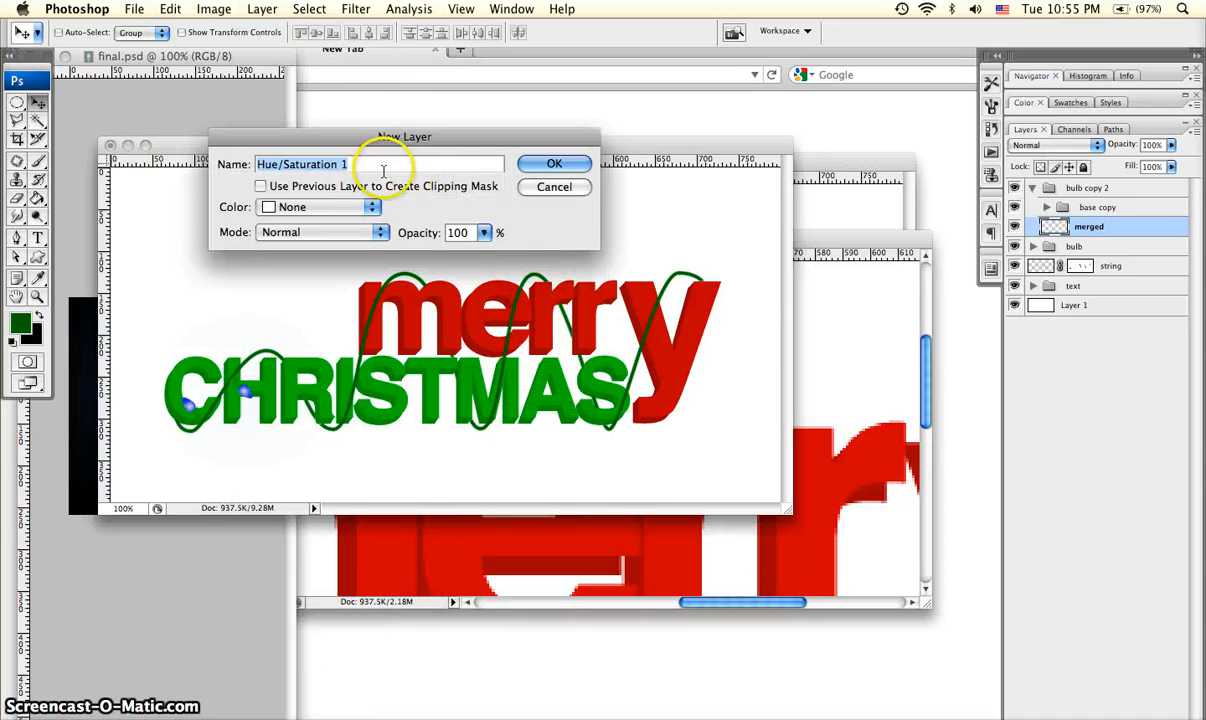
{"action": "left_click", "coordinate": [302, 187]}
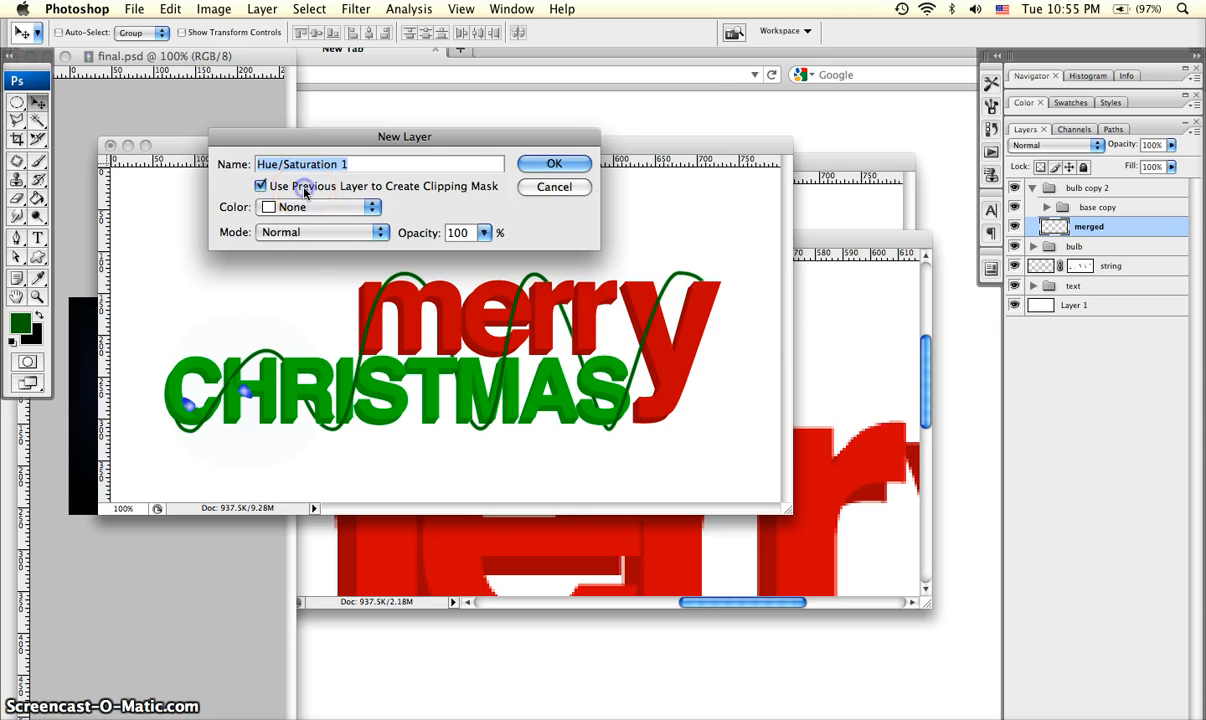
{"action": "left_click", "coordinate": [554, 163]}
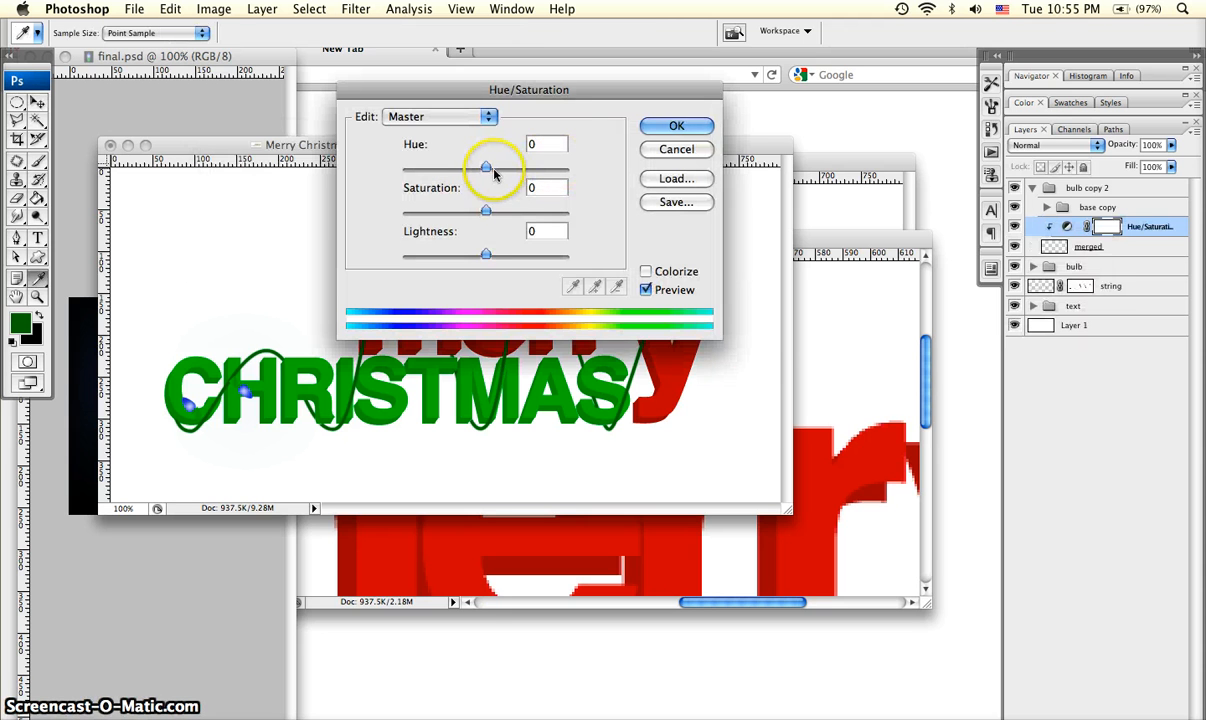
{"action": "left_click_drag", "start_coordinate": [486, 167], "coordinate": [408, 168]}
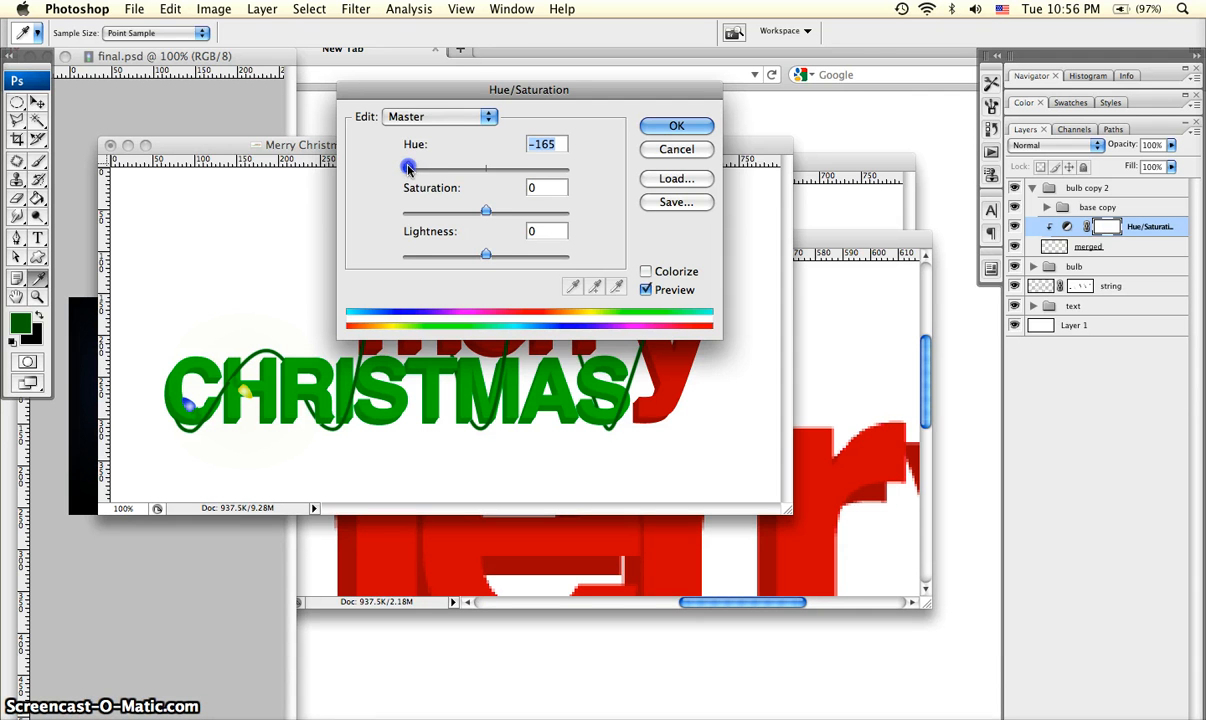
{"action": "left_click", "coordinate": [677, 126]}
{"action": "key", "text": "v"}
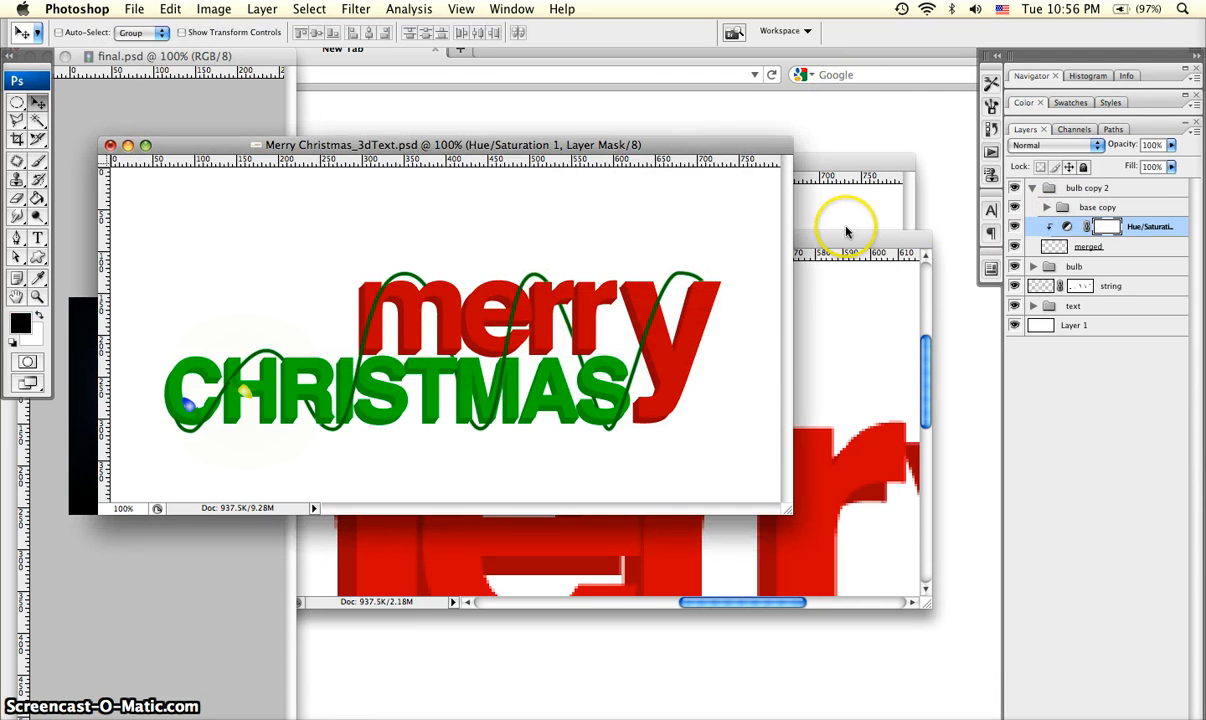
Step: Duplicate the yellow bulb group, rotate the copy by about -92.3° and attach it to the string above the H and R
{"action": "left_click", "coordinate": [1032, 188]}
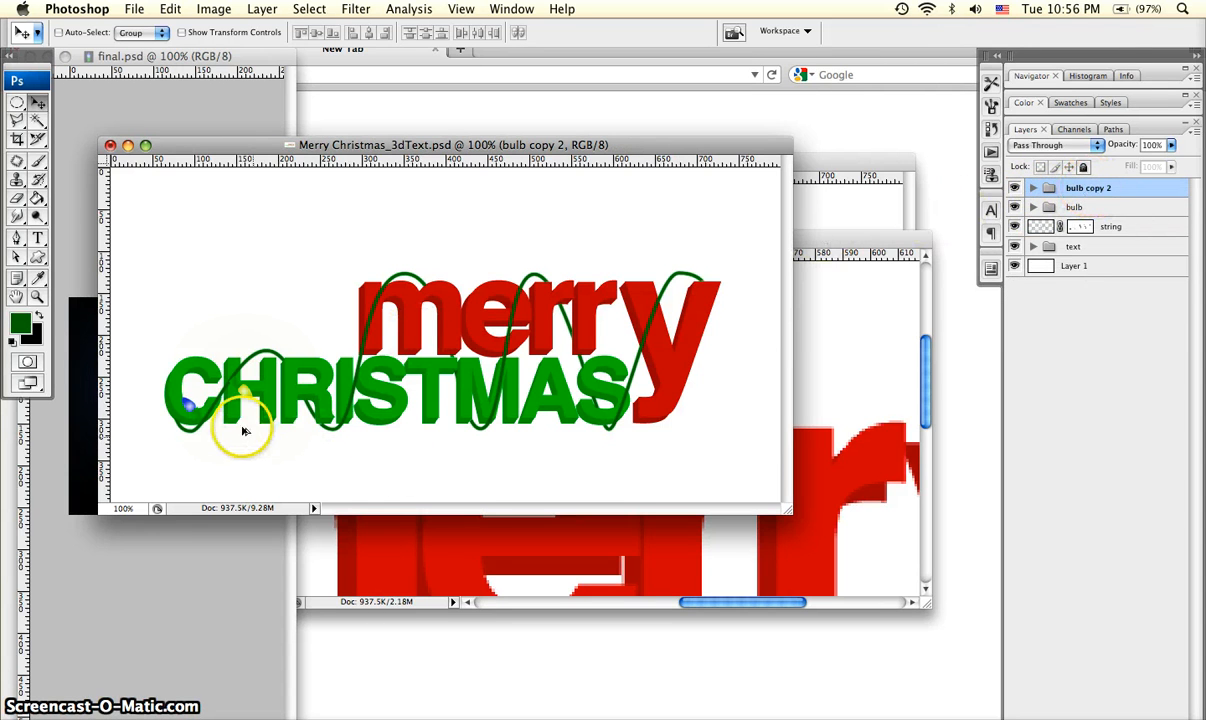
{"action": "left_click_drag", "start_coordinate": [247, 403], "coordinate": [290, 365]}
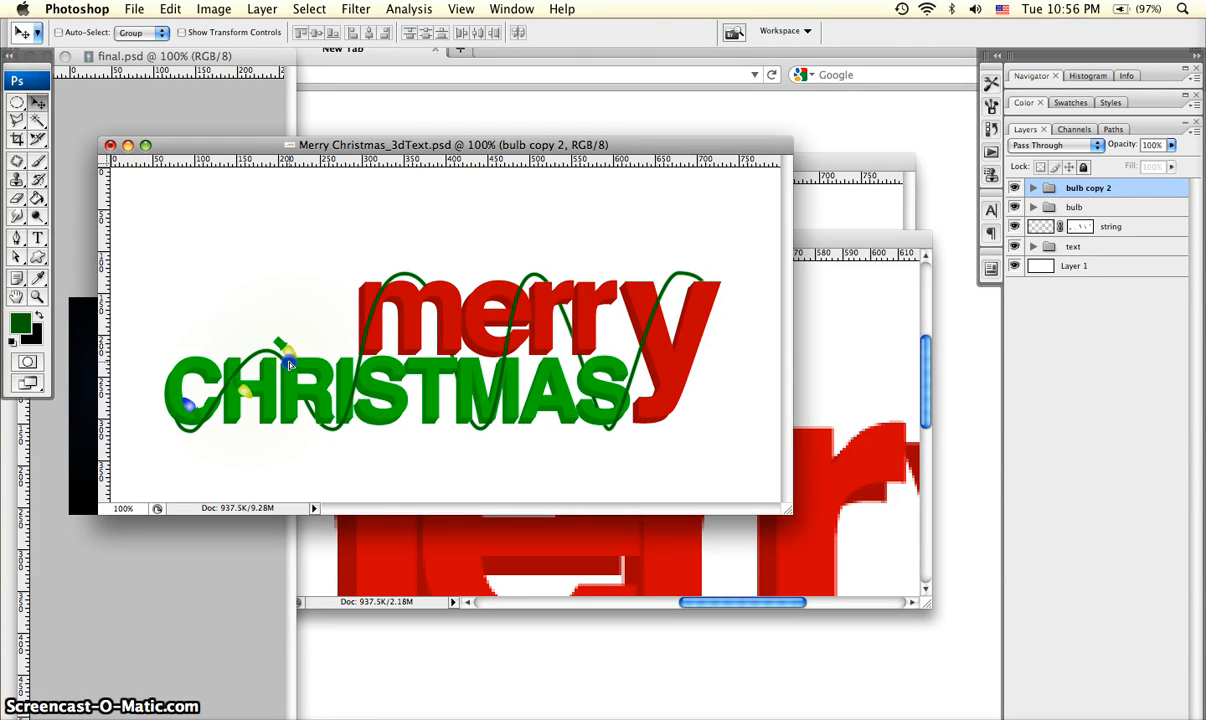
{"action": "key", "text": "super+j"}
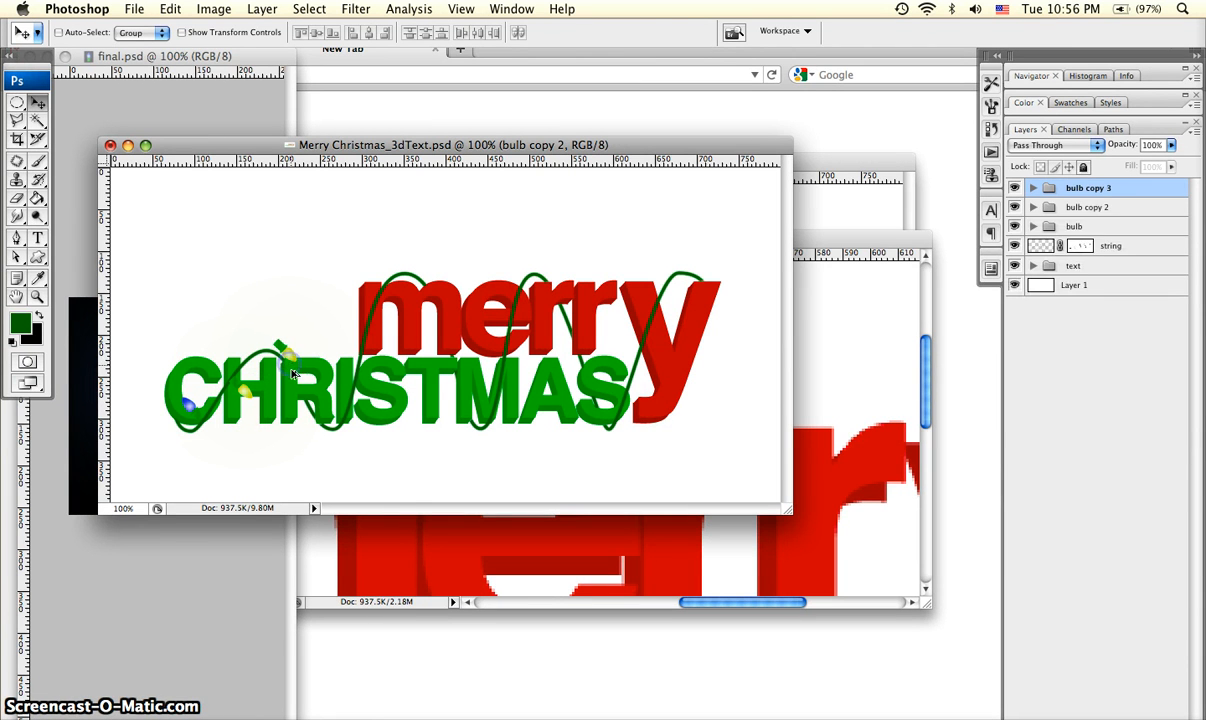
{"action": "key", "text": "super+t"}
{"action": "left_click_drag", "start_coordinate": [377, 328], "coordinate": [280, 202]}
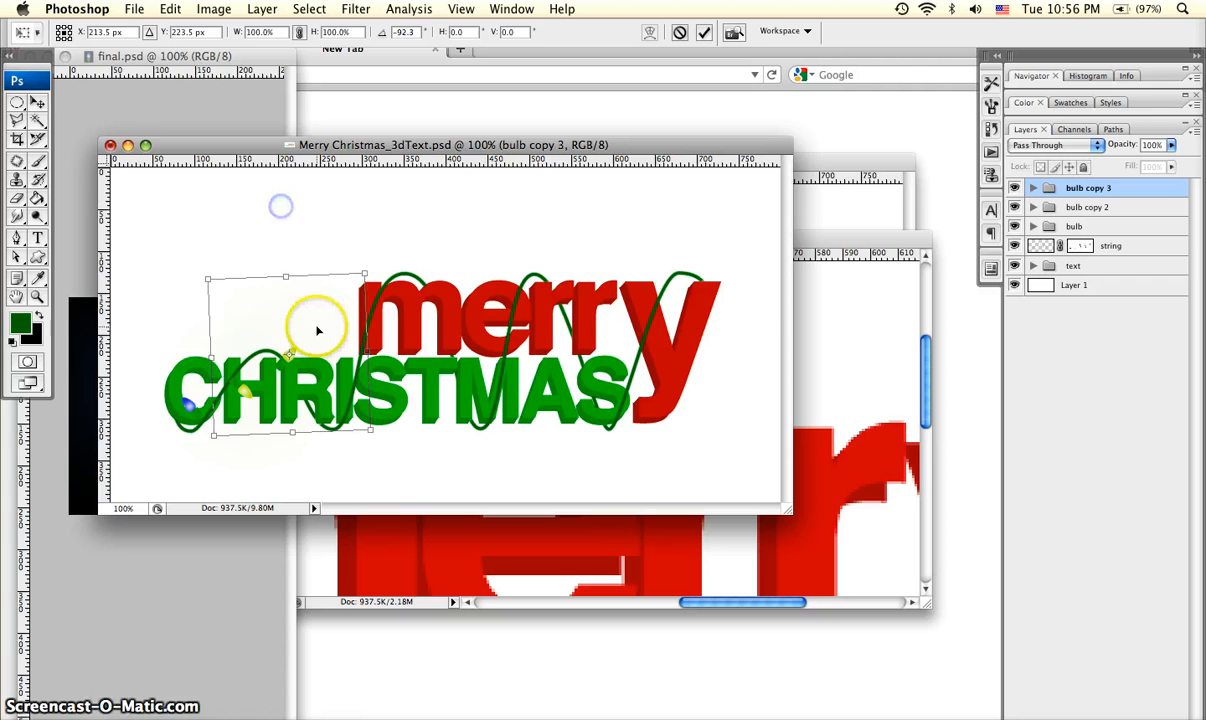
{"action": "key", "text": "Return"}
{"action": "left_click_drag", "start_coordinate": [311, 357], "coordinate": [305, 335]}
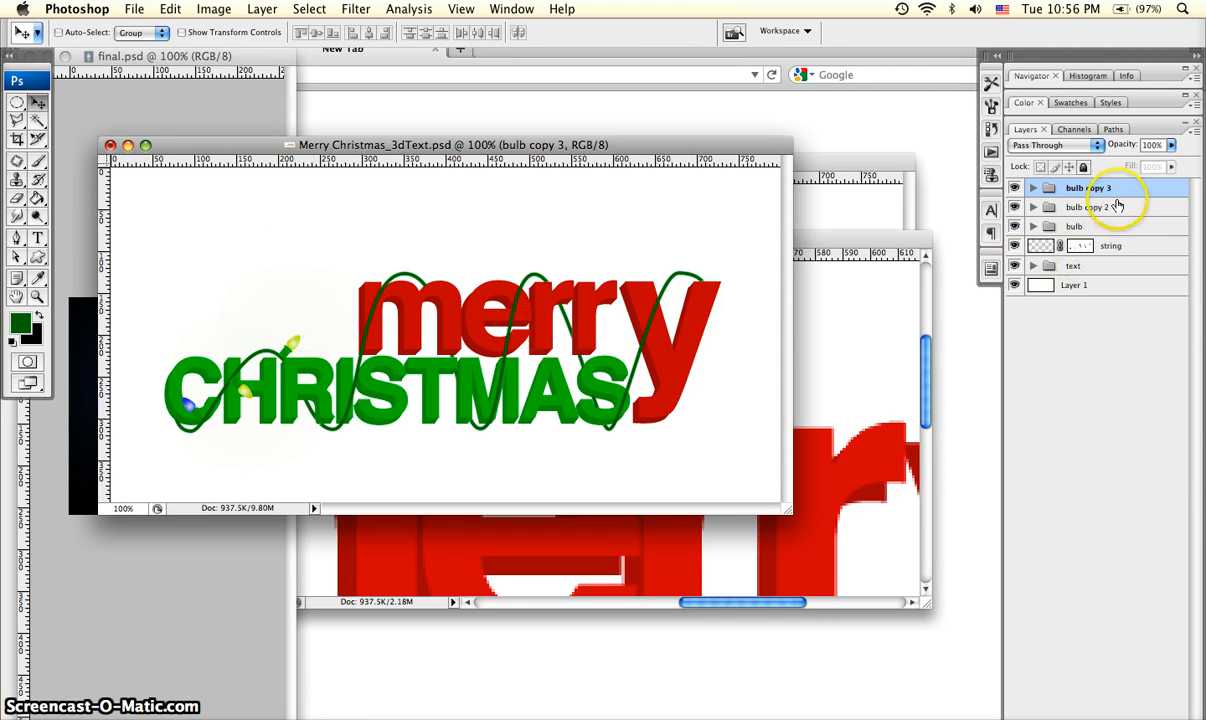
Step: Set the Hue of the third bulb's Hue/Saturation adjustment layer to +106
{"action": "left_click", "coordinate": [1032, 188]}
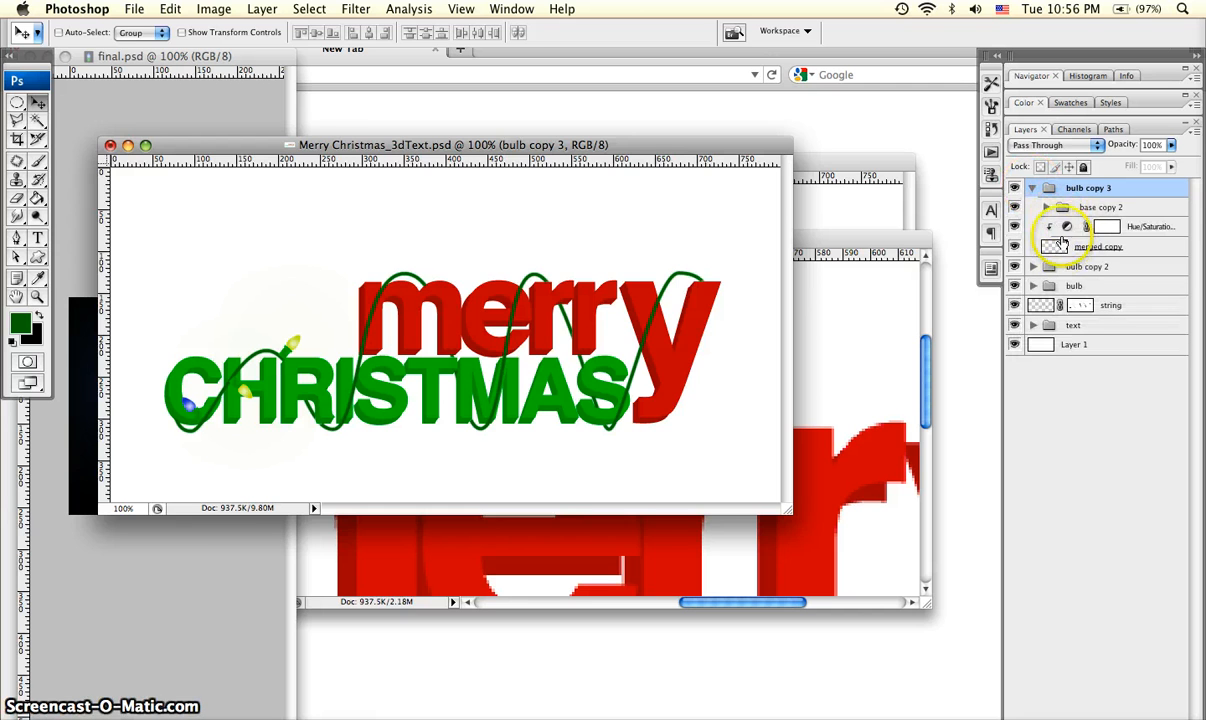
{"action": "double_click", "coordinate": [1066, 226]}
{"action": "left_click_drag", "start_coordinate": [439, 165], "coordinate": [546, 167]}
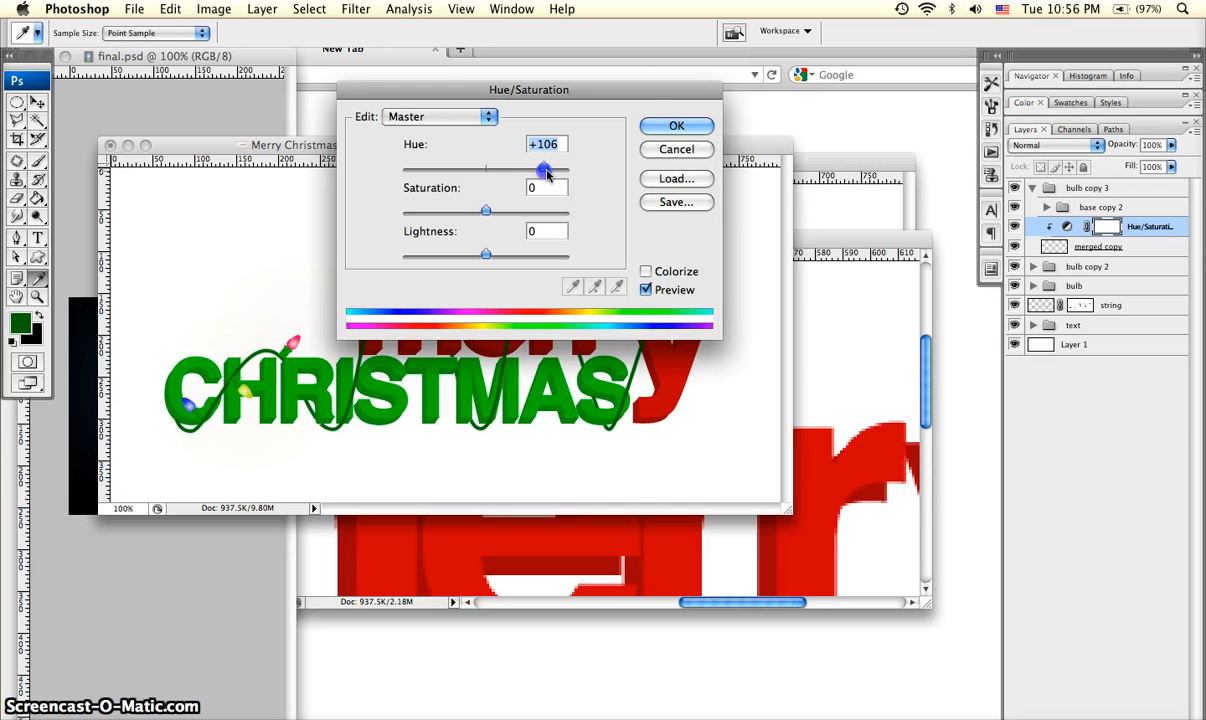
{"action": "left_click", "coordinate": [658, 125]}
{"action": "key", "text": "v"}
{"action": "left_click", "coordinate": [520, 208]}
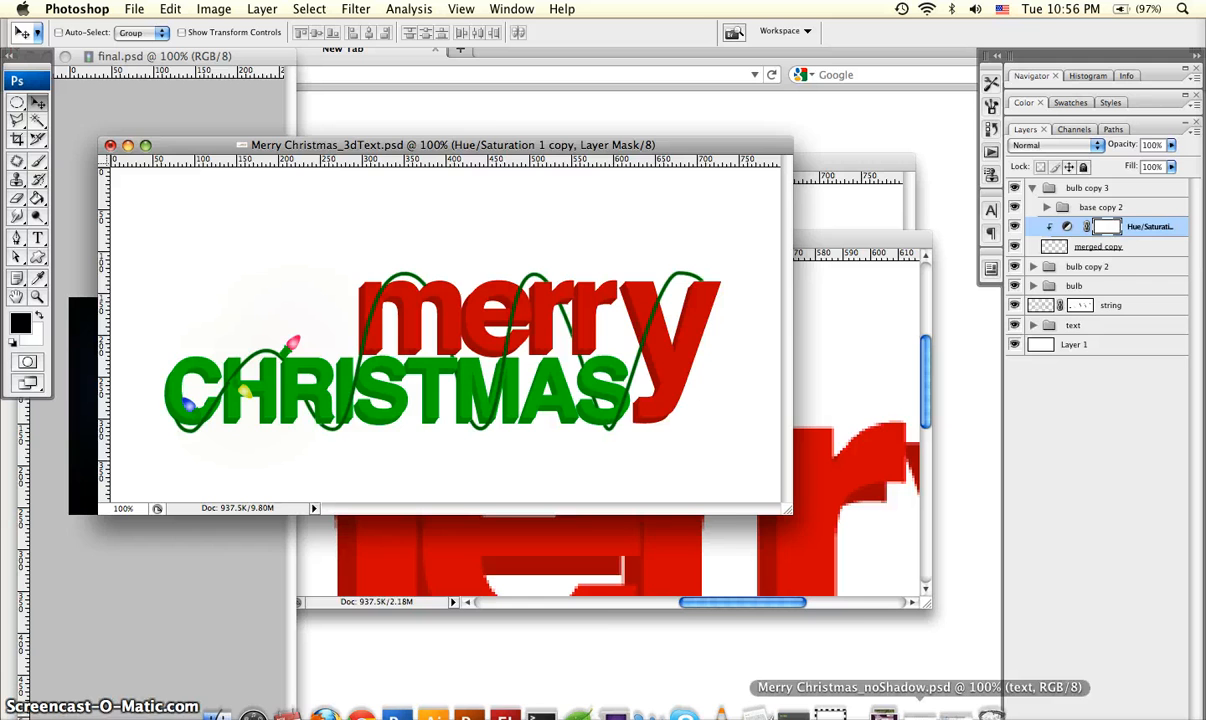
Step: Restore the minimized Merry Christmas_noShadow.psd document and place its window over Merry Christmas_3dText.psd
{"action": "left_click", "coordinate": [1045, 708]}
{"action": "left_click_drag", "start_coordinate": [683, 301], "coordinate": [487, 135]}
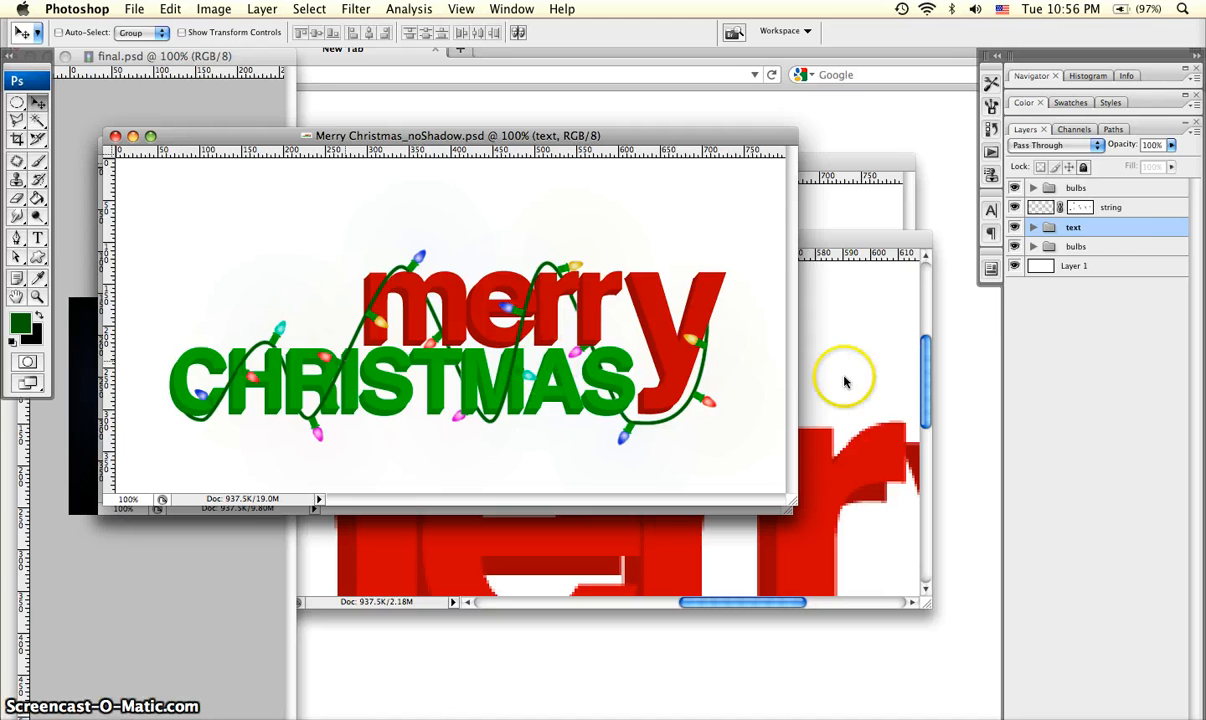
Step: Add a new layer directly above the text group and name it shadow
{"action": "left_click", "coordinate": [1105, 190]}
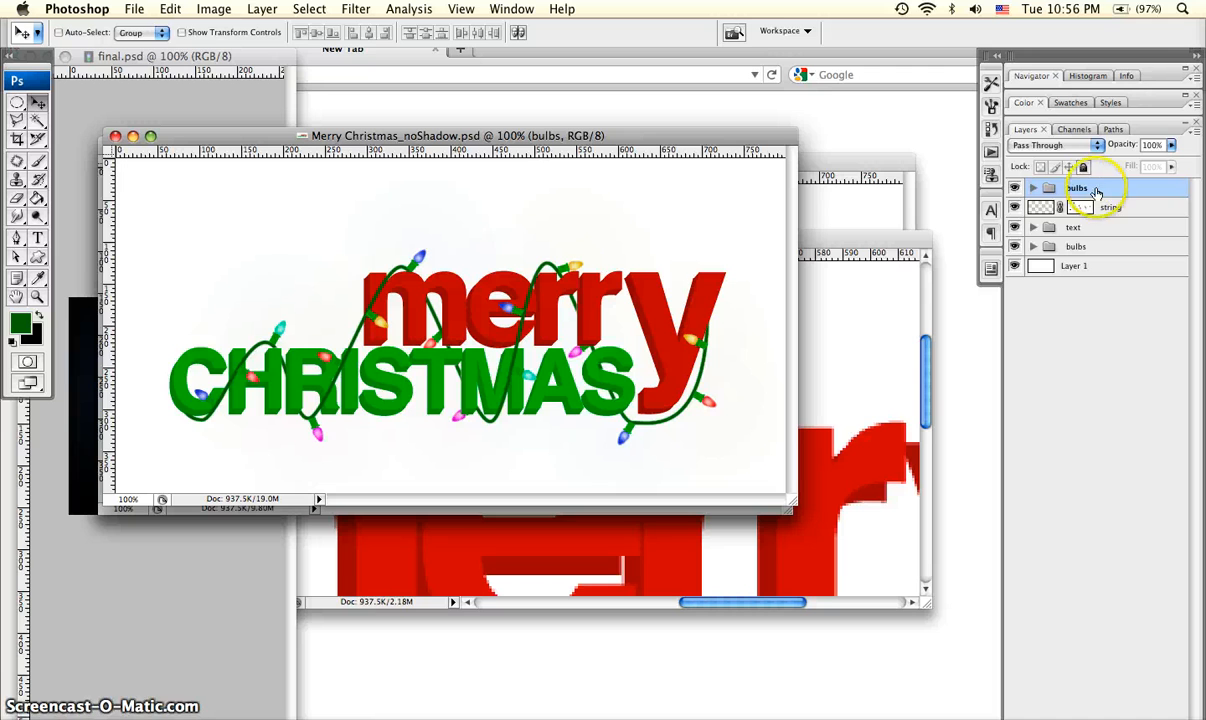
{"action": "left_click", "coordinate": [1112, 229]}
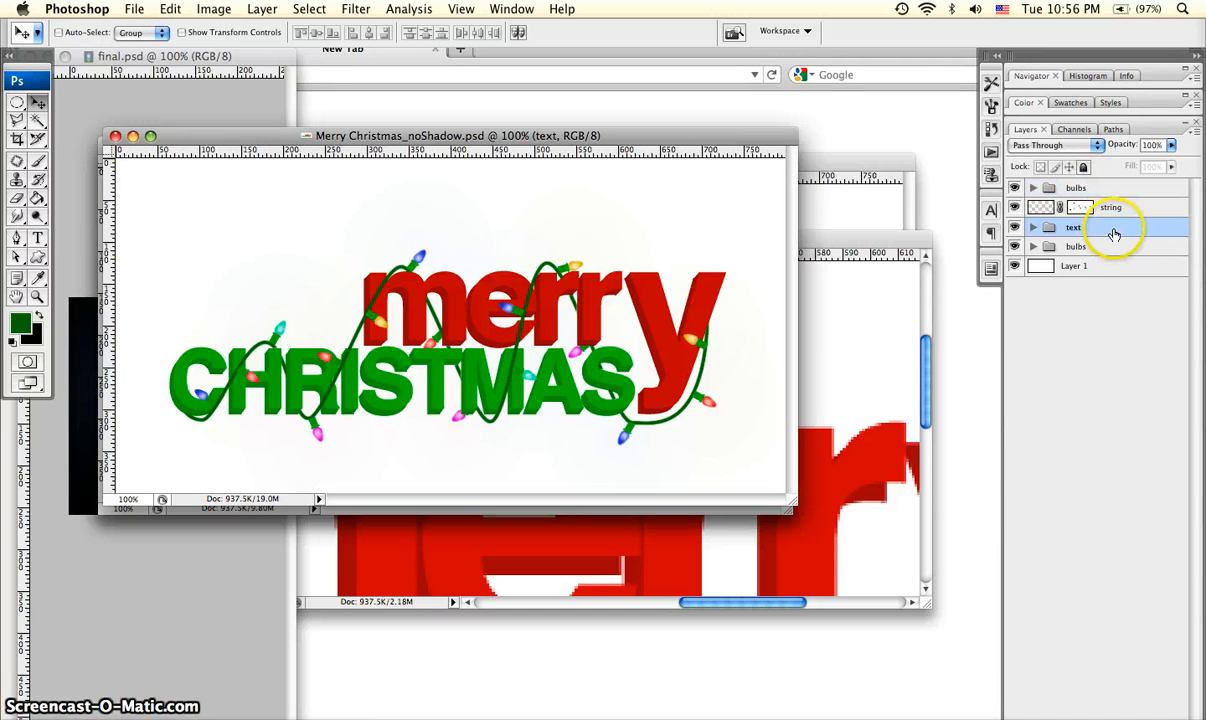
{"action": "left_click", "coordinate": [1160, 718]}
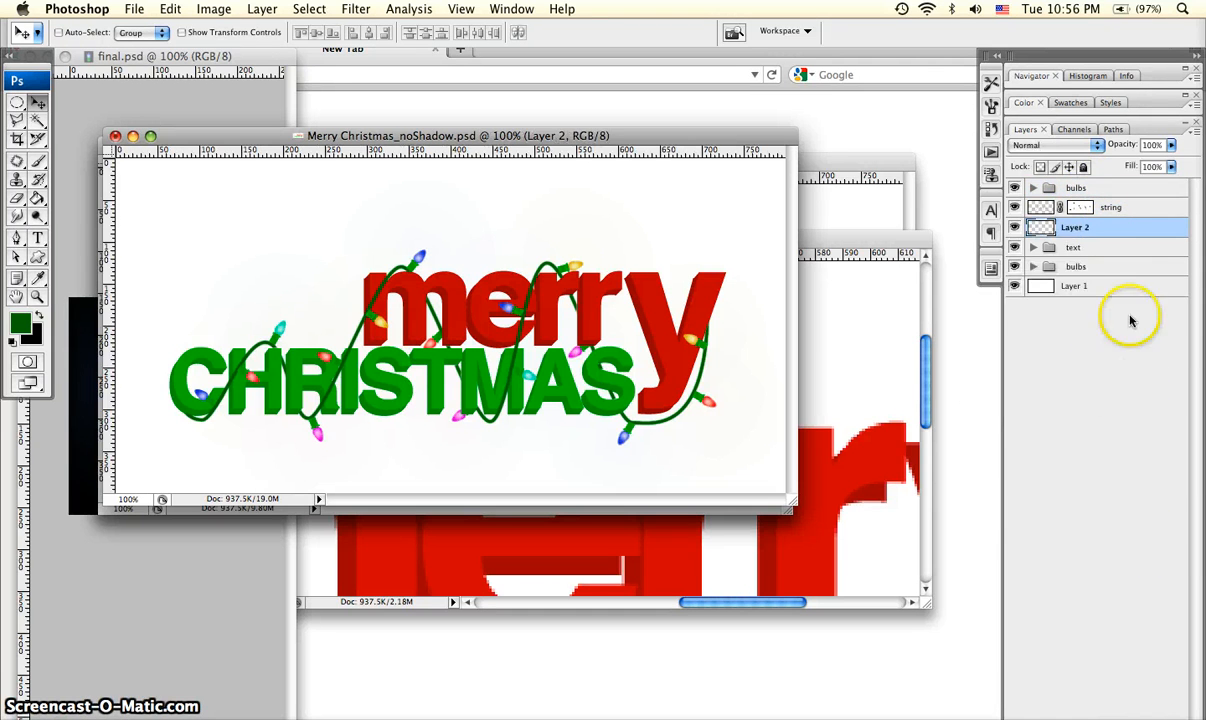
{"action": "double_click", "coordinate": [1082, 228]}
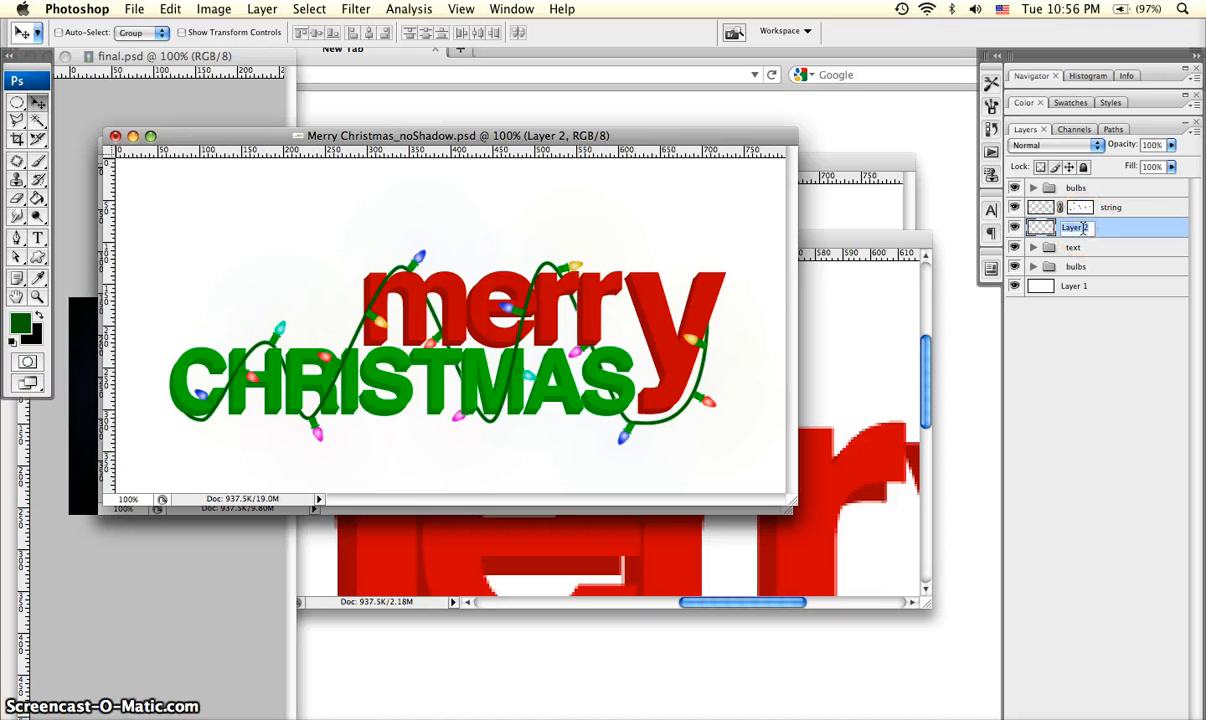
{"action": "key", "text": "Return"}
Step: Set up a 9 px brush with the default black foreground colour for painting on the shadow layer
{"action": "key", "text": "z"}
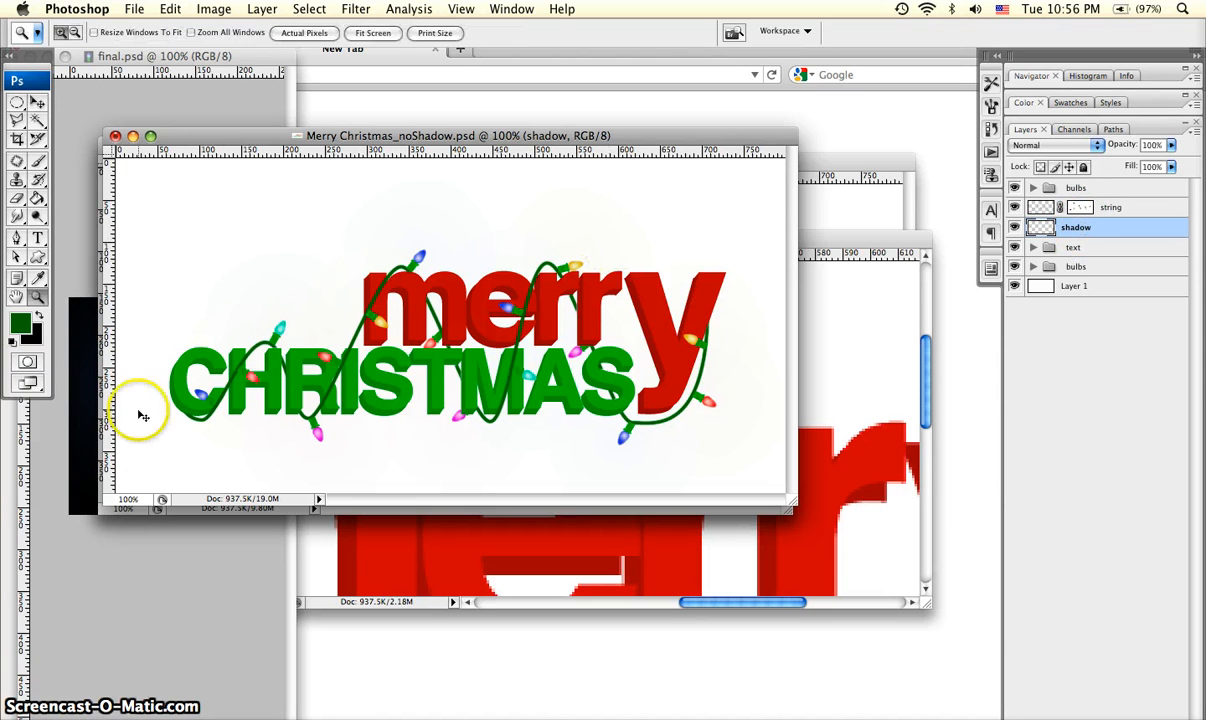
{"action": "left_click_drag", "start_coordinate": [246, 394], "coordinate": [308, 442]}
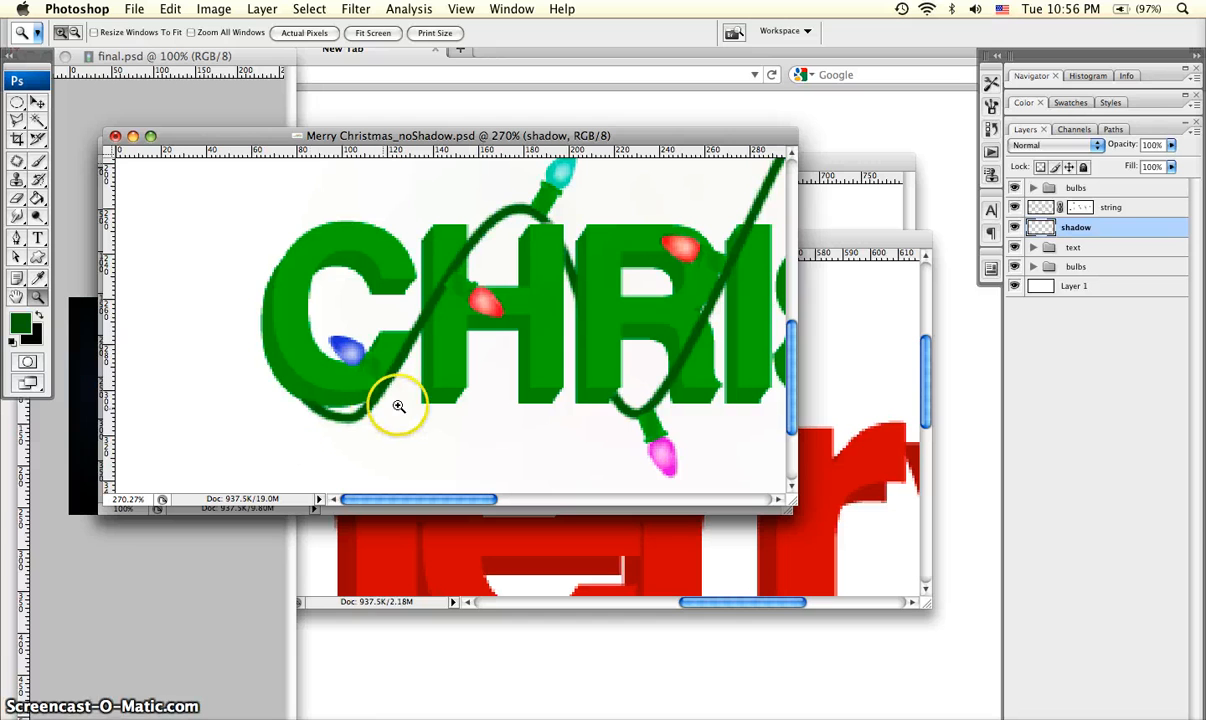
{"action": "key", "text": "b"}
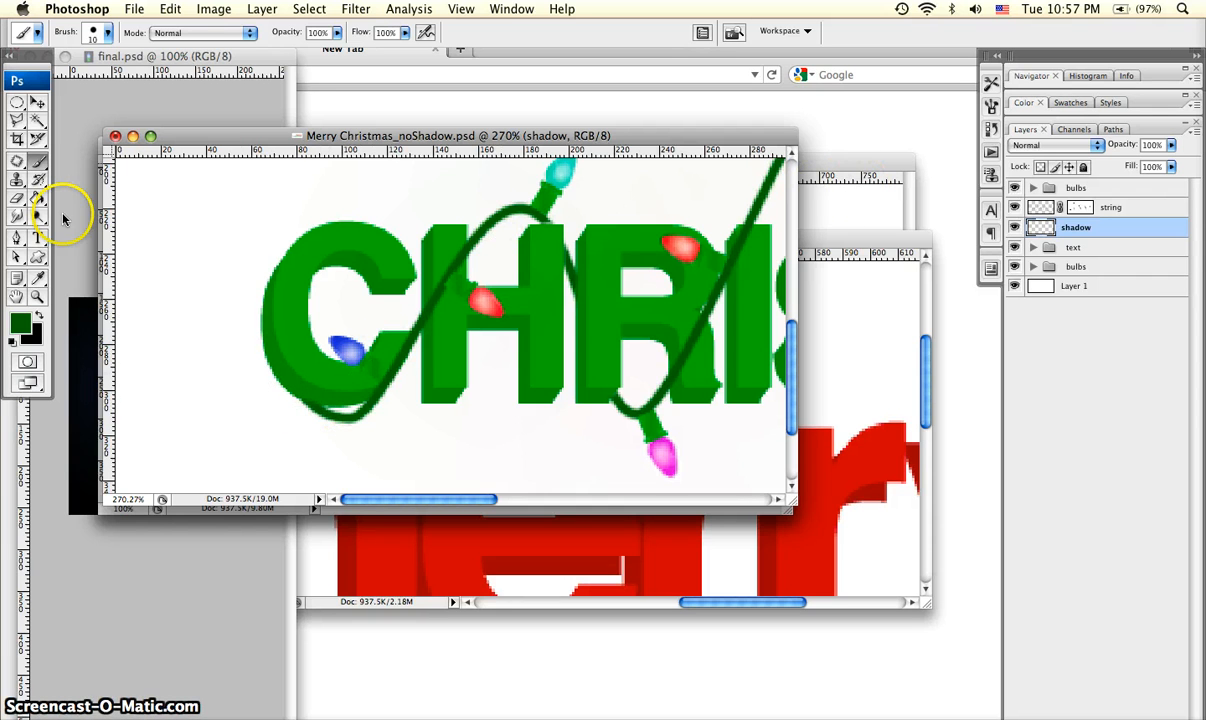
{"action": "key", "text": "d"}
{"action": "left_click", "coordinate": [105, 32]}
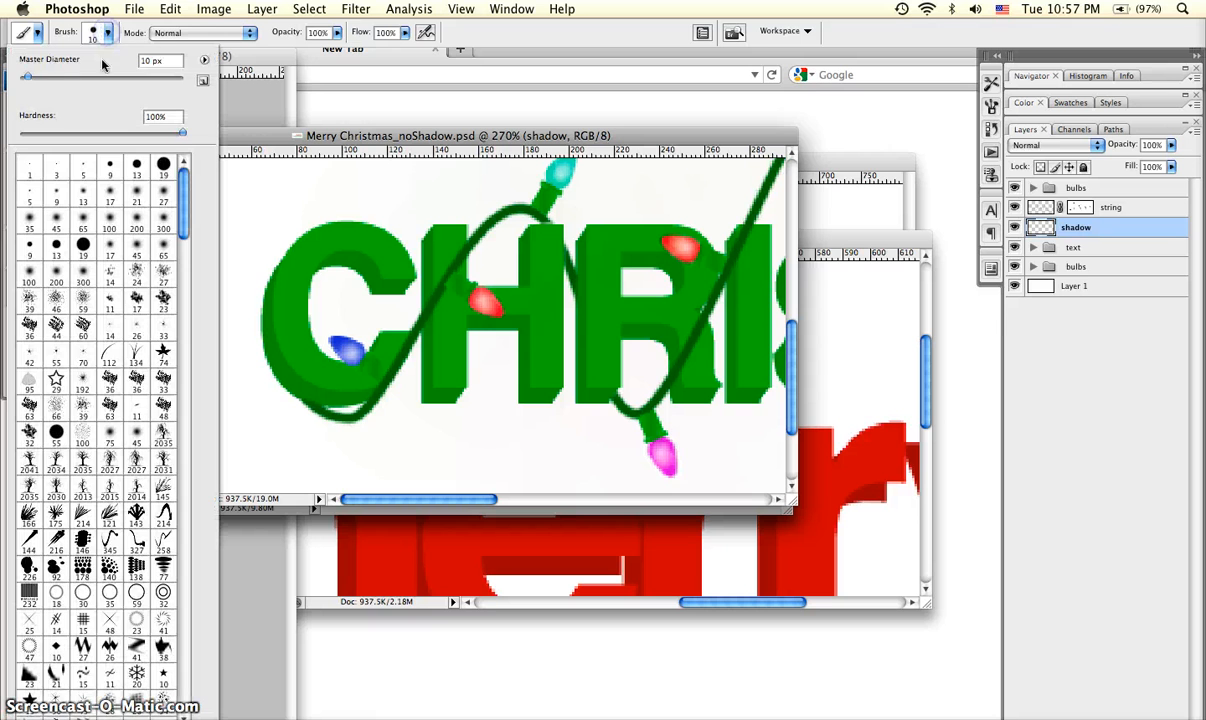
{"action": "left_click_drag", "start_coordinate": [150, 61], "coordinate": [125, 64]}
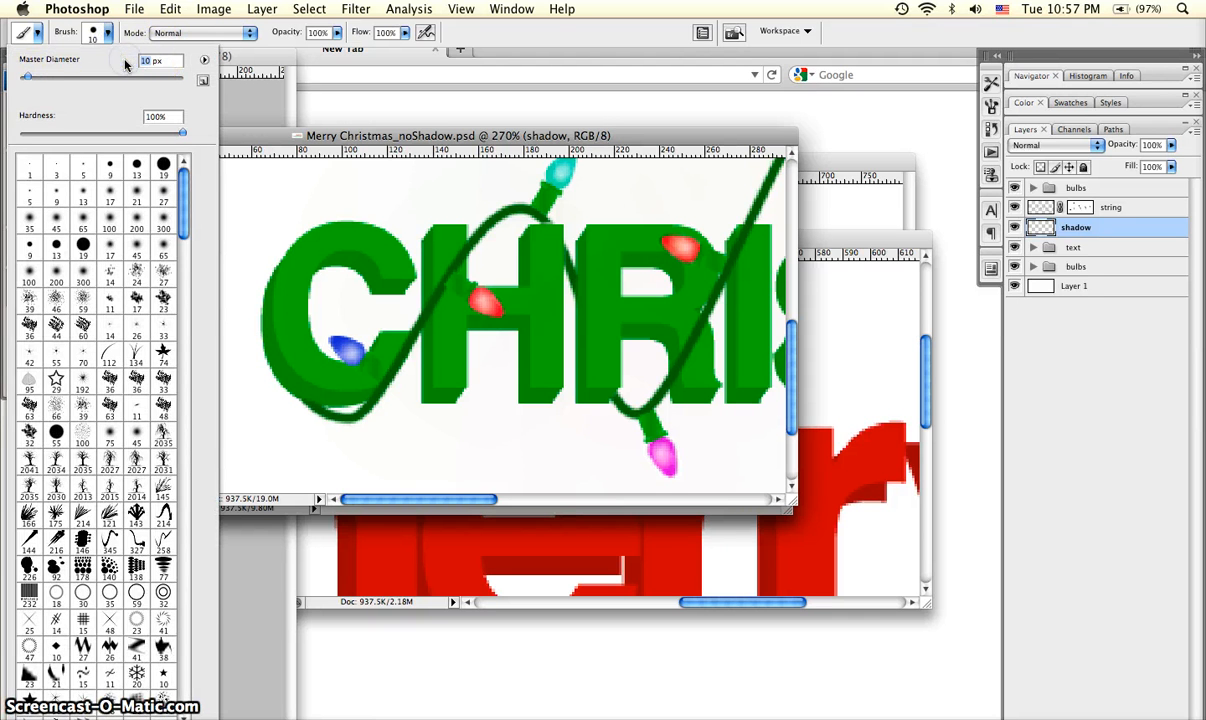
{"action": "type", "text": "9"}
{"action": "key", "text": "Return"}
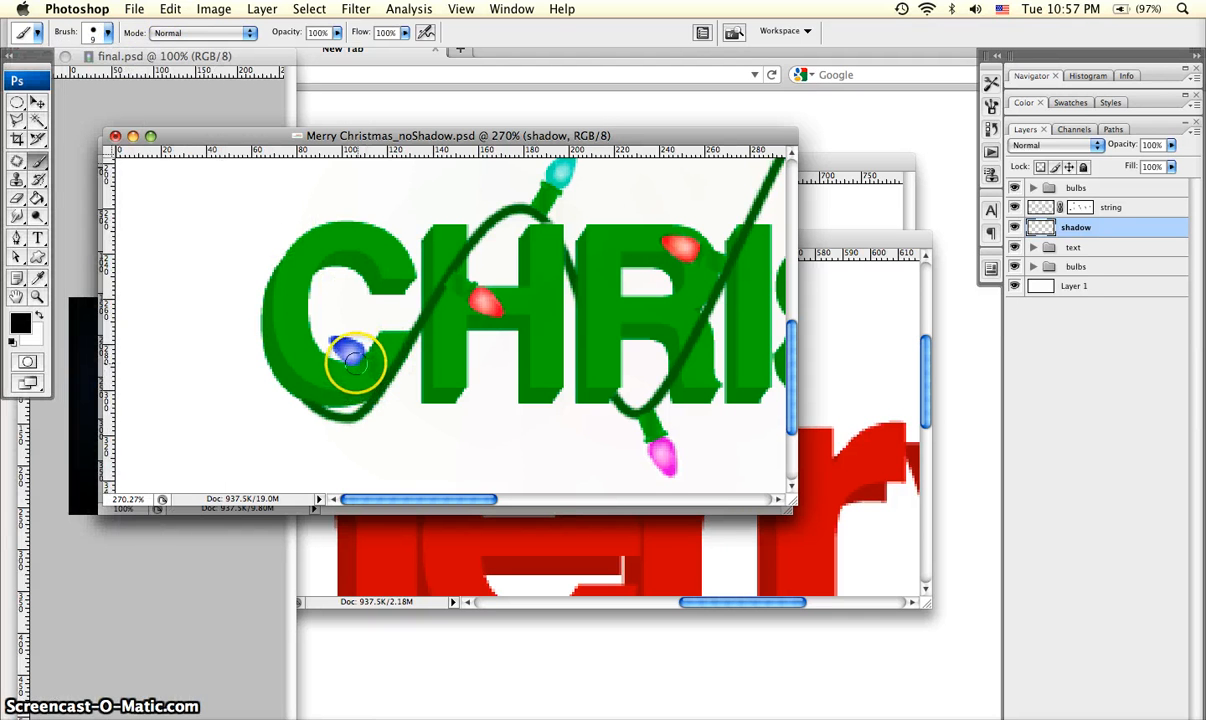
Step: Paint shadows beneath the bulbs on the C, H and R of CHRISTMAS, with the shadow layer's opacity set to 30%
{"action": "left_click_drag", "start_coordinate": [351, 361], "coordinate": [366, 370]}
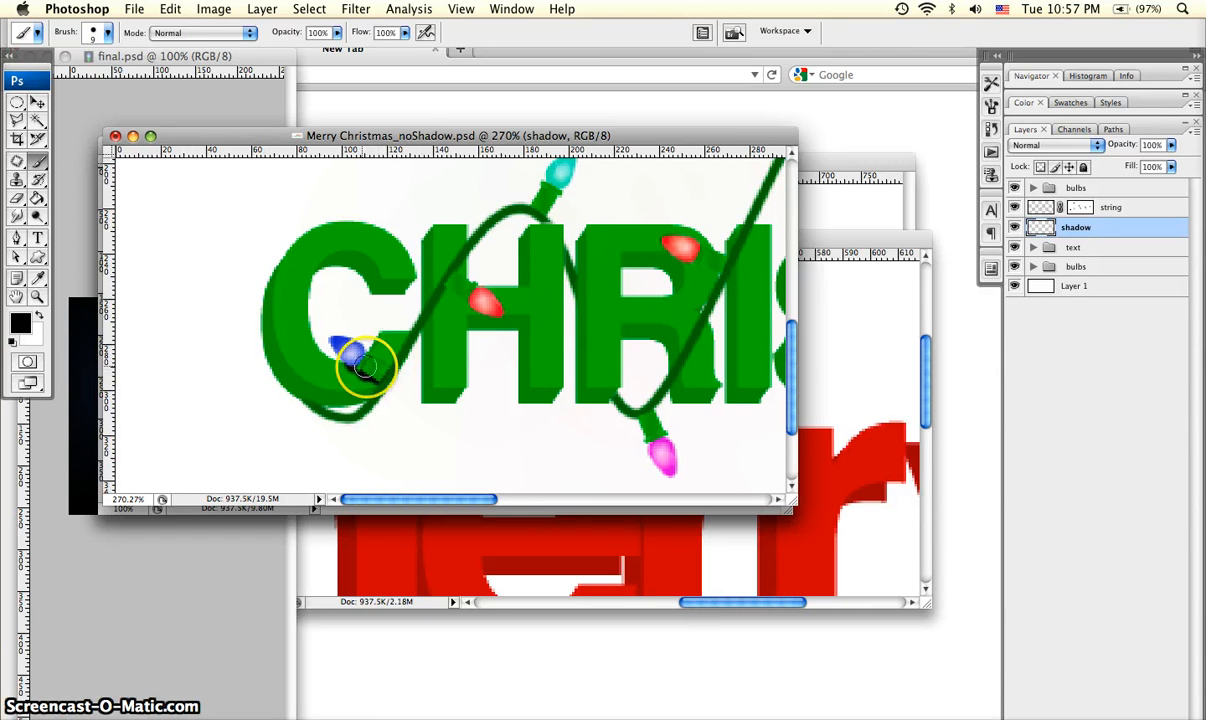
{"action": "left_click_drag", "start_coordinate": [354, 353], "coordinate": [376, 374]}
{"action": "left_click_drag", "start_coordinate": [1103, 155], "coordinate": [1082, 145]}
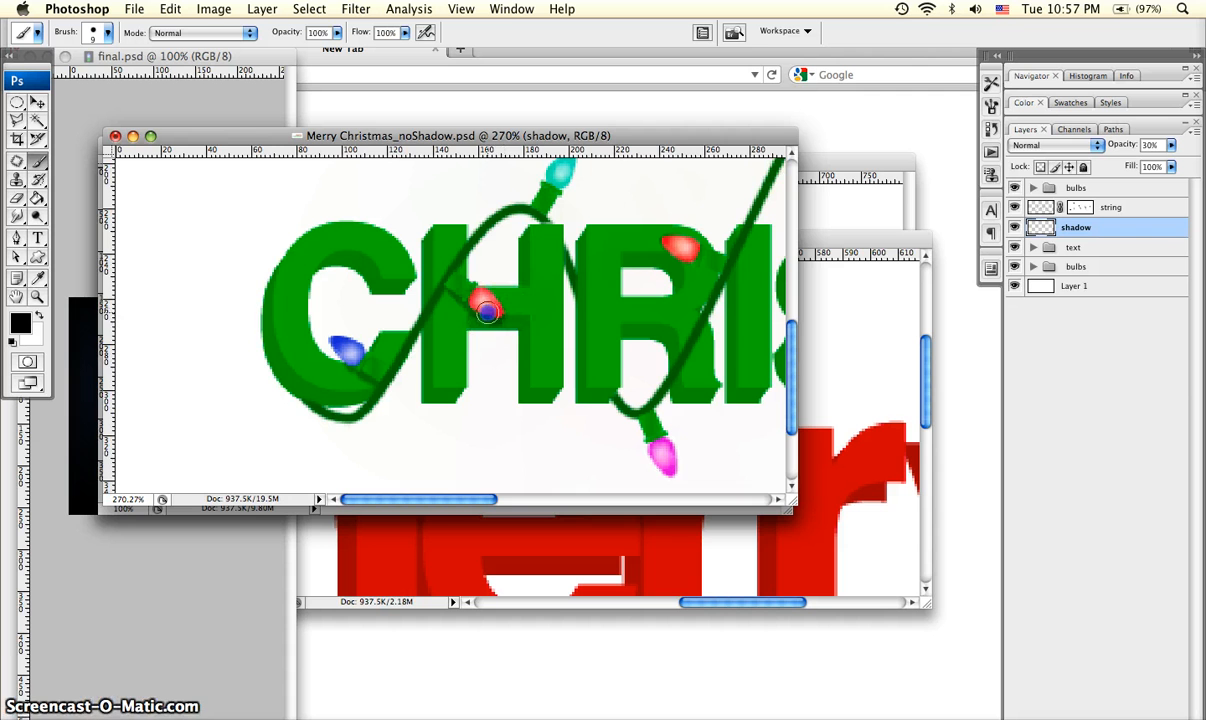
{"action": "scroll", "coordinate": [538, 194], "scroll_direction": "down", "scroll_amount": 2}
{"action": "scroll", "coordinate": [619, 242], "scroll_direction": "right", "scroll_amount": 4}
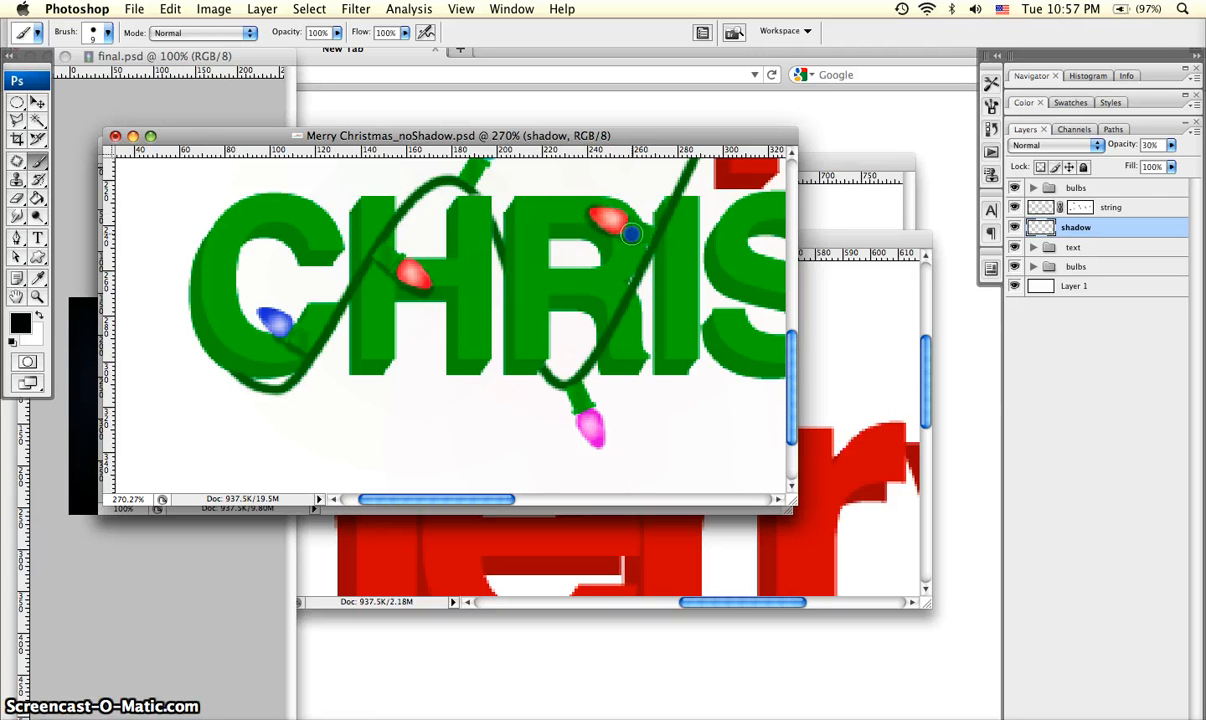
{"action": "key", "text": "z"}
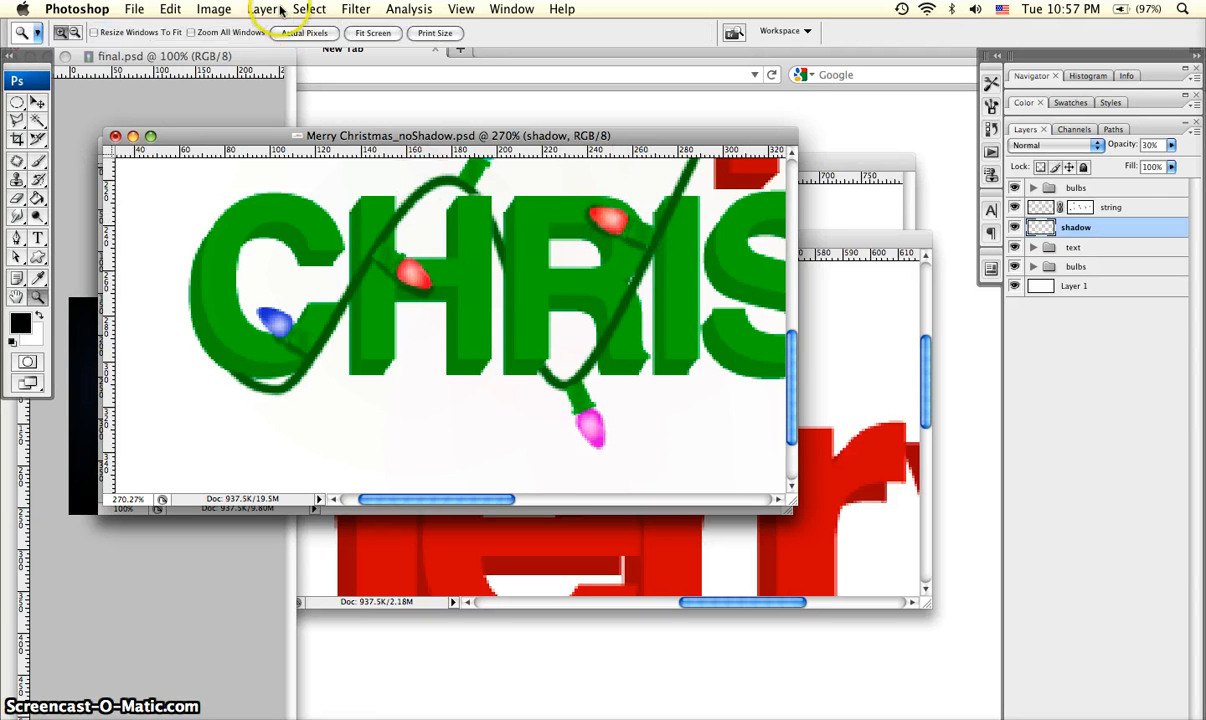
{"action": "left_click", "coordinate": [304, 32]}
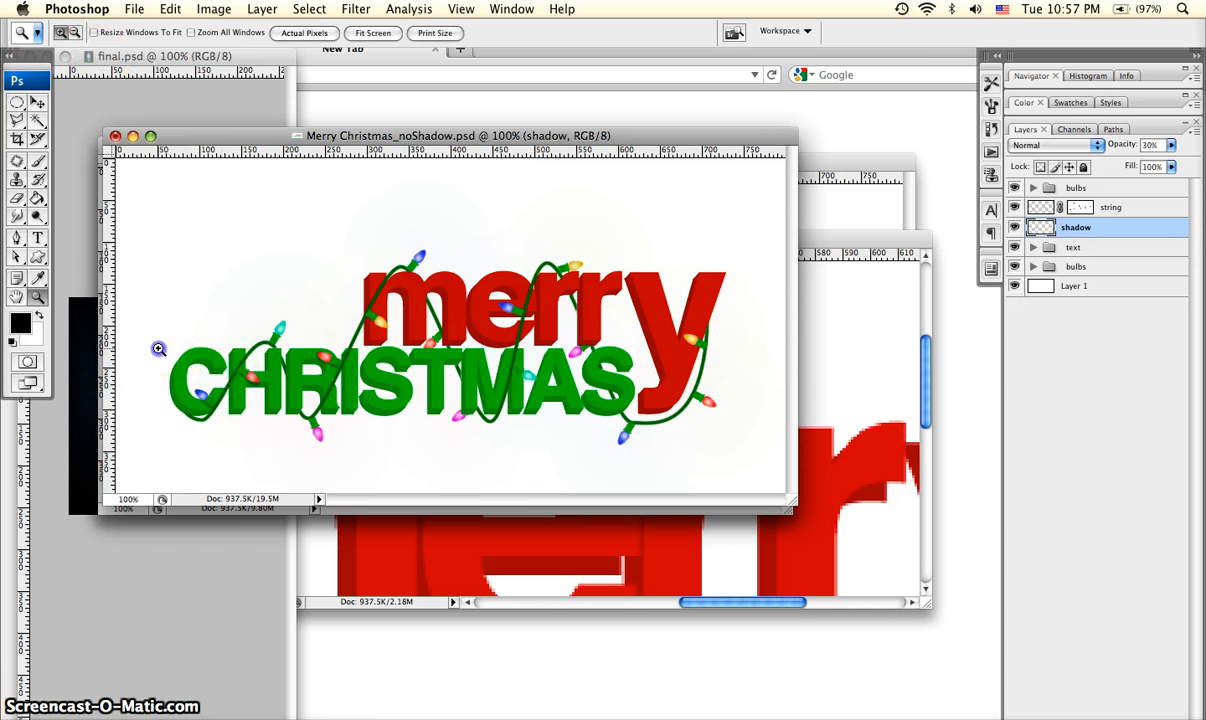
Step: Reduce the brush diameter to 4 px for painting the string's shadow
{"action": "left_click_drag", "start_coordinate": [360, 447], "coordinate": [360, 447]}
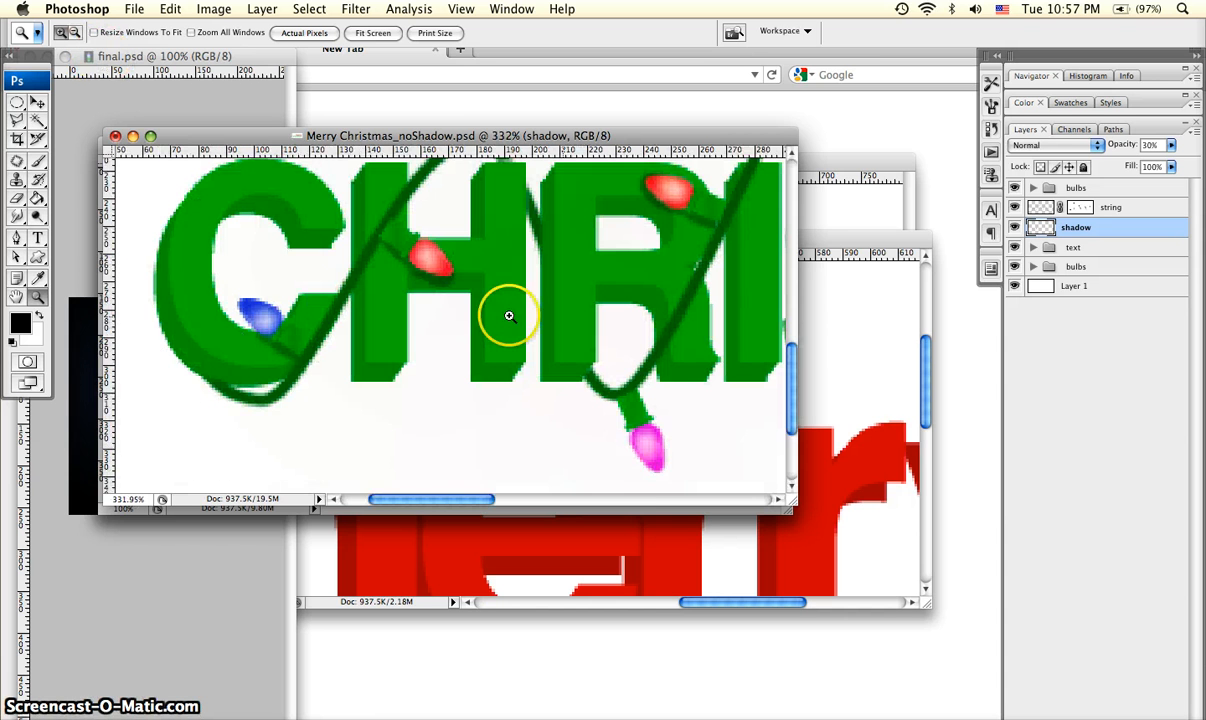
{"action": "scroll", "coordinate": [520, 304], "scroll_direction": "up", "scroll_amount": 3}
{"action": "left_click", "coordinate": [37, 102]}
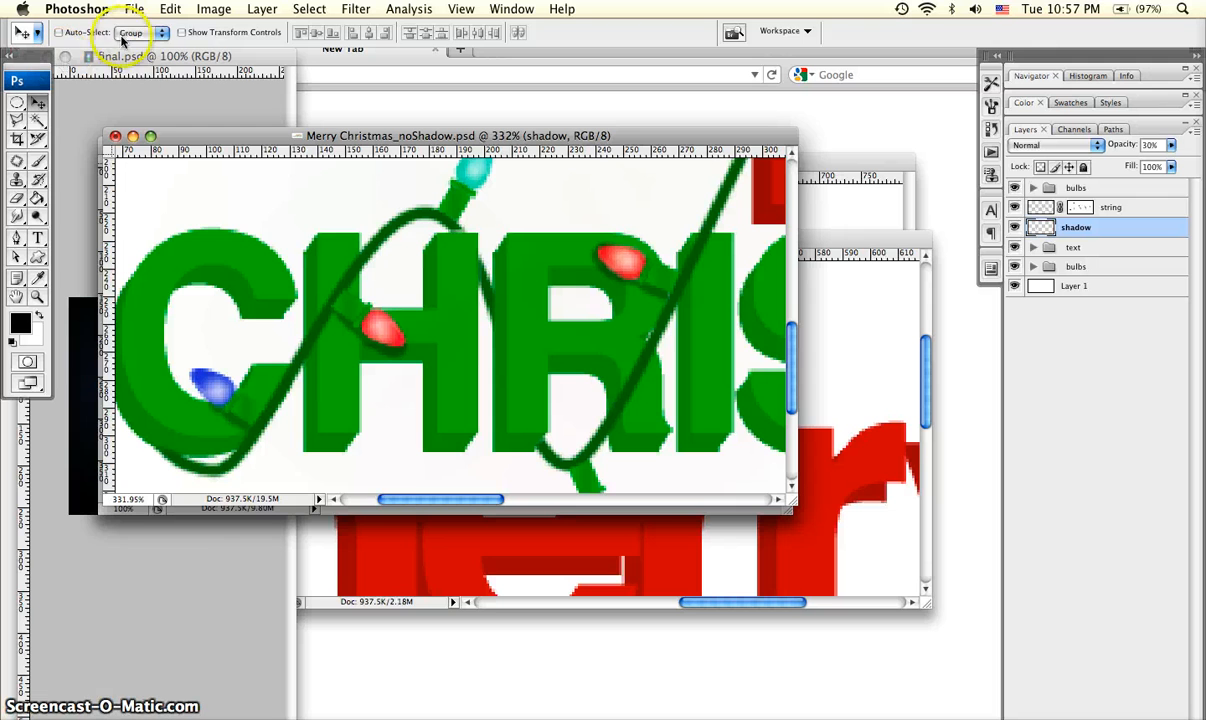
{"action": "key", "text": "b"}
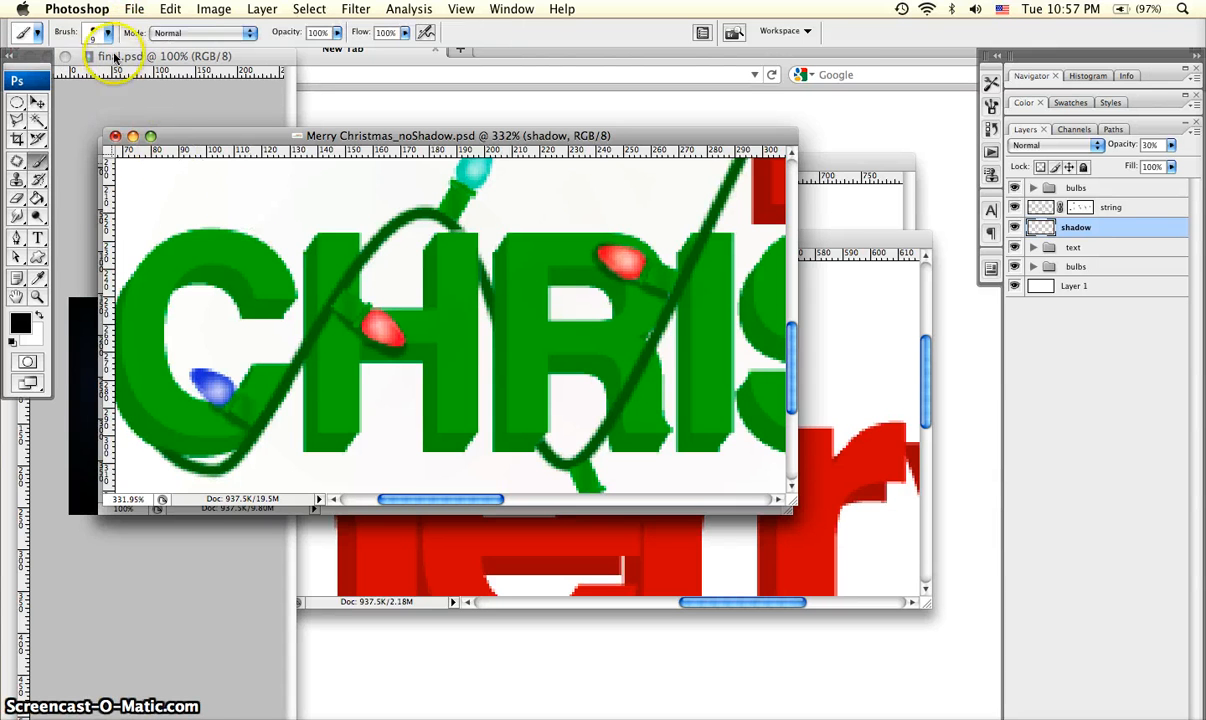
{"action": "left_click", "coordinate": [100, 33]}
{"action": "left_click", "coordinate": [145, 62]}
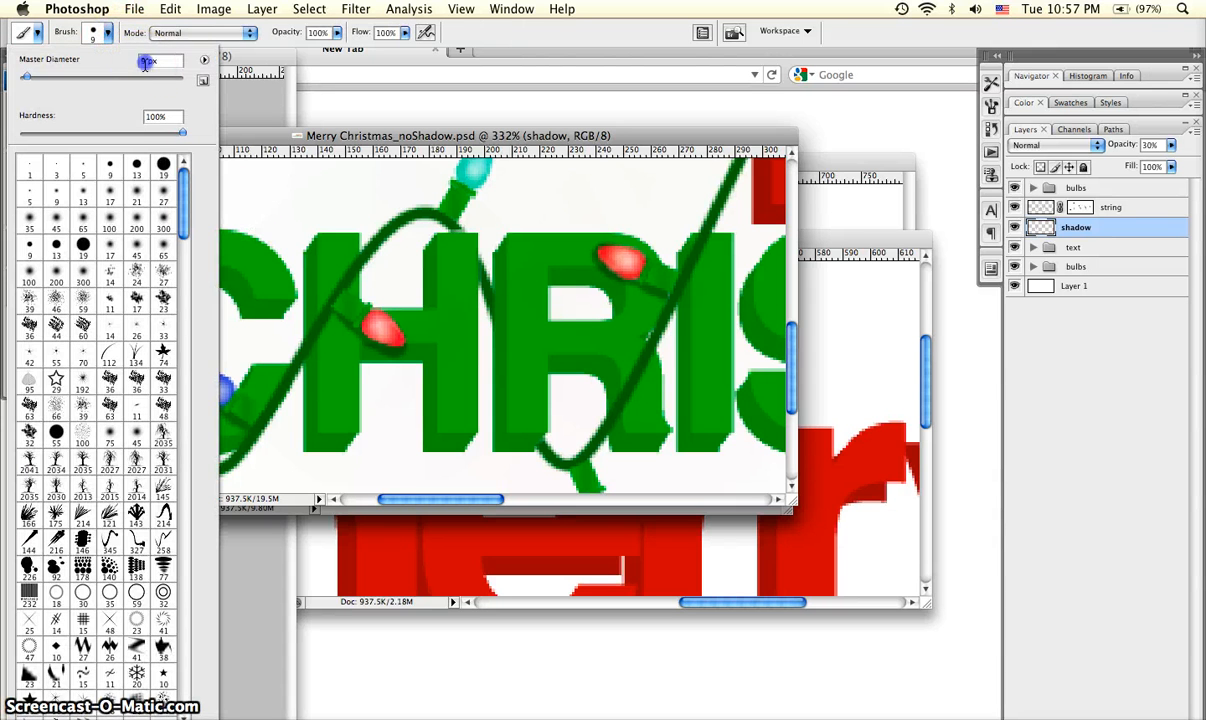
{"action": "type", "text": "4"}
{"action": "key", "text": "Return"}
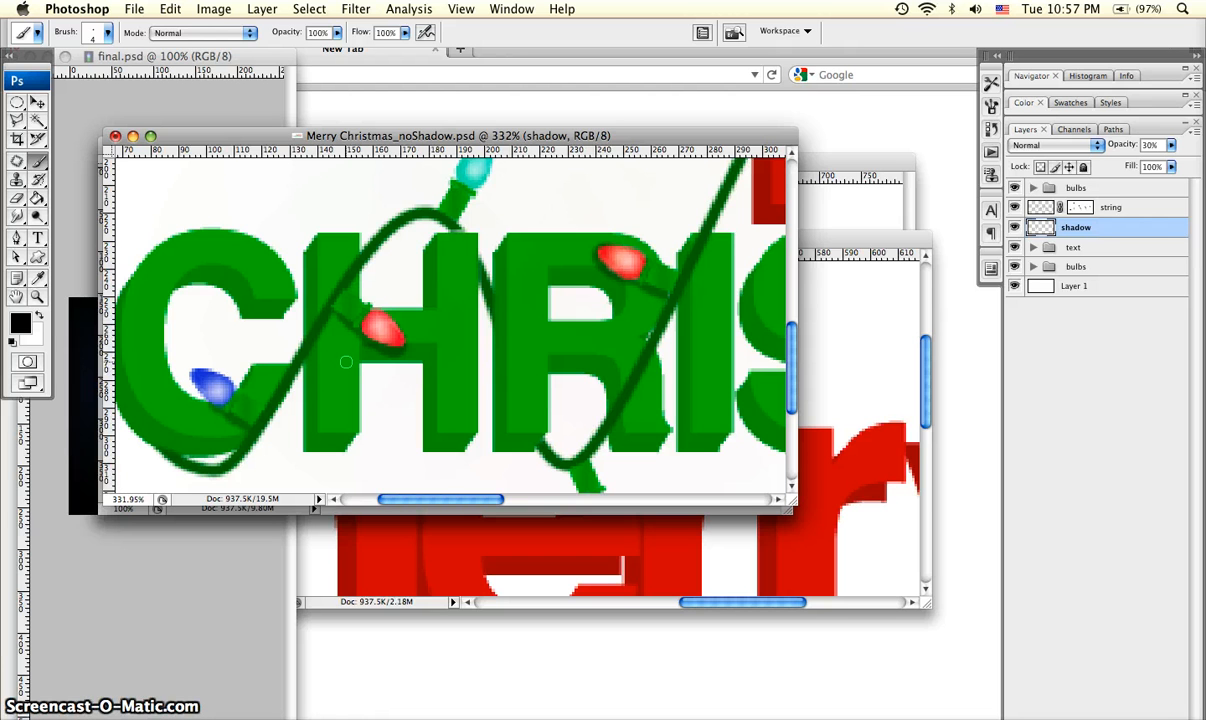
Step: Paint thin shadows beside the string where it crosses the H, R and I of CHRISTMAS and the m of merry
{"action": "left_click", "coordinate": [307, 366]}
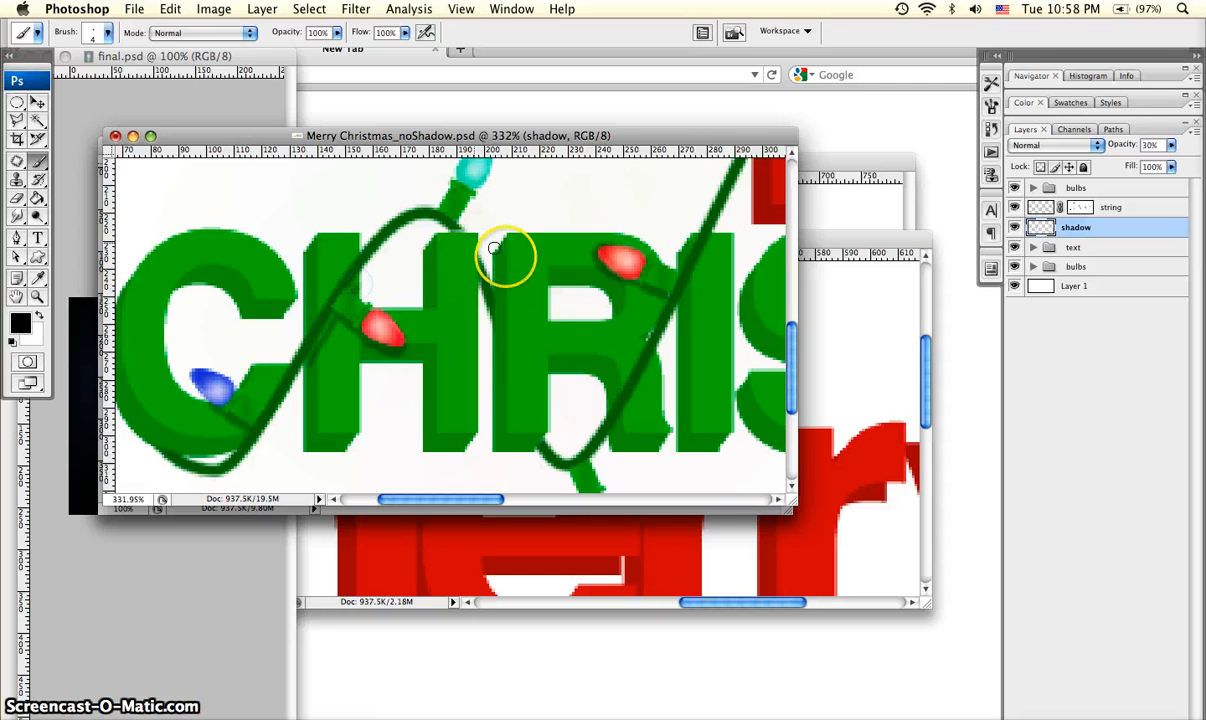
{"action": "left_click", "coordinate": [614, 426]}
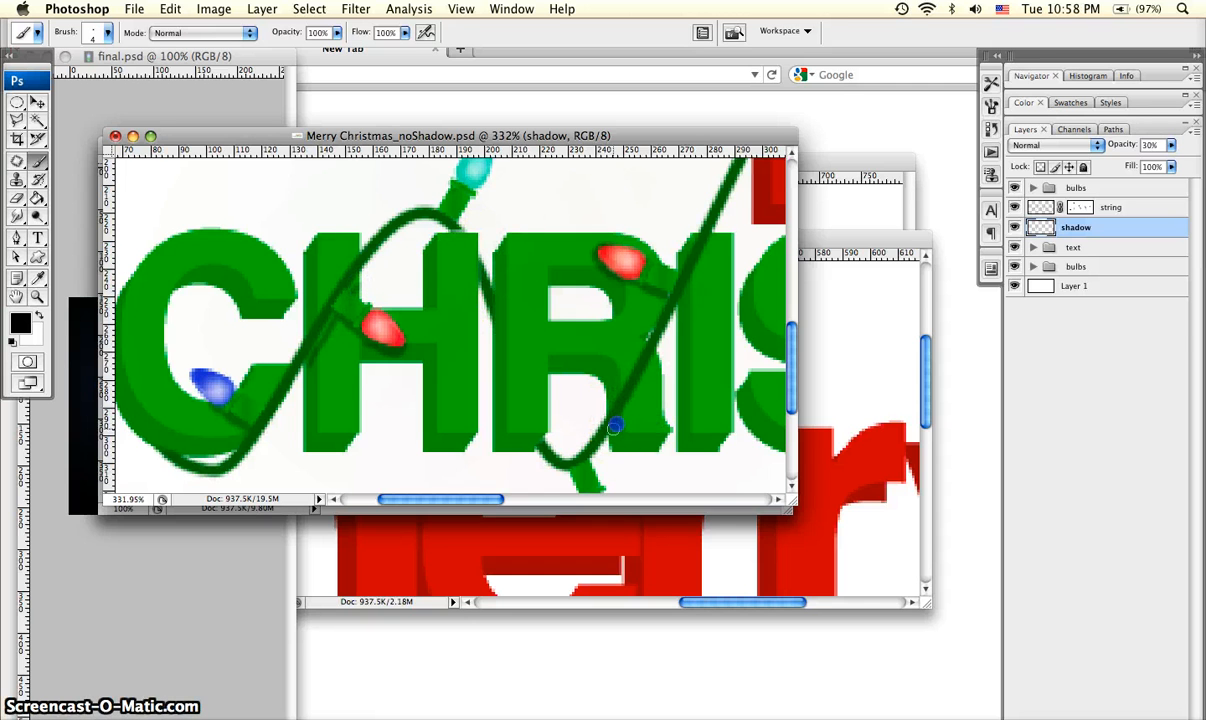
{"action": "left_click", "coordinate": [681, 306]}
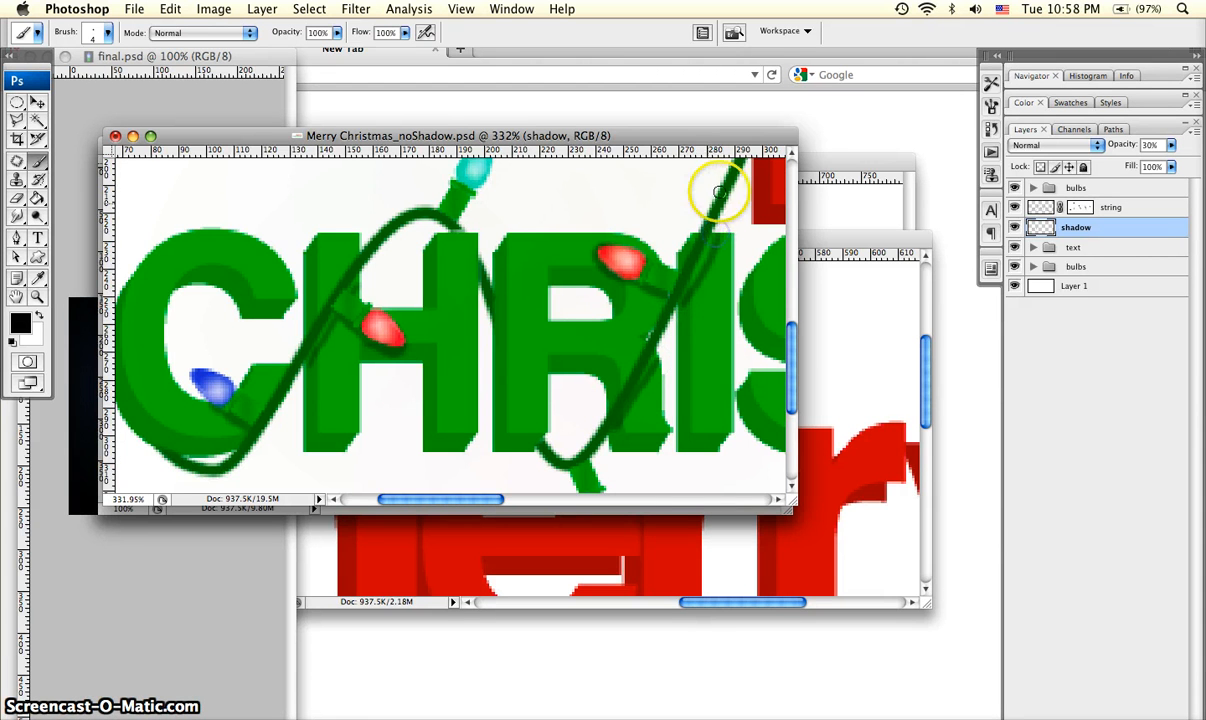
{"action": "mouse_move", "coordinate": [732, 205]}
{"action": "left_mouse_down"}
{"action": "mouse_move", "coordinate": [653, 248]}
{"action": "mouse_move", "coordinate": [519, 361]}
{"action": "left_mouse_up"}
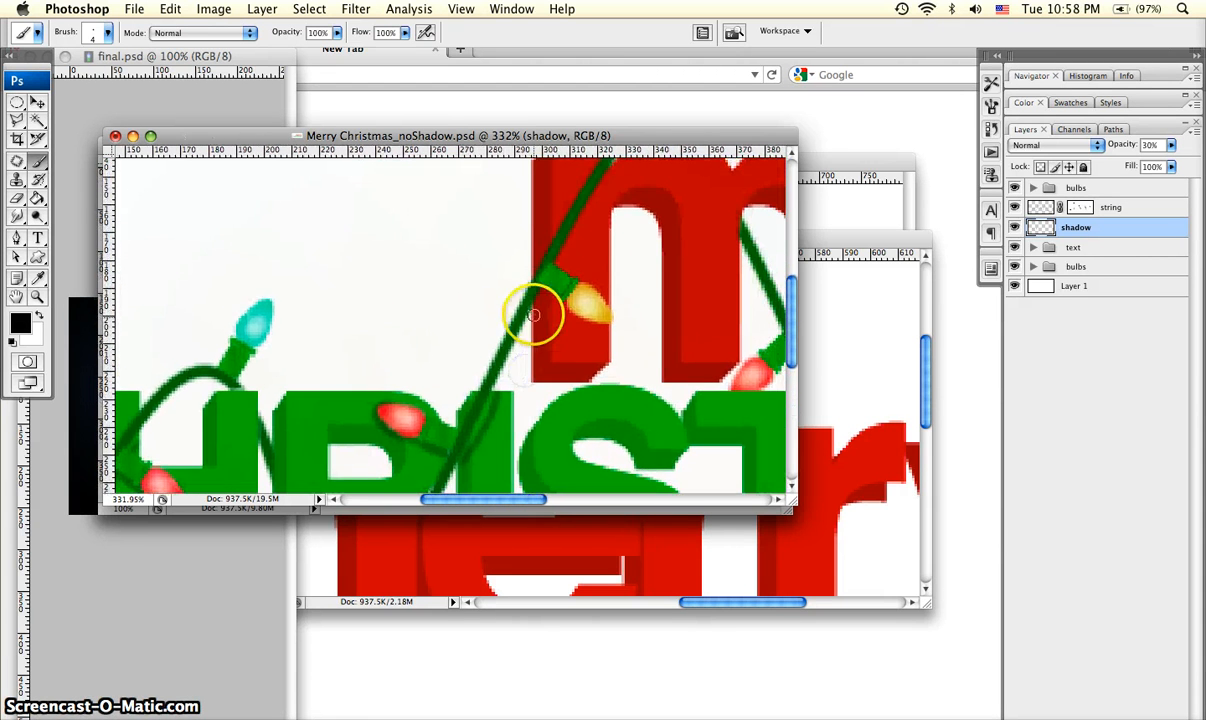
{"action": "left_click_drag", "start_coordinate": [536, 307], "coordinate": [597, 202]}
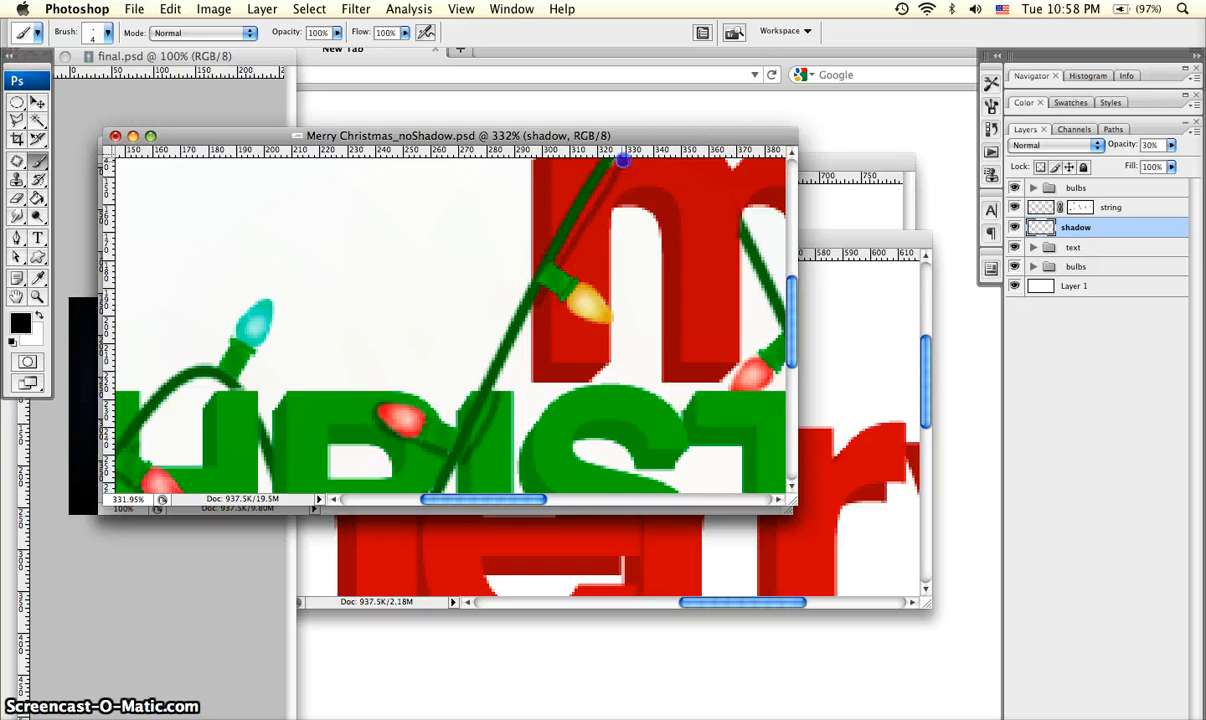
{"action": "left_click_drag", "start_coordinate": [673, 221], "coordinate": [560, 283]}
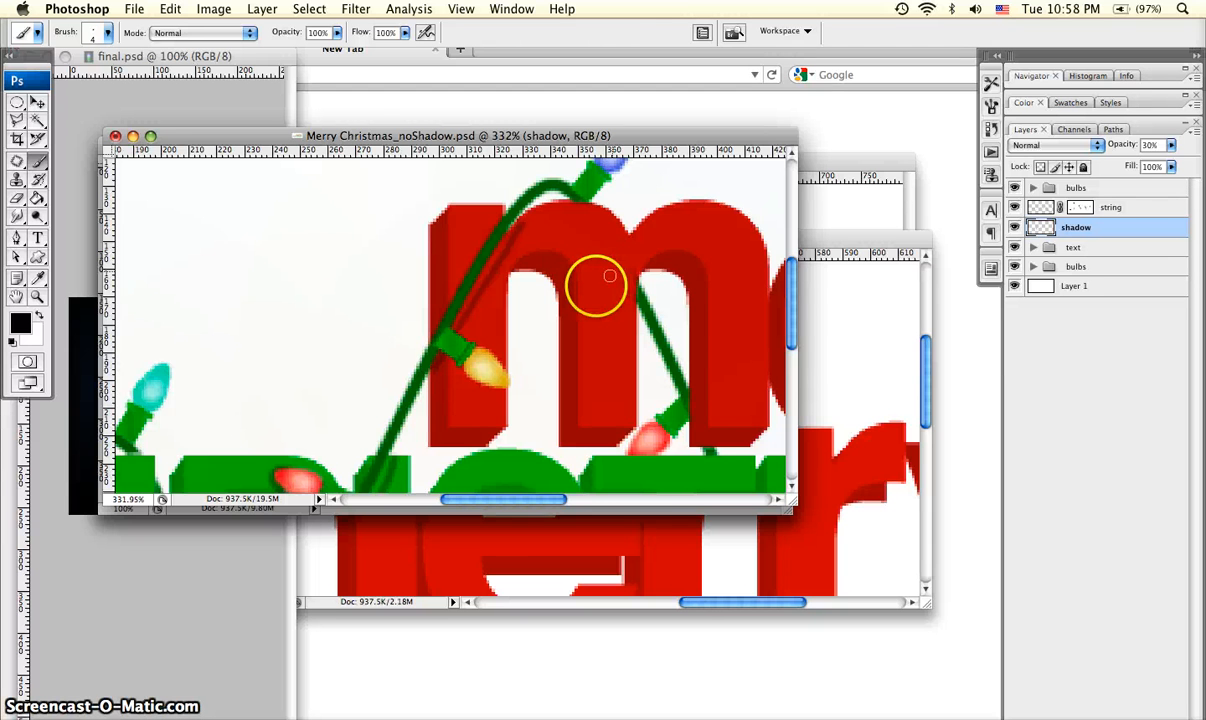
{"action": "scroll", "coordinate": [597, 285], "scroll_direction": "down", "scroll_amount": 10}
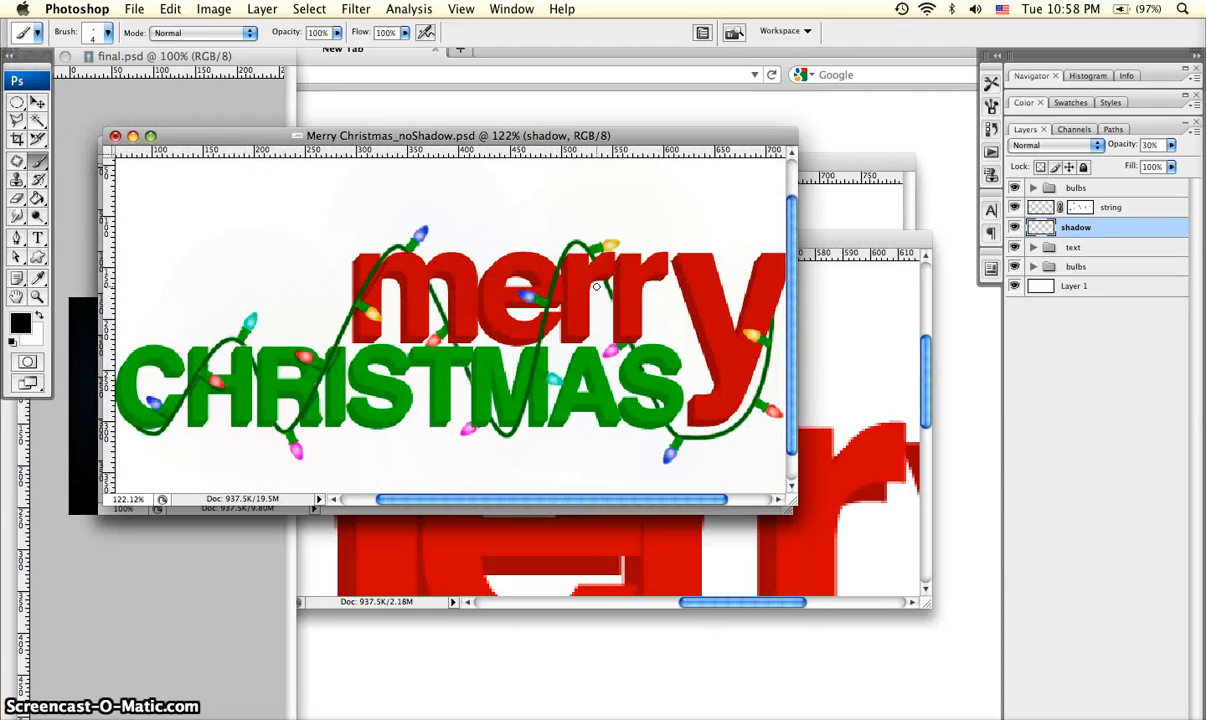